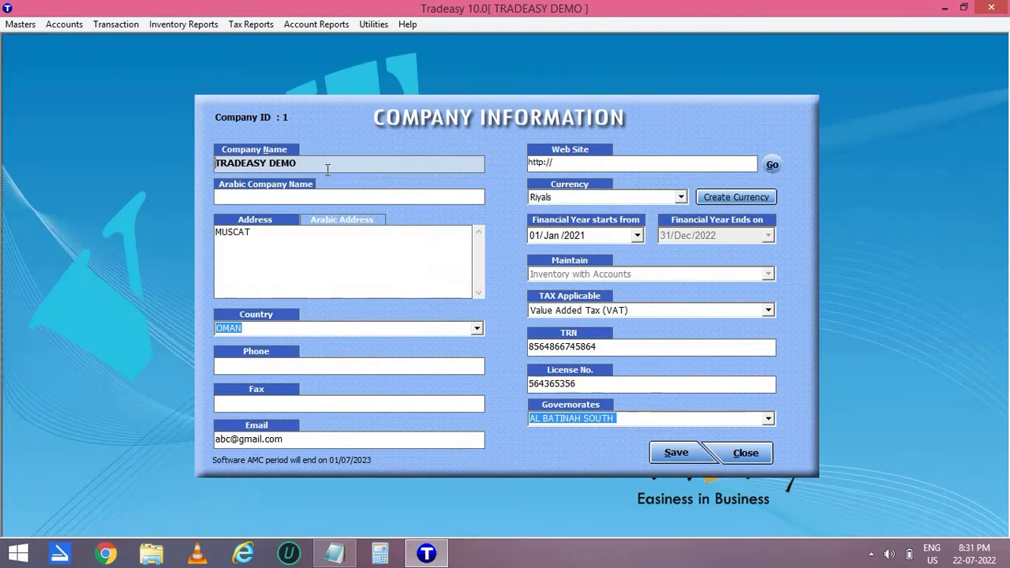
Review the company name, Arabic name and English and Arabic address fields.
left_click_drag(327, 166, 215, 167)
left_click(238, 199)
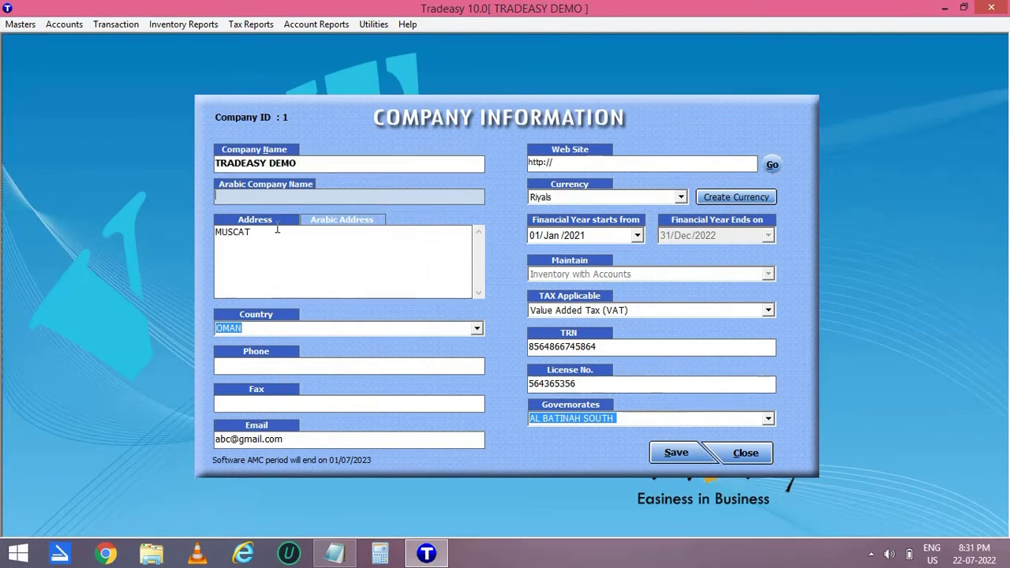
left_click(352, 227)
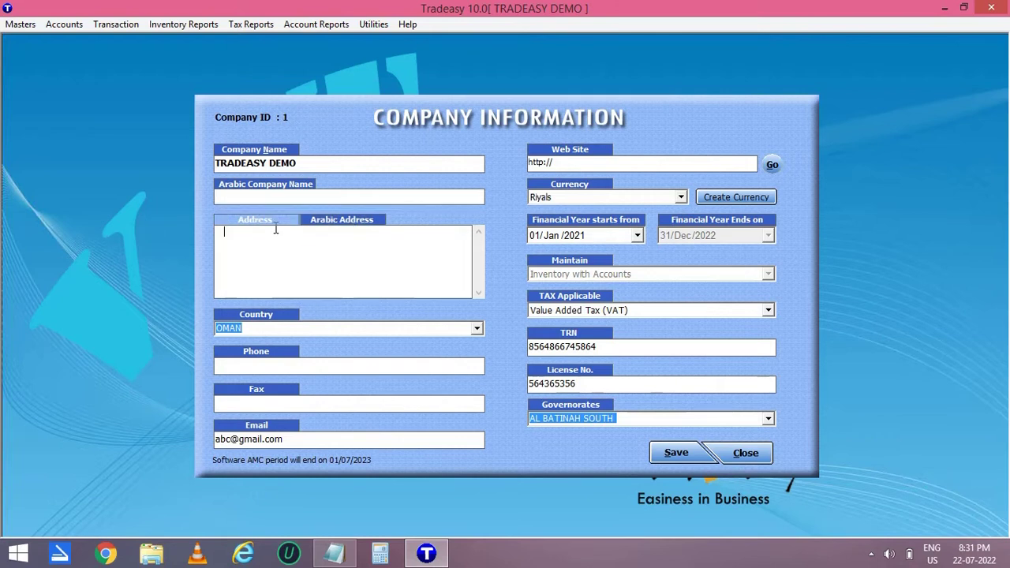
left_click(272, 222)
Keep OMAN as country, Riyals as currency, VAT as tax and AL BATINAH SOUTH as governorate.
left_click(476, 328)
left_click(476, 328)
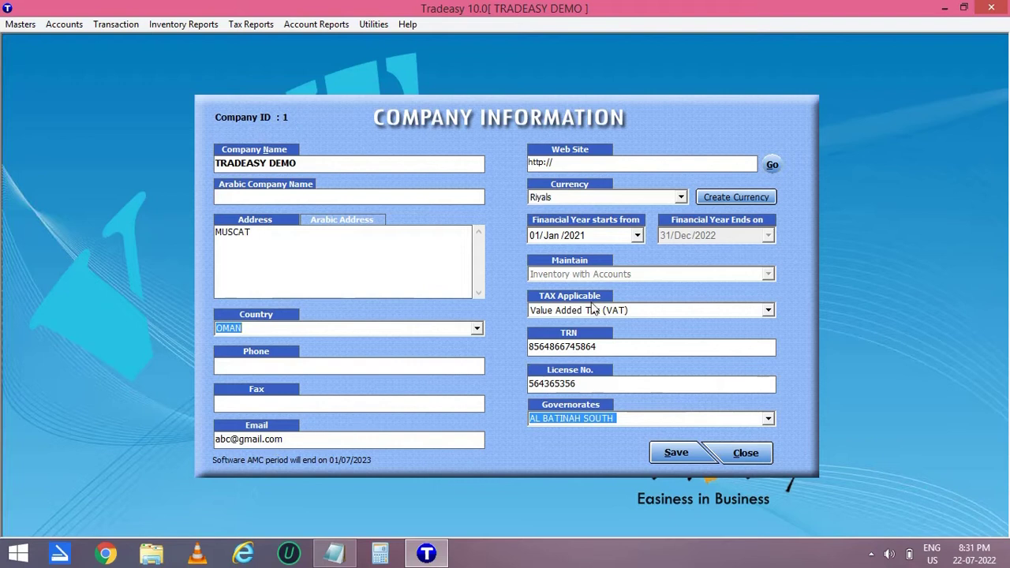
left_click(680, 198)
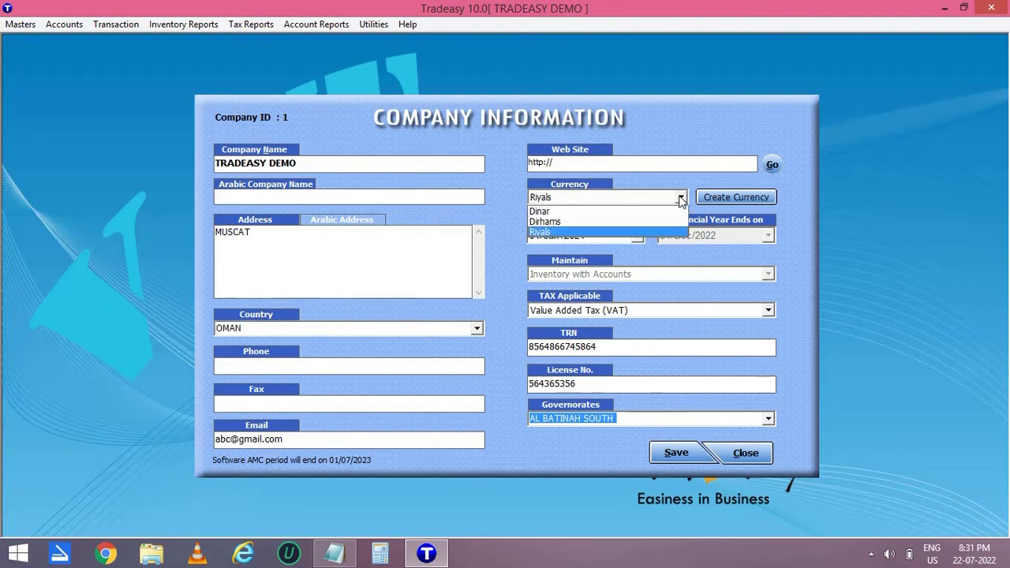
left_click(616, 229)
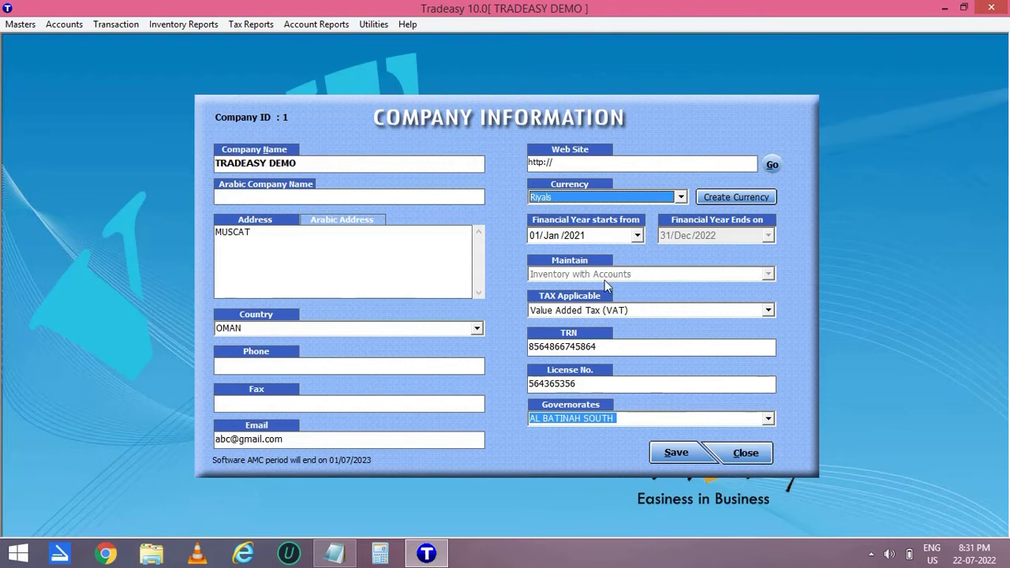
left_click(767, 310)
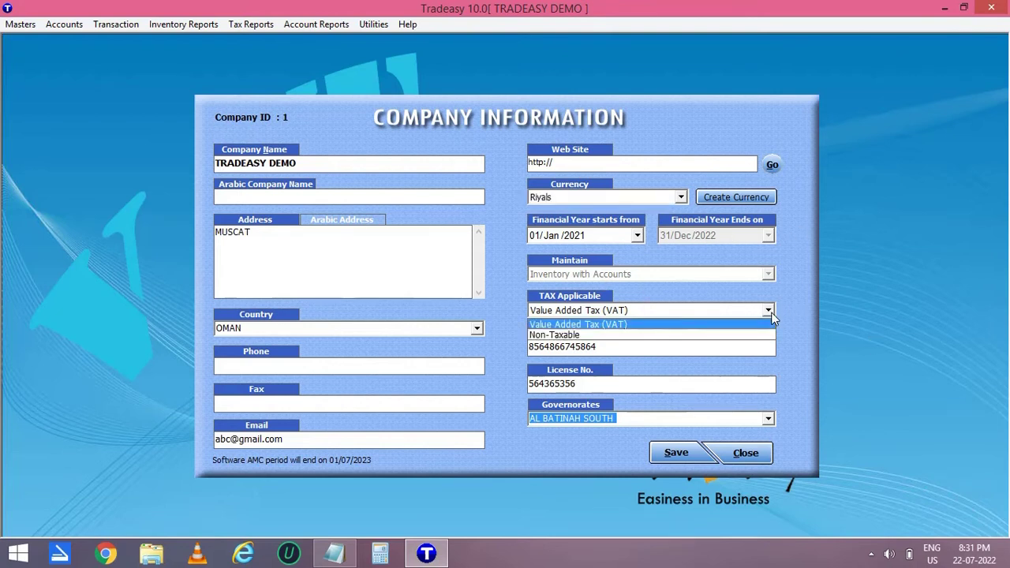
left_click(721, 308)
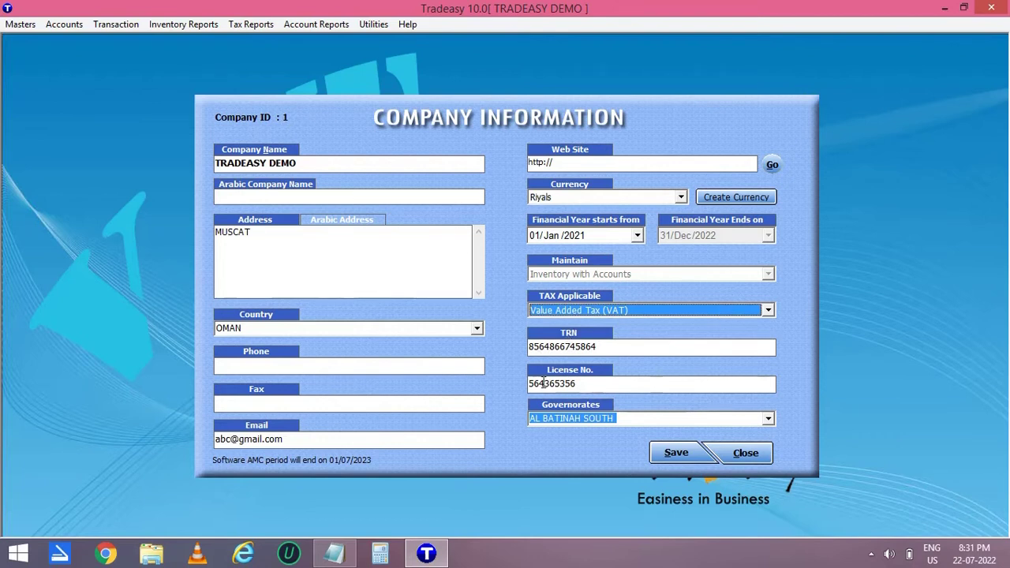
left_click(768, 419)
left_click(769, 419)
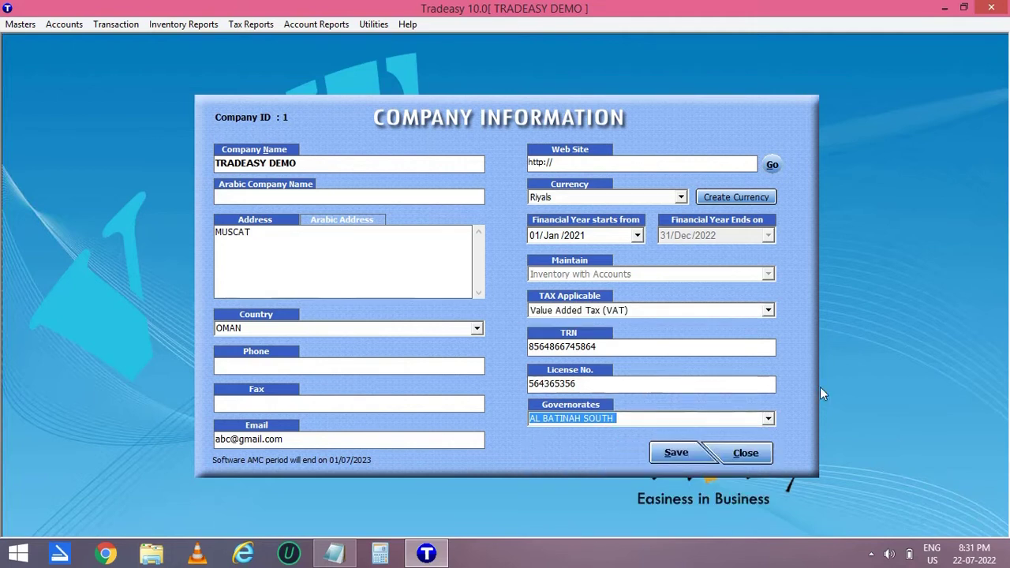
Save the company information, confirming the update and acknowledging the saved message.
left_click(673, 453)
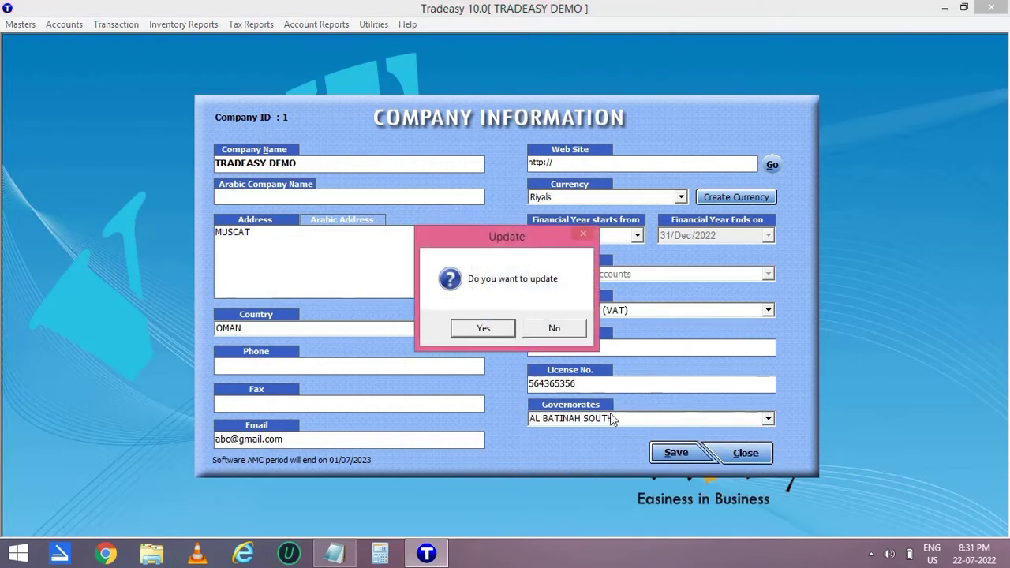
left_click(495, 328)
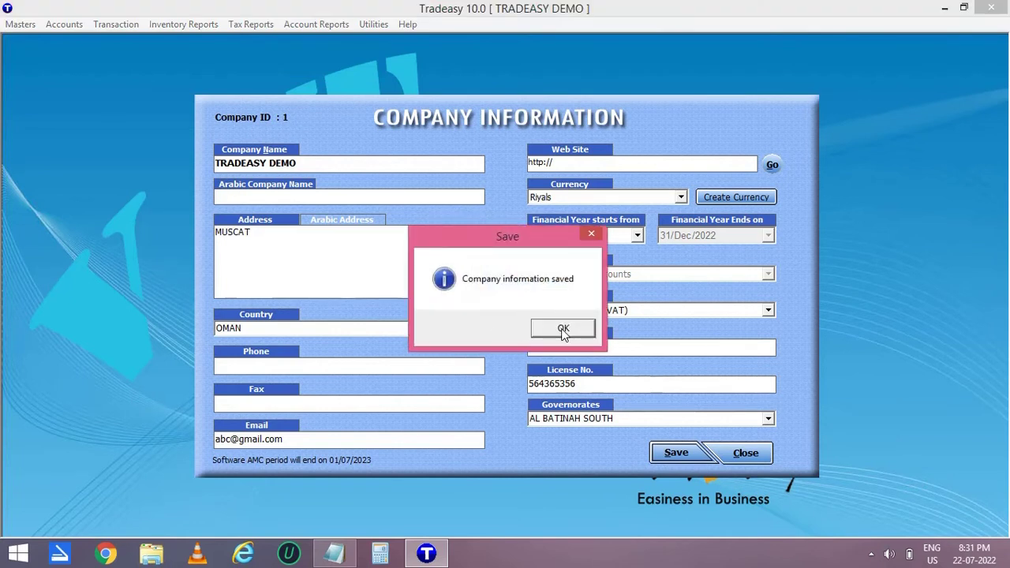
left_click(560, 330)
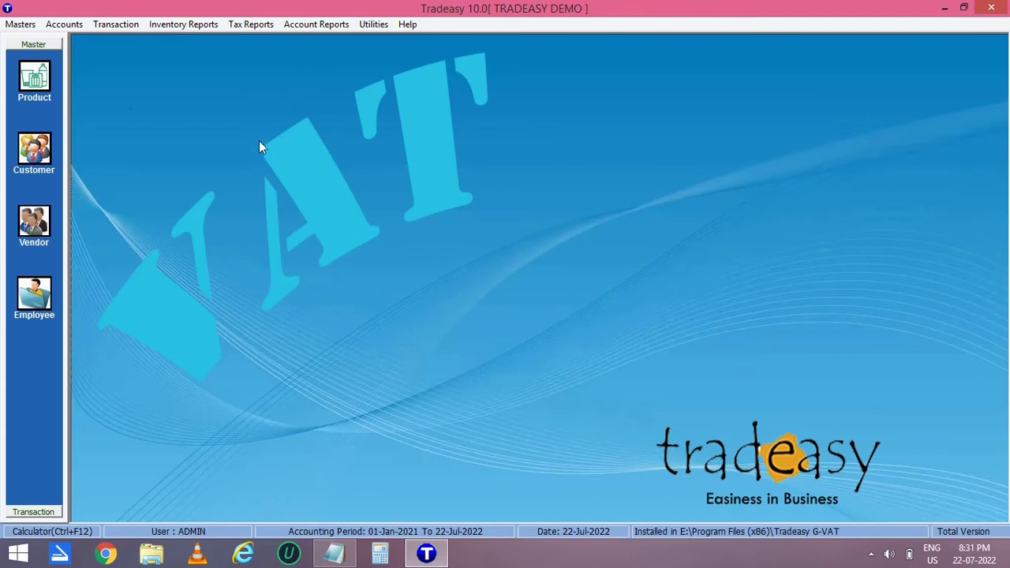
Open Product Master from the Product icon in the Master sidebar.
left_click(38, 84)
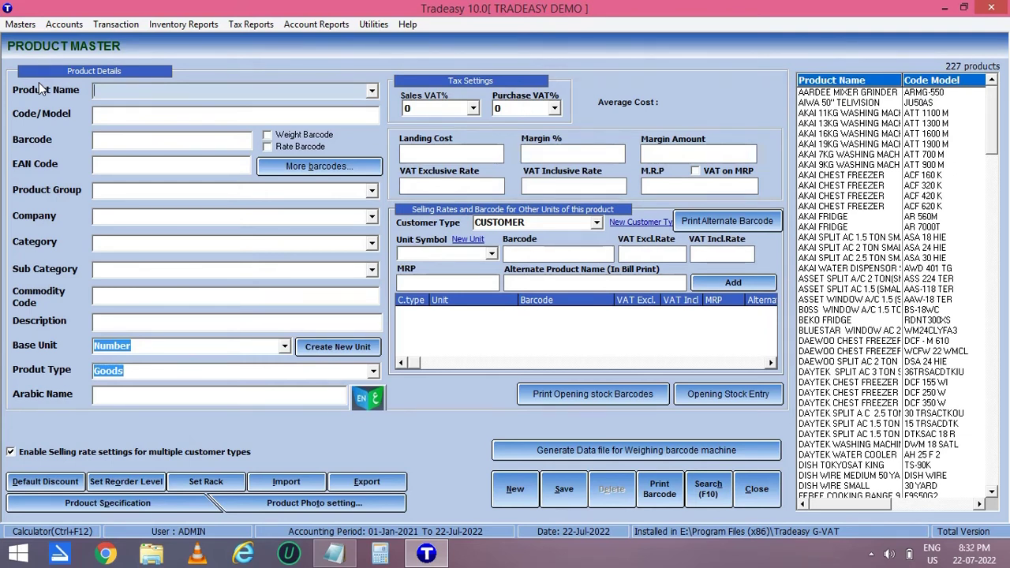
type("SYSKA POWERBANK 1000W")
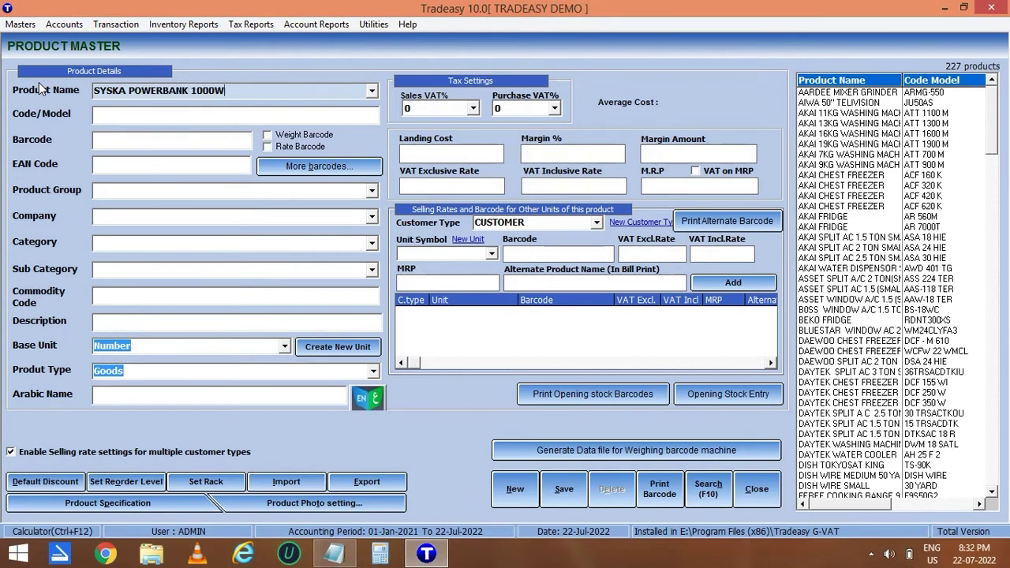
key("Return")
type("SYSPB1000")
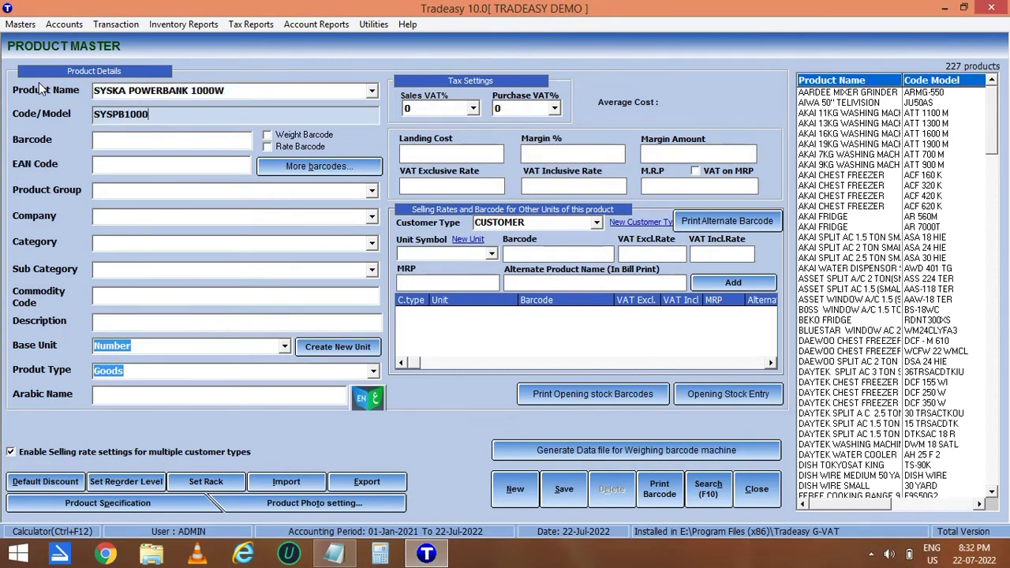
key("Return")
type("1234567890")
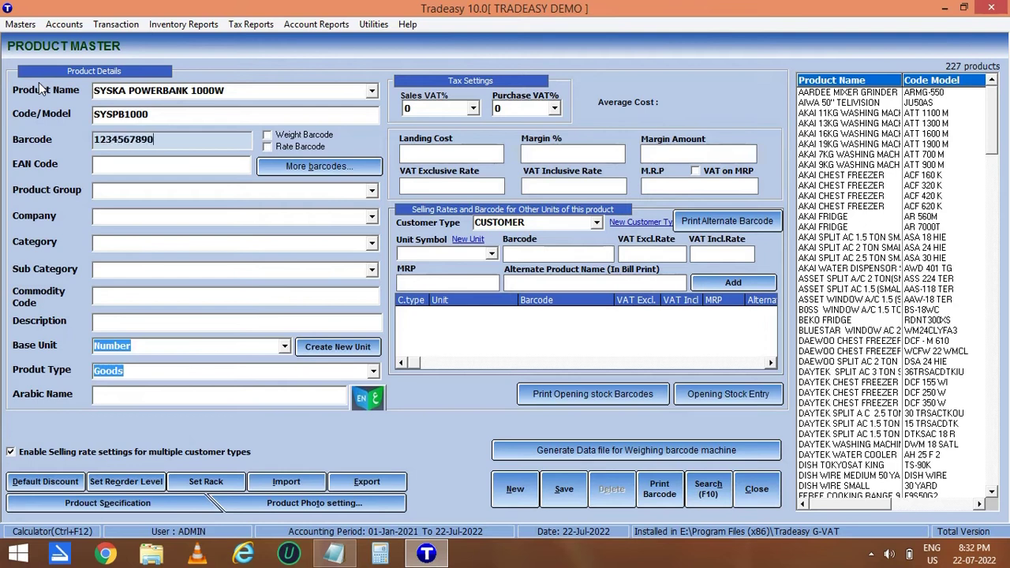
type("123")
key("Return")
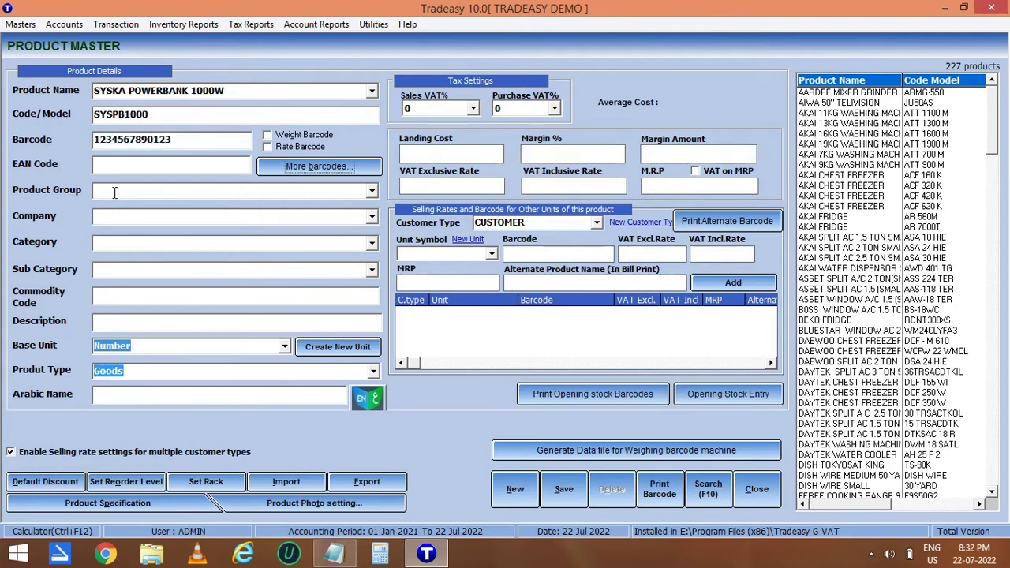
Add new product group POWERBANK, company SYSKA and category 1000W.
left_click(105, 191)
type("POWERBANK")
key("Return")
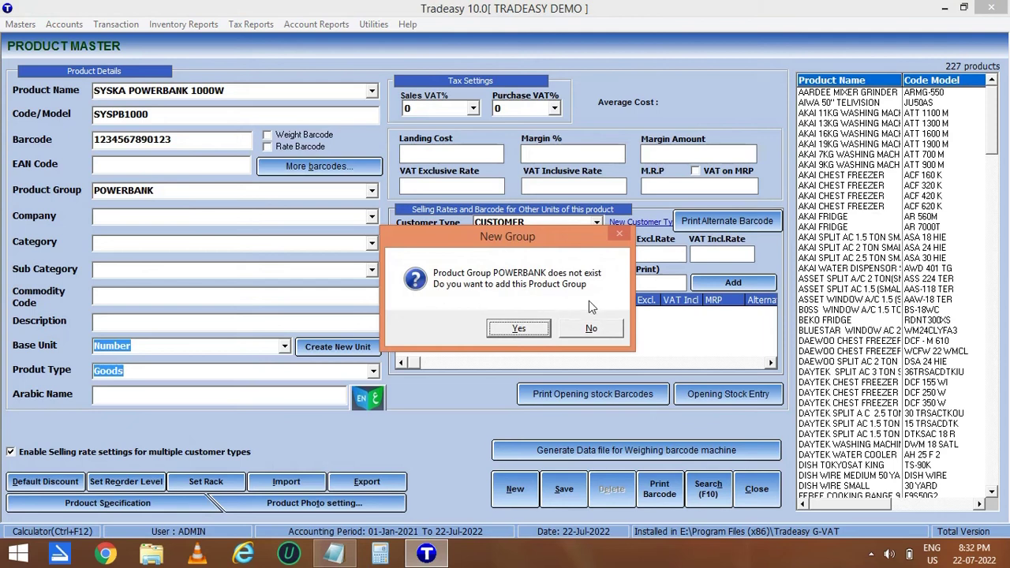
left_click(528, 330)
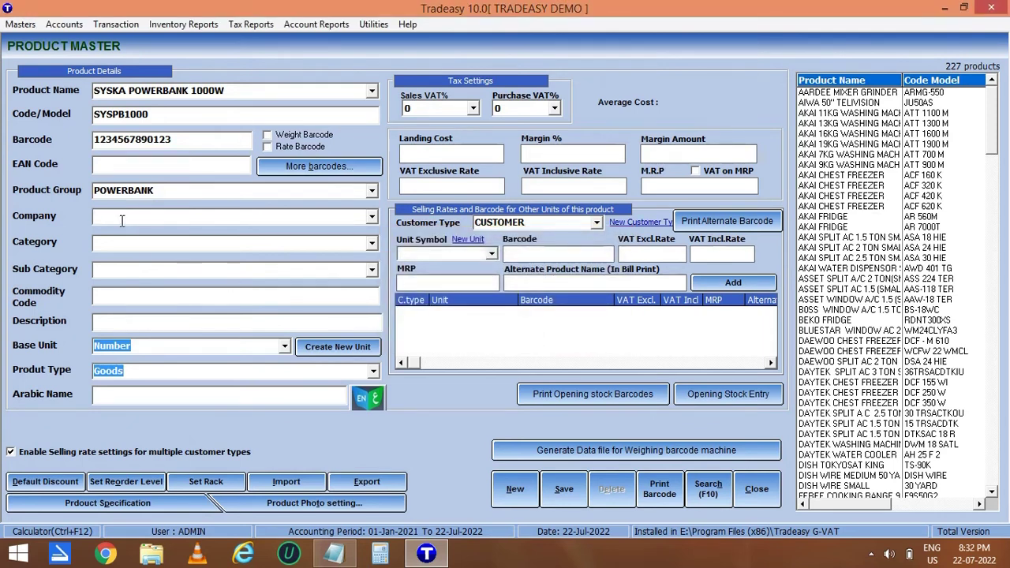
type("SYSKA")
key("Return")
left_click(490, 336)
type("1000W")
key("Return")
key("Return")
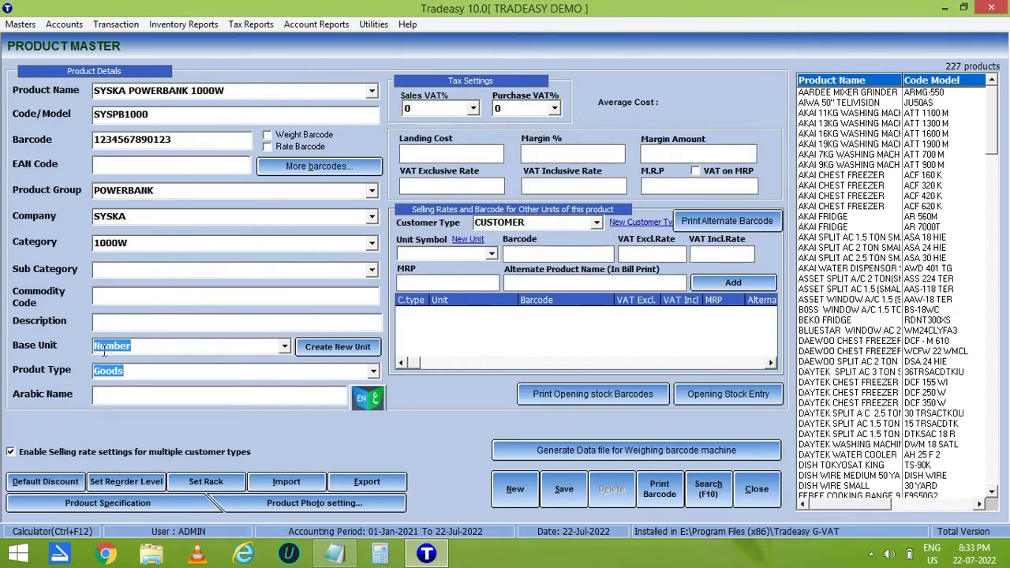
Keep Number as the base unit and move on to the Arabic name and VAT fields.
left_click(286, 346)
key("Return")
left_click(165, 394)
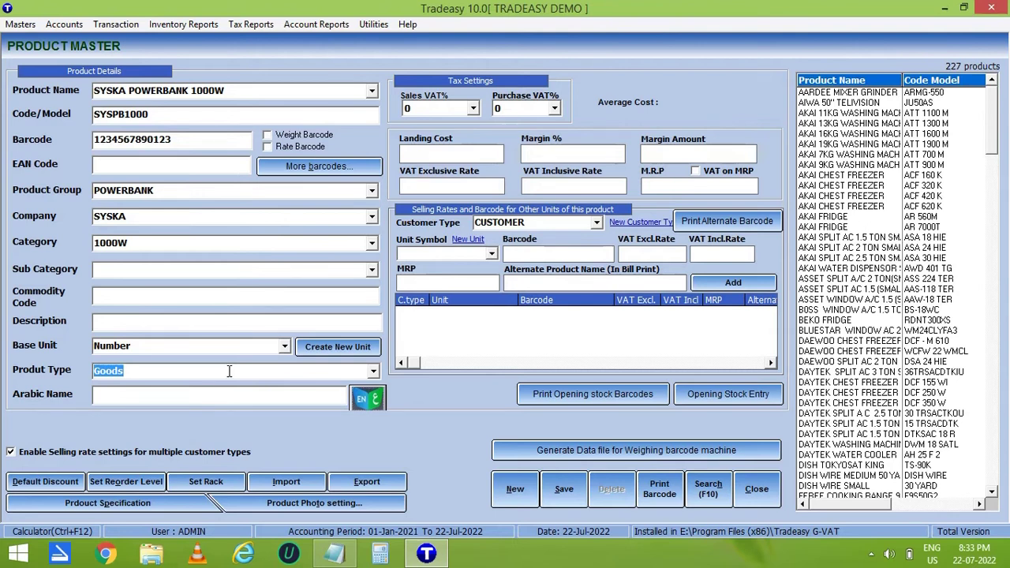
left_click(477, 108)
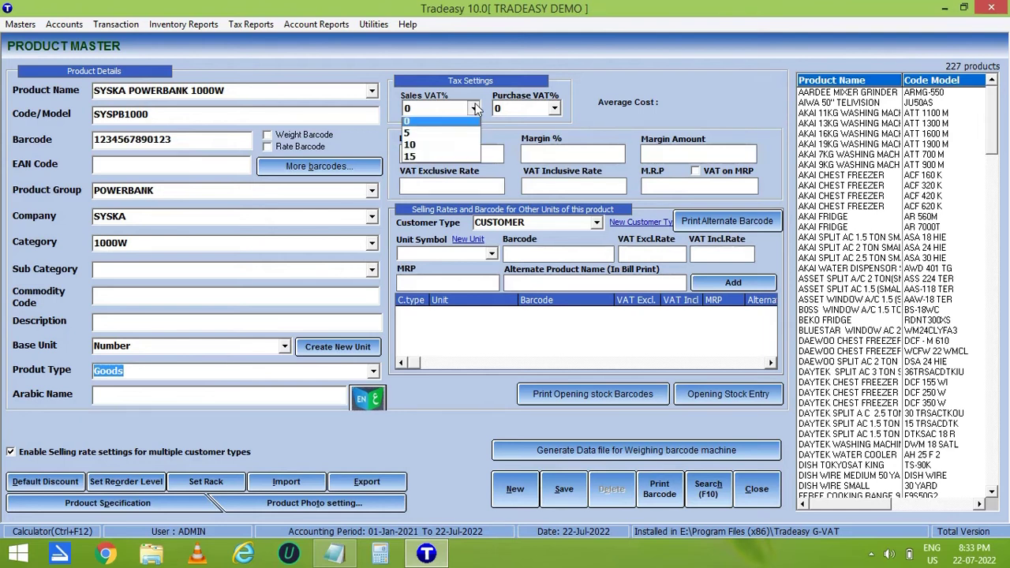
Apply 15% sales VAT and a landing cost of 30.
left_click(433, 160)
left_click(451, 156)
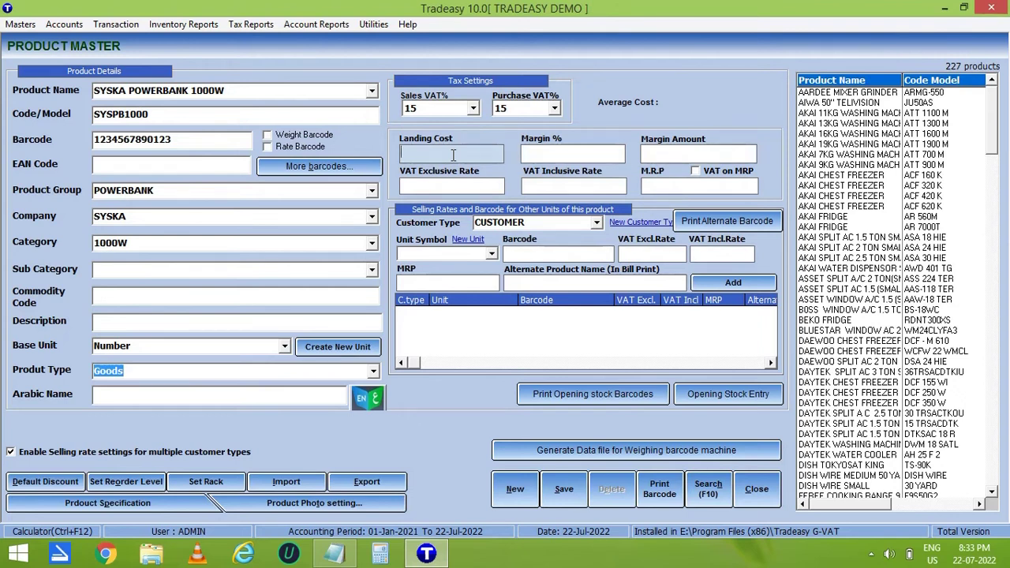
type("30")
key("Return")
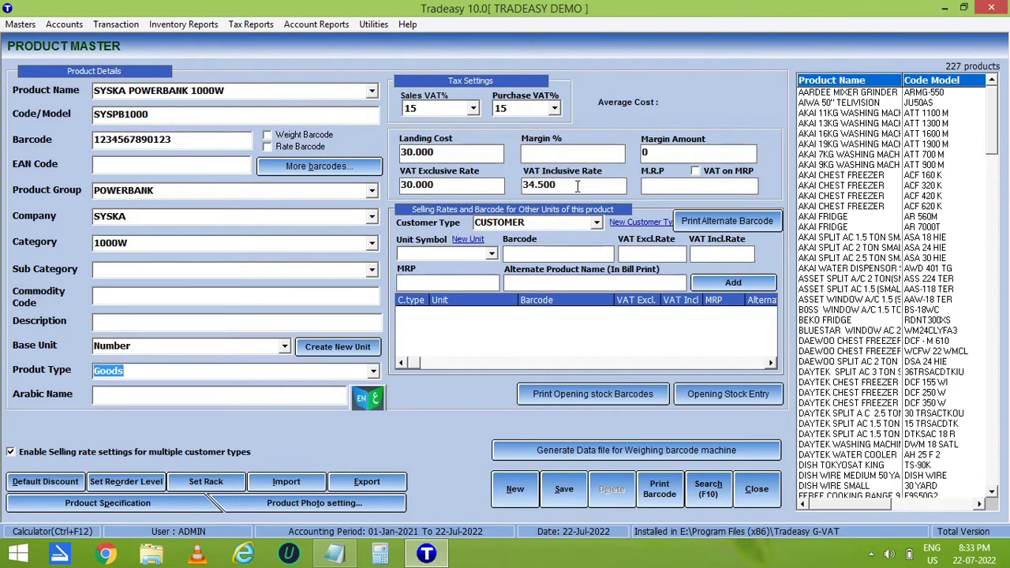
Replace the VAT-inclusive rate with 40 and begin the opening stock entry.
left_click_drag(577, 186, 515, 187)
type("40")
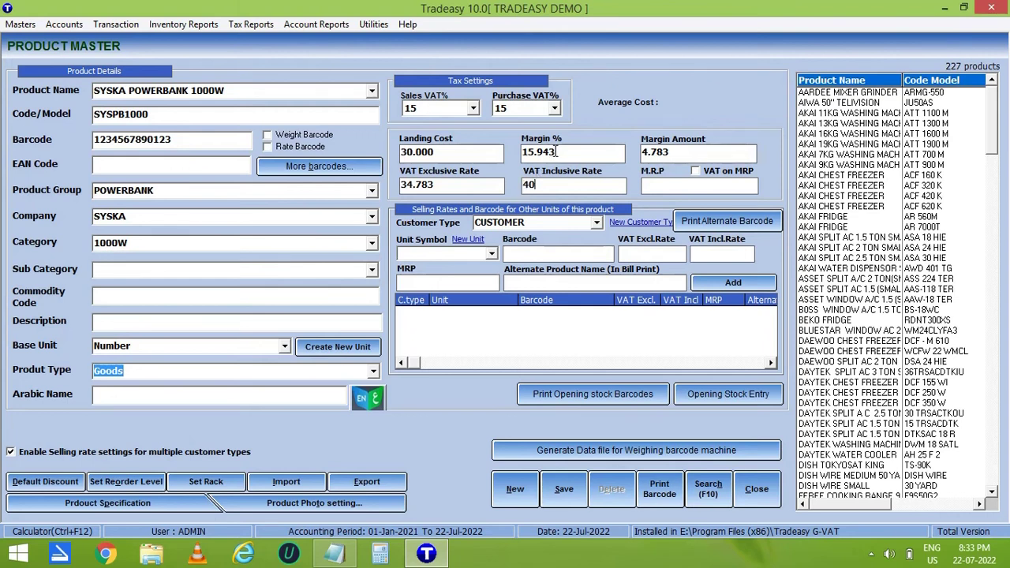
left_click(649, 155)
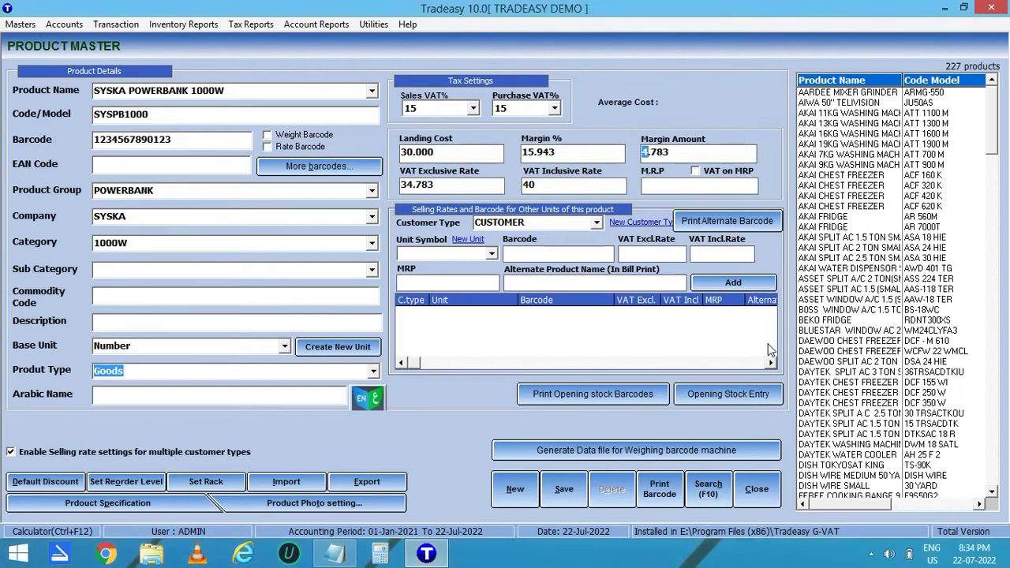
key("Tab")
left_click(738, 398)
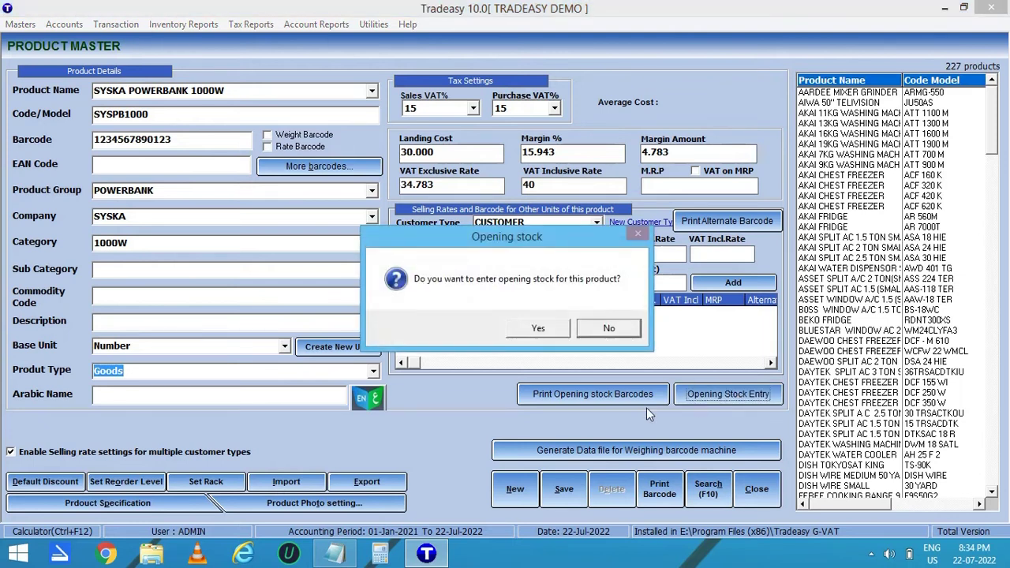
Add an opening stock line of 10, save it, then save the new powerbank product.
left_click(538, 327)
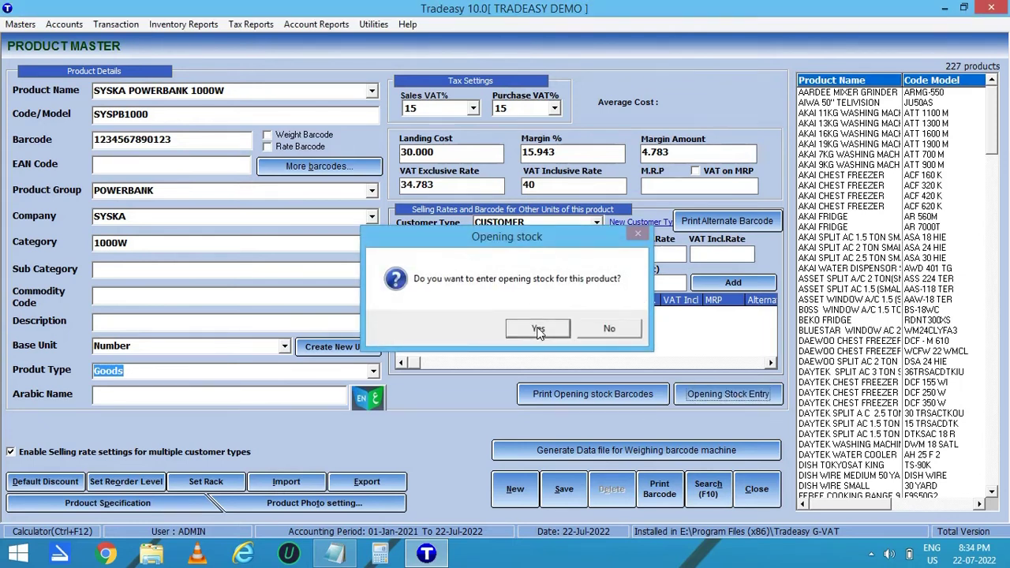
type("10")
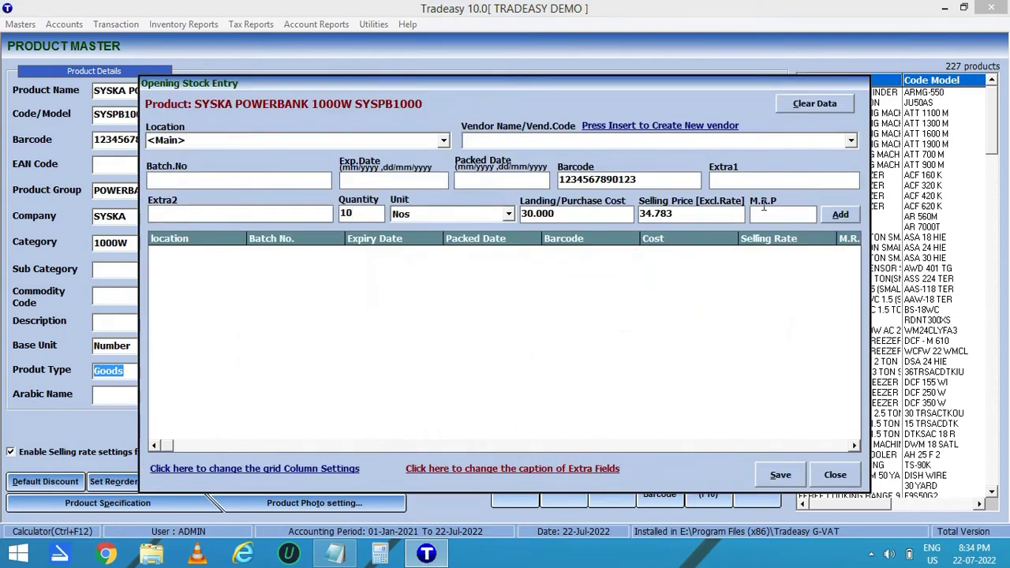
left_click(834, 216)
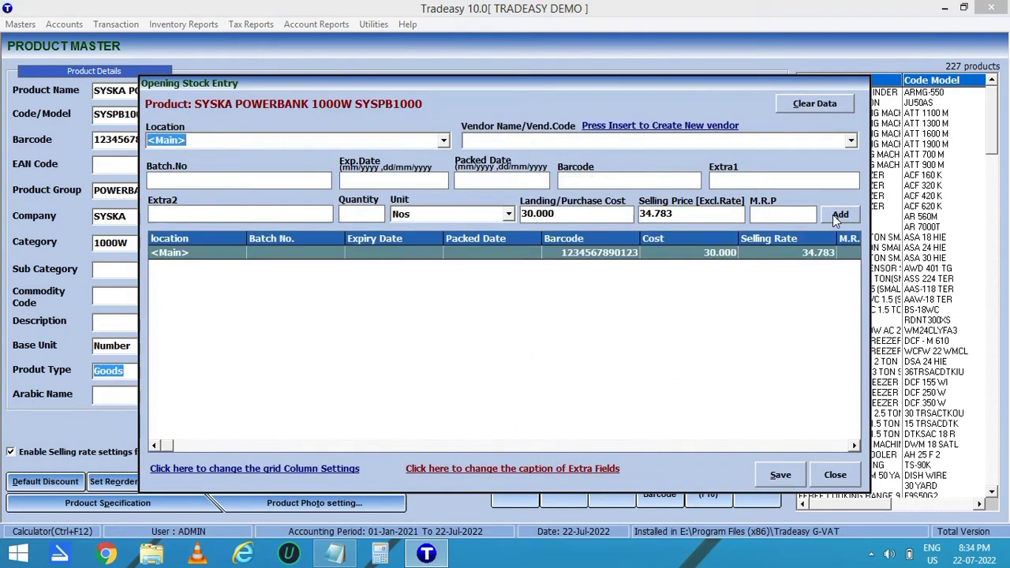
left_click(791, 477)
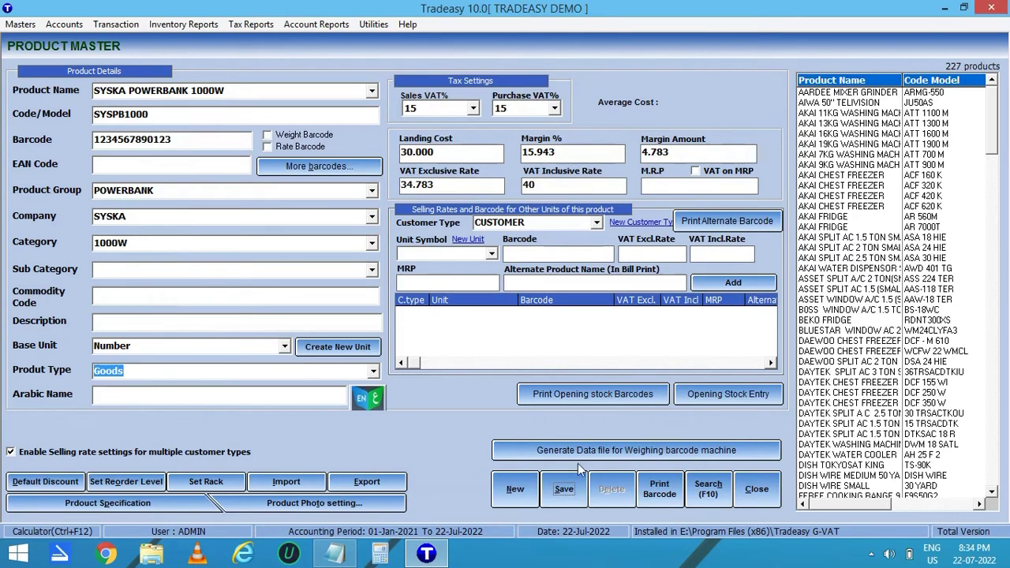
left_click(563, 490)
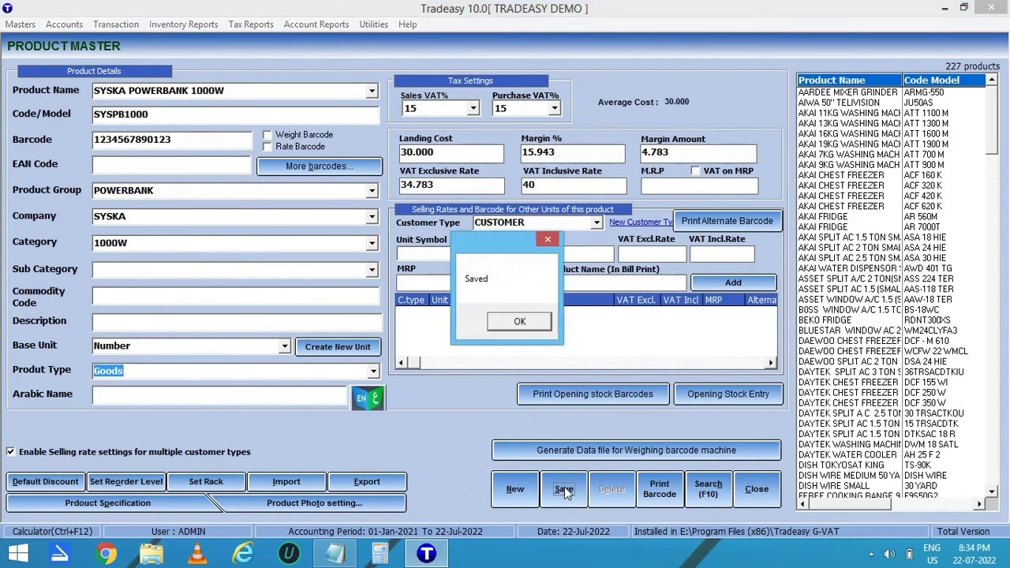
left_click(524, 323)
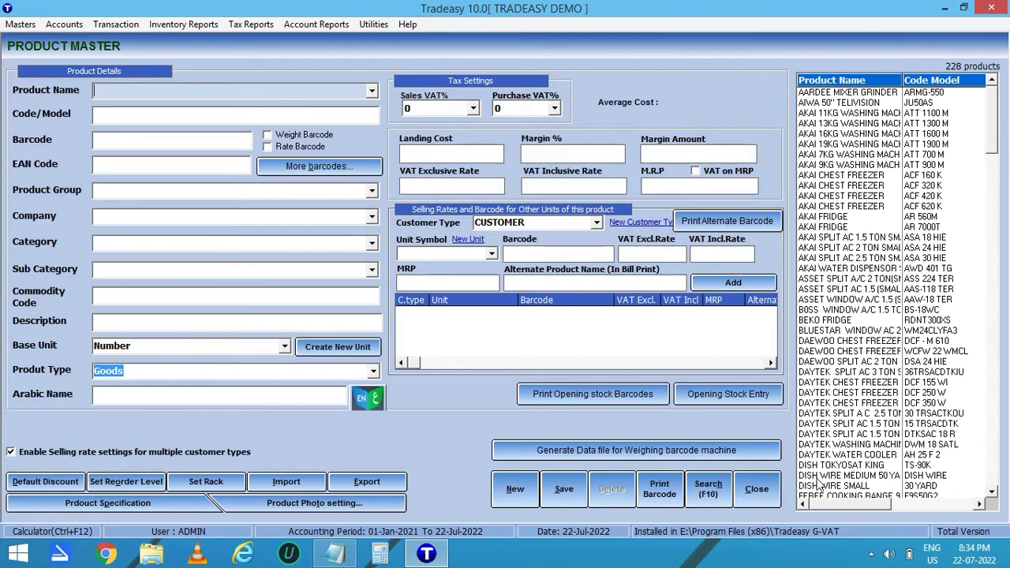
Close Product Master and open Product Search from the Masters menu.
left_click(756, 489)
left_click(20, 24)
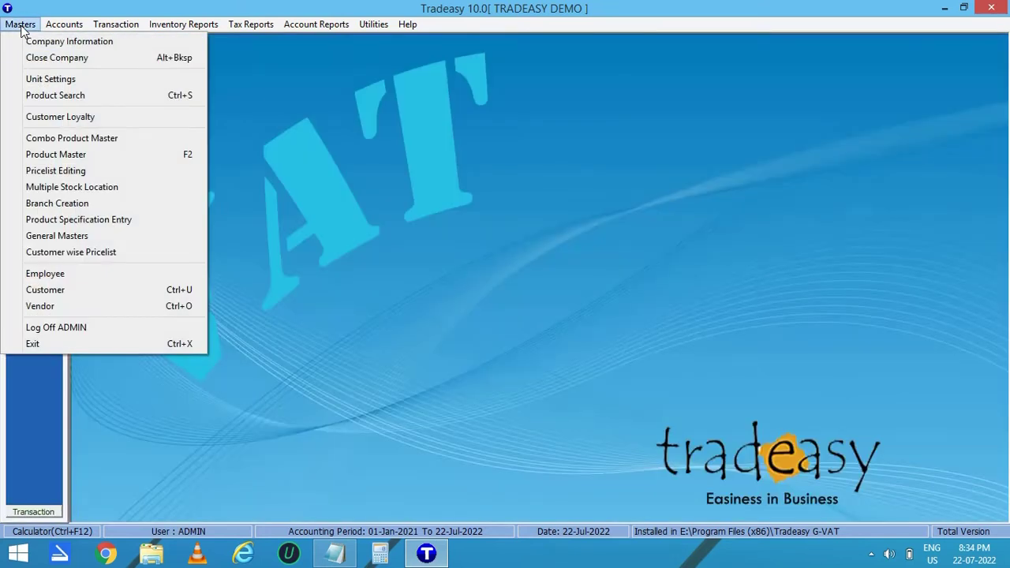
left_click(44, 95)
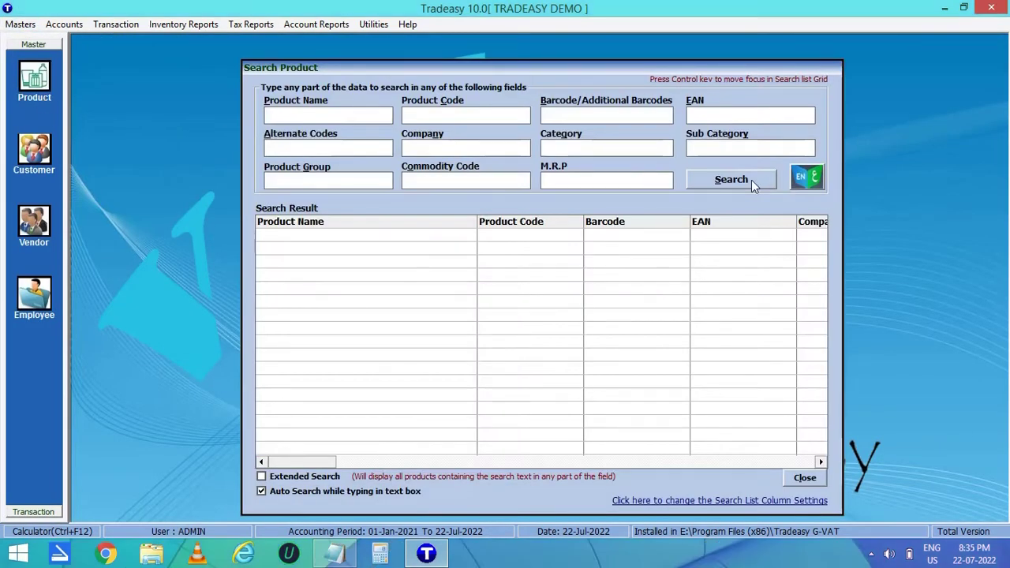
List products filtered by product group 'power' and select SYSKA POWERBANK 1000W.
left_click(751, 179)
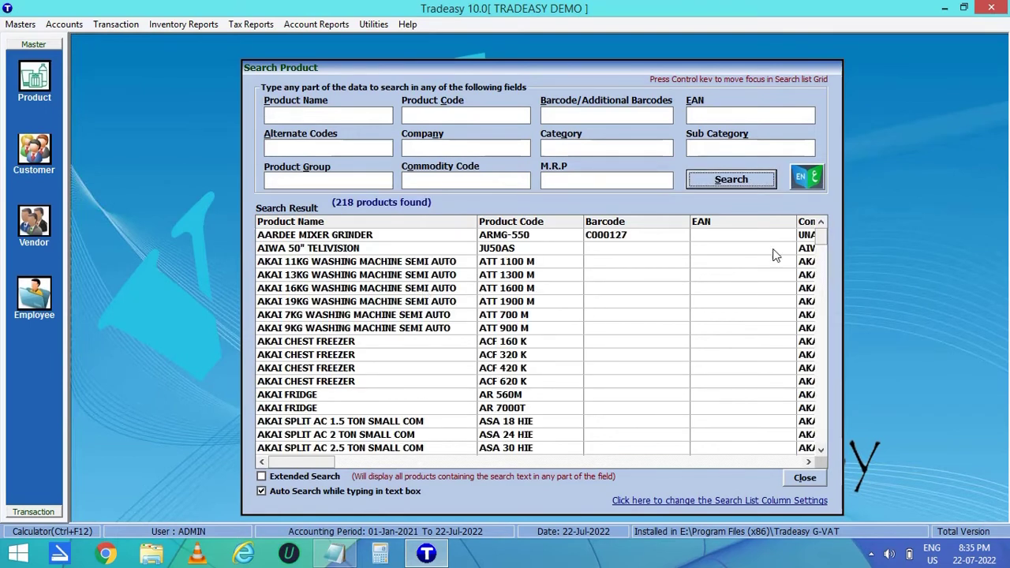
left_click_drag(826, 242, 821, 237)
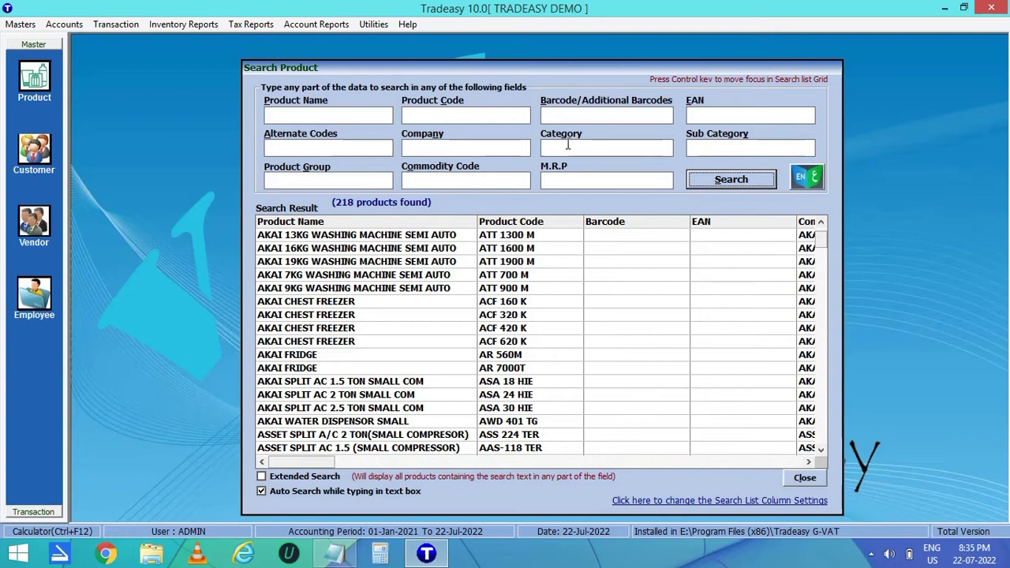
left_click(382, 183)
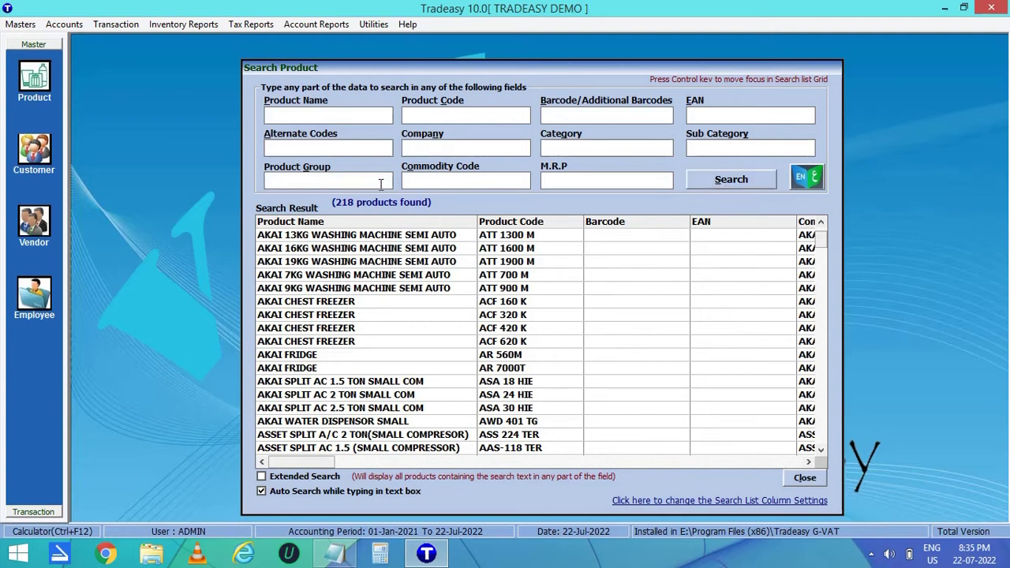
type("power")
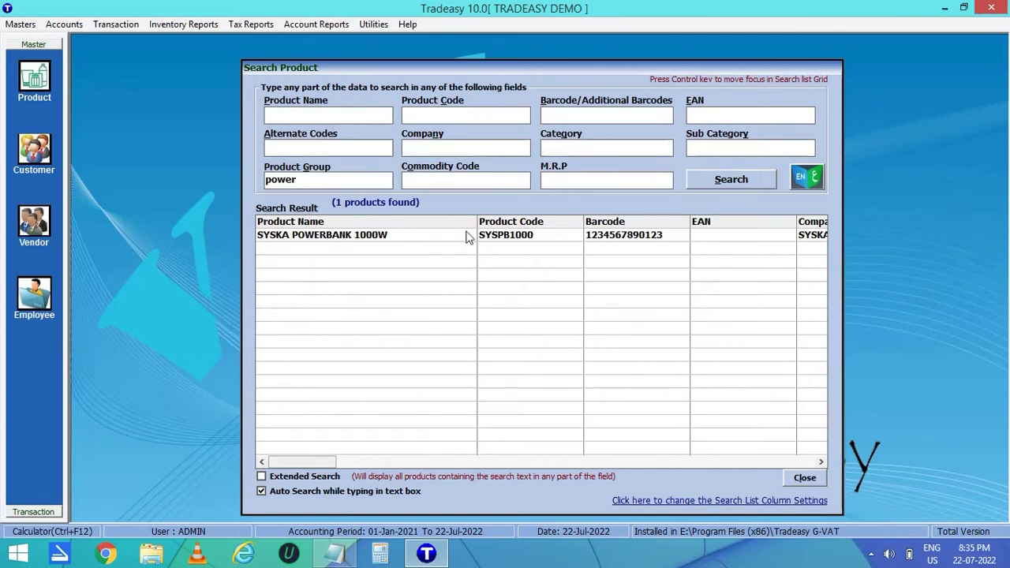
left_click(521, 240)
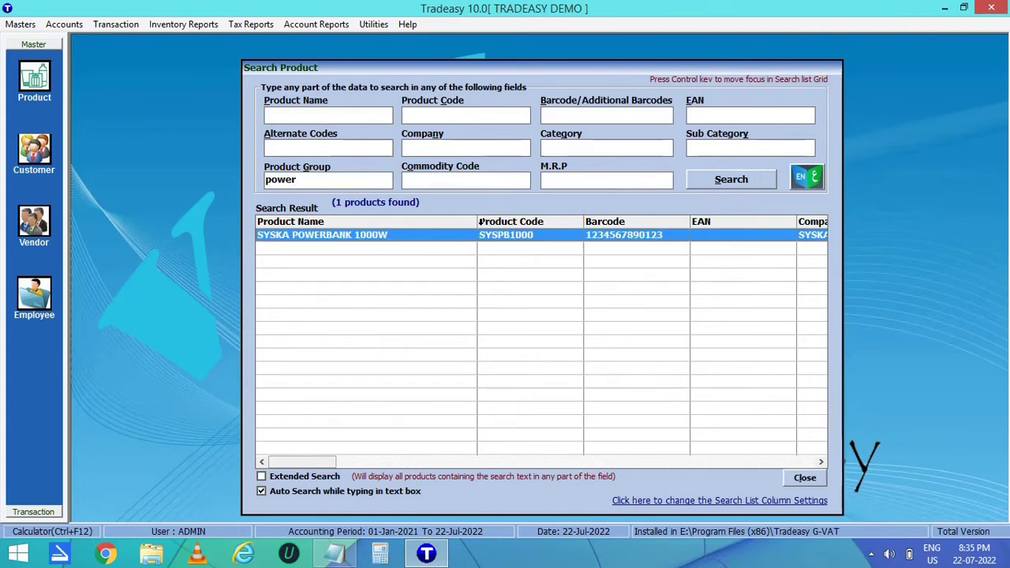
Open the powerbank's product details to verify, then close them and the search.
double_click(443, 239)
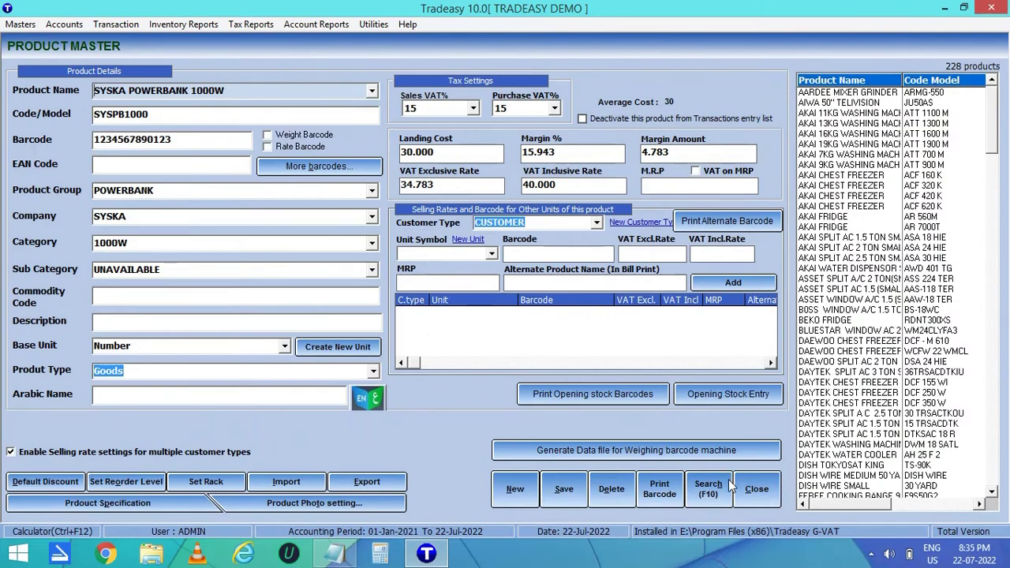
left_click(751, 488)
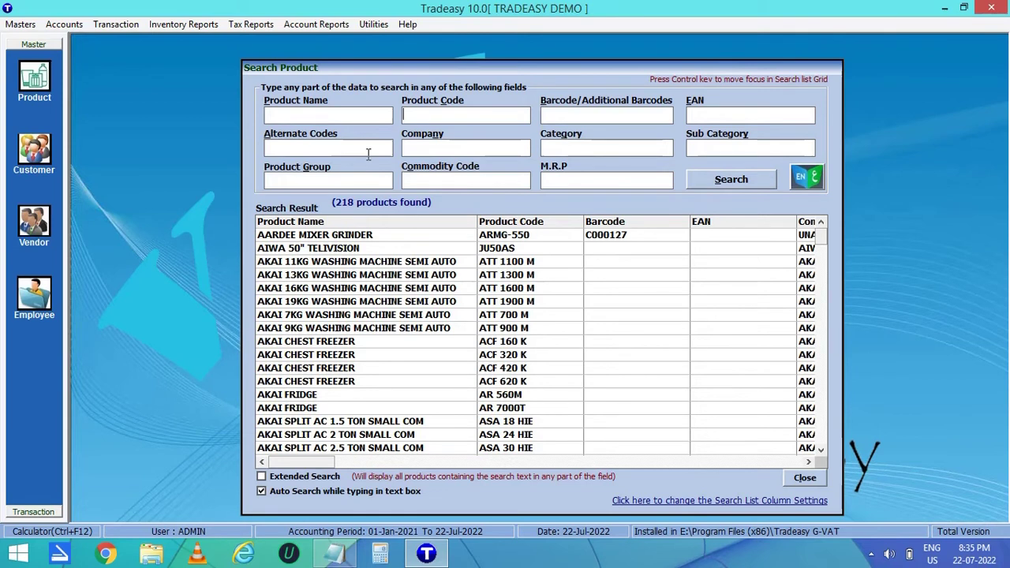
left_click(802, 478)
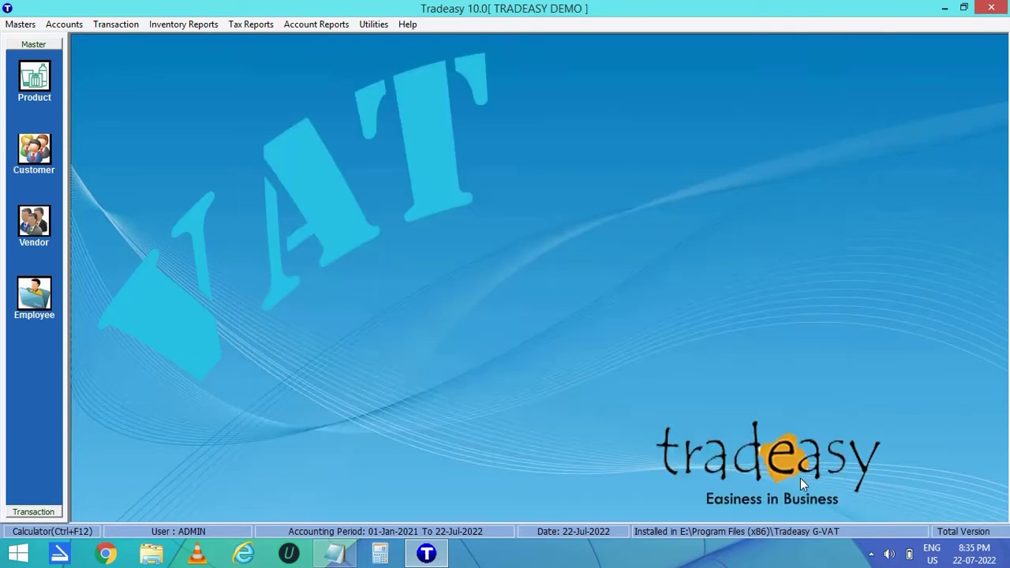
Create customer ABC with address OMAN and the third sales executive assigned.
left_click(32, 158)
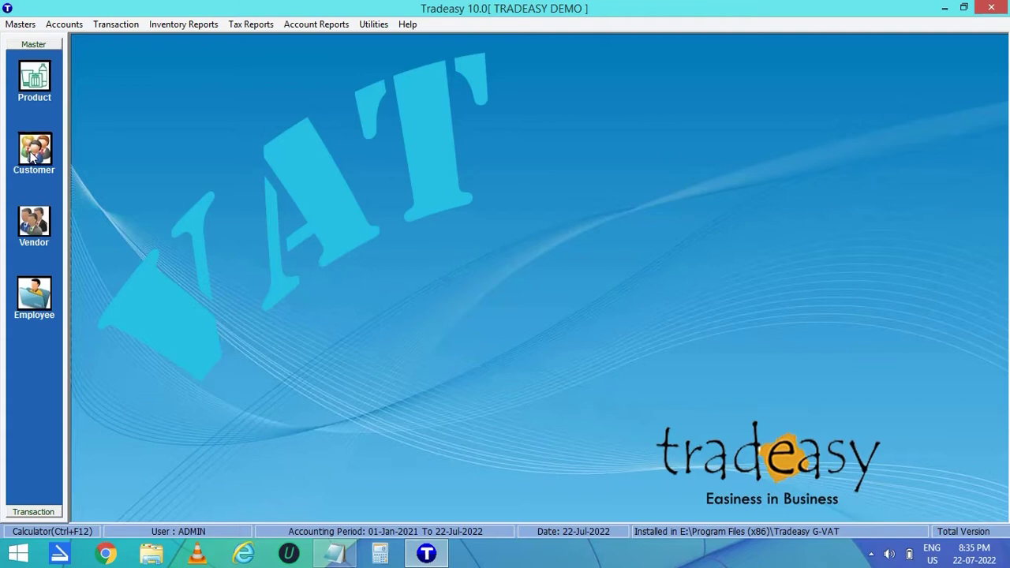
type("AB")
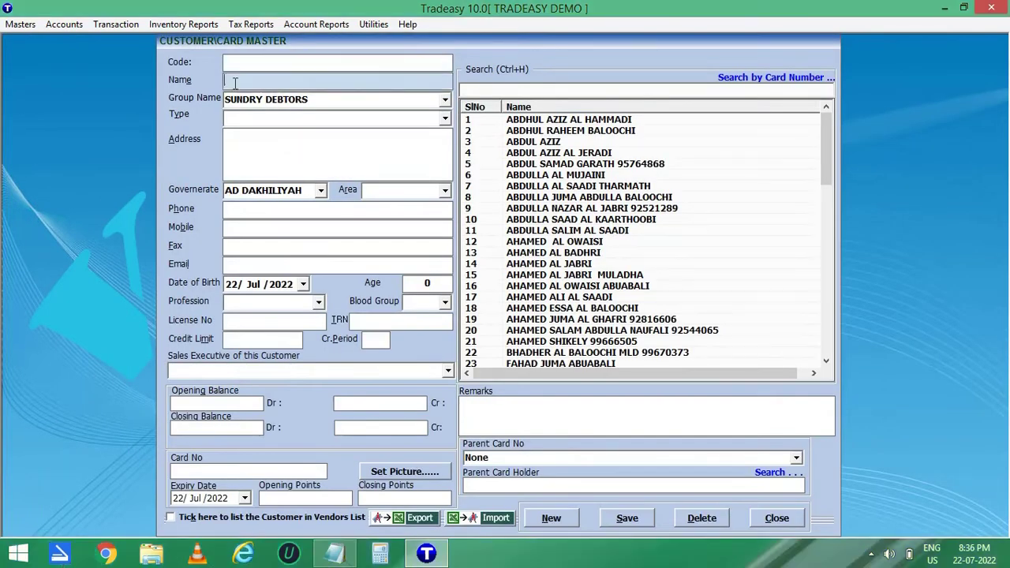
type("C")
key("Return")
key("Return")
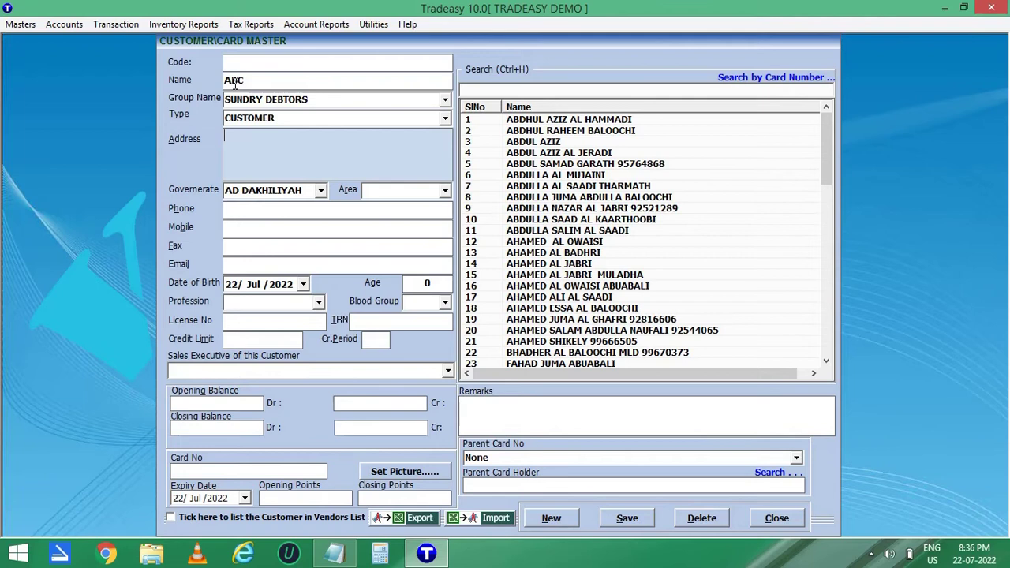
type("OMAN")
left_click(448, 371)
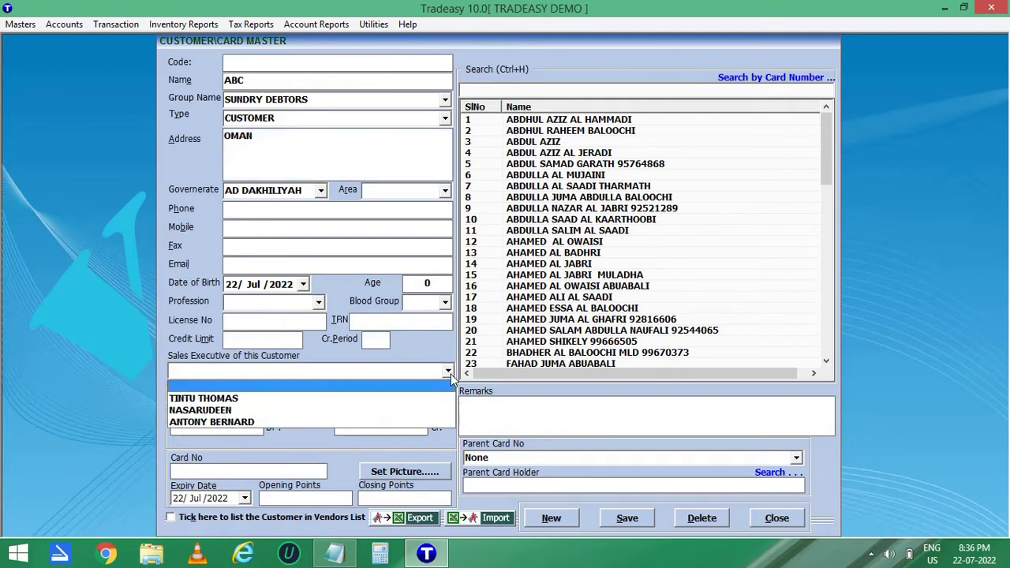
left_click(412, 422)
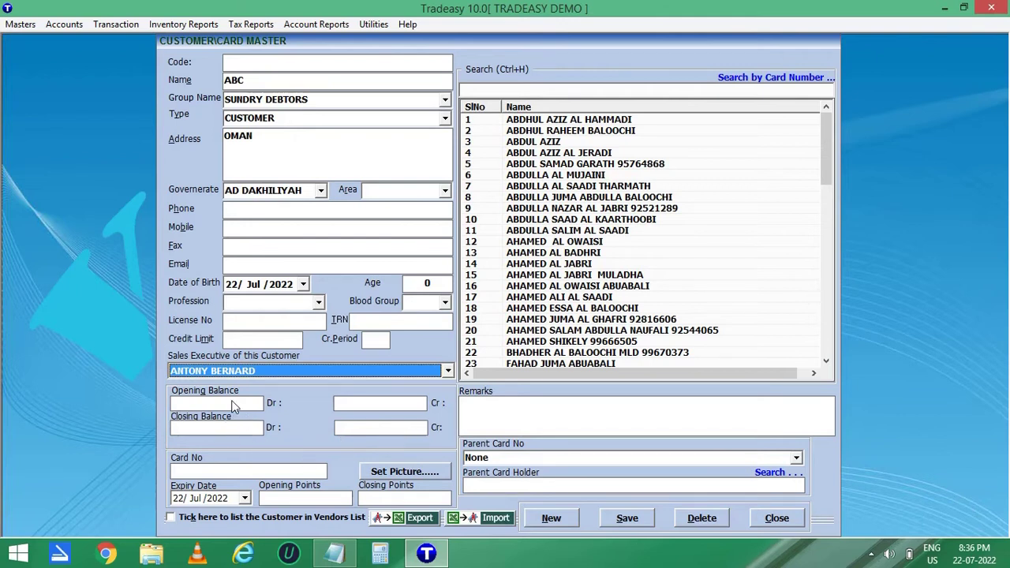
Give ABC a 100 debit opening balance, save the customer and close the master.
left_click(237, 404)
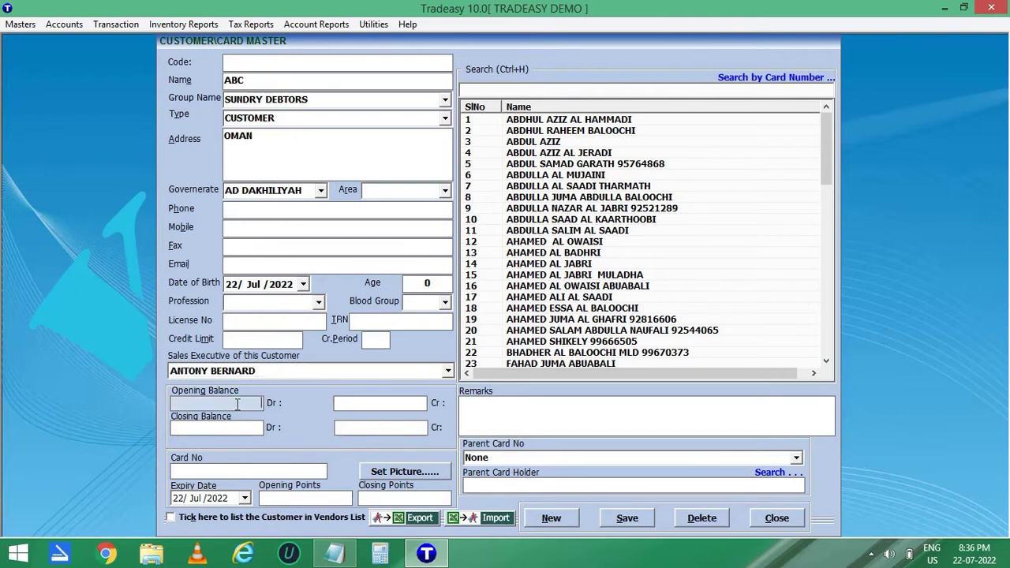
type("100")
left_click(627, 517)
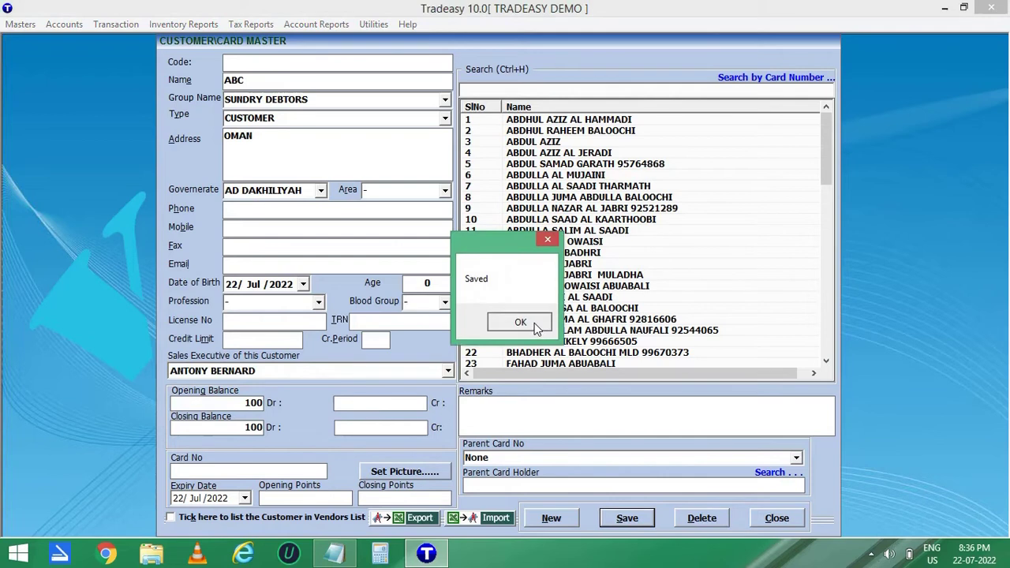
left_click(534, 328)
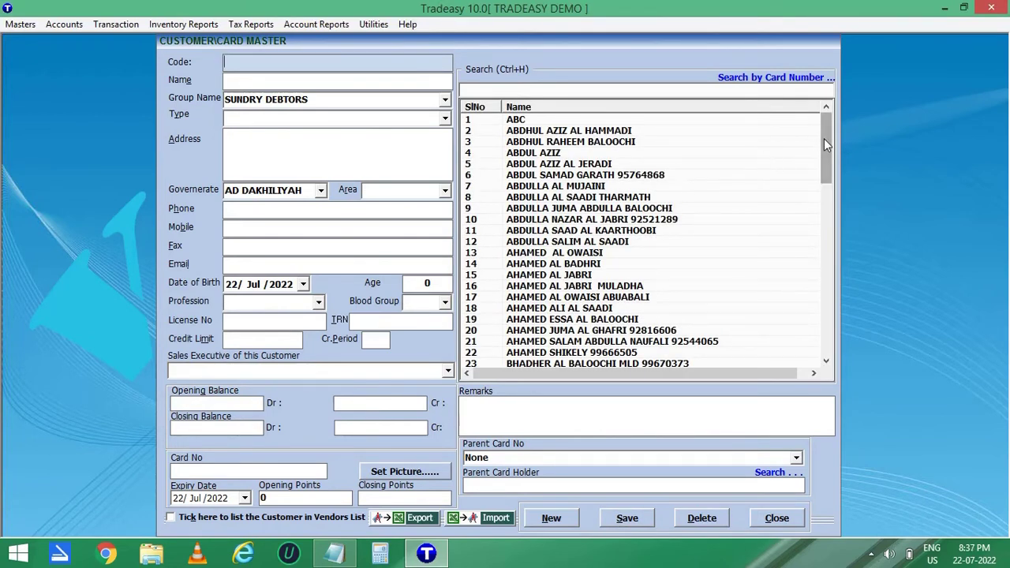
left_click_drag(833, 146, 831, 390)
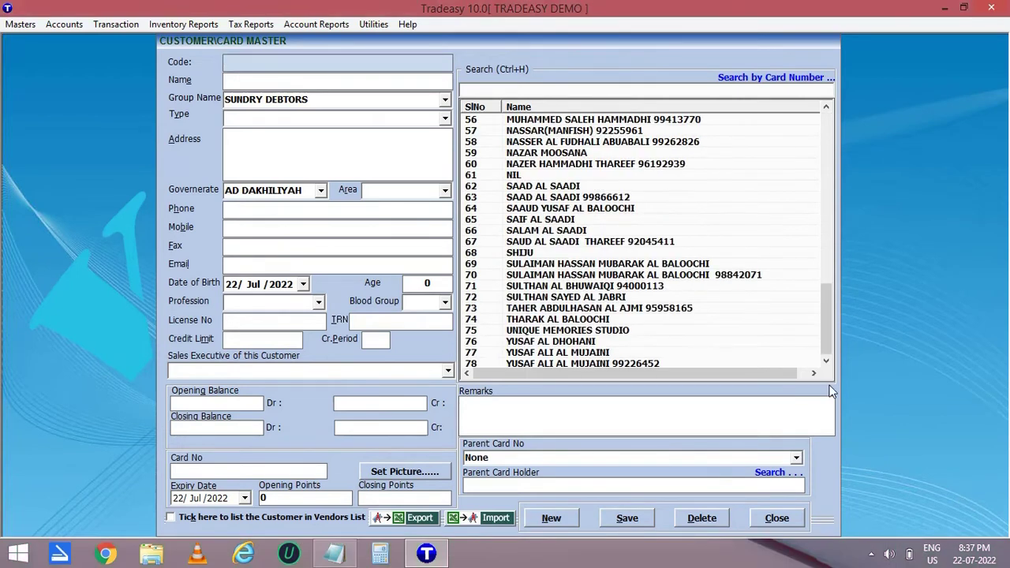
left_click(797, 522)
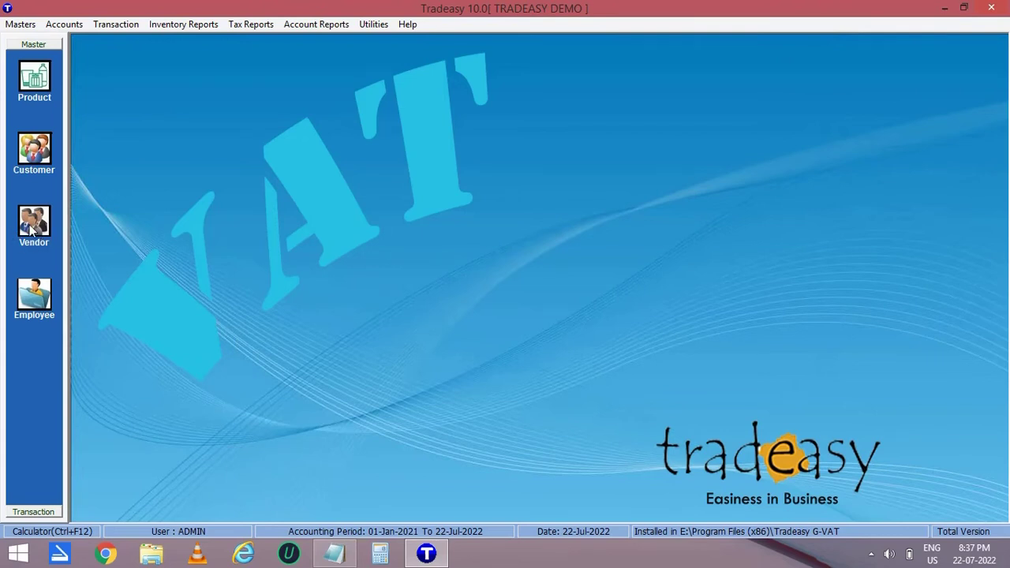
Enter vendor name PQR TECHNOLOGIES LLC and address OMAN, keeping the default governorate.
left_click(32, 229)
left_click(305, 86)
type("PQR")
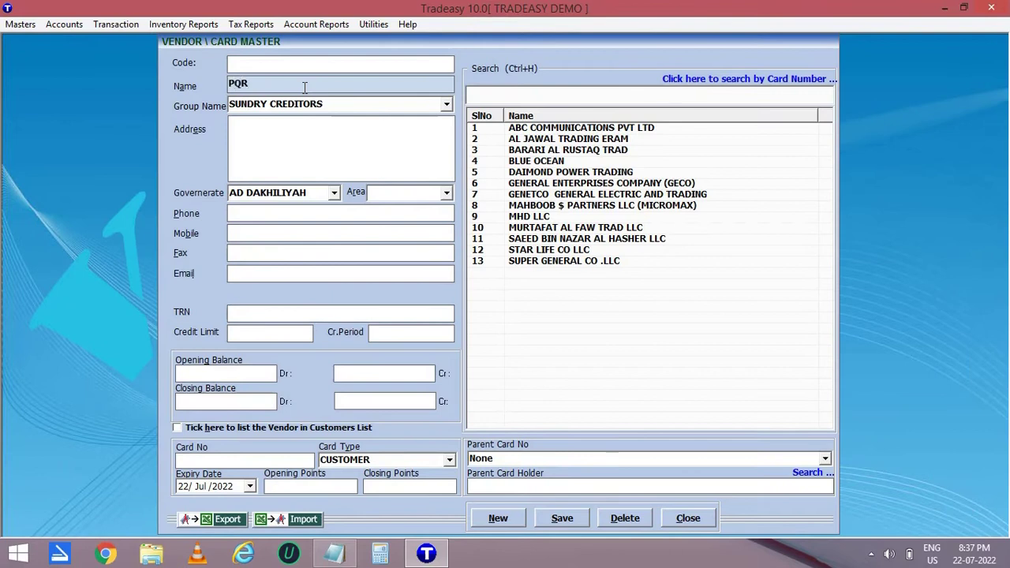
type(" TECHNOLOGIES LLC")
key("Return")
type("OMAN")
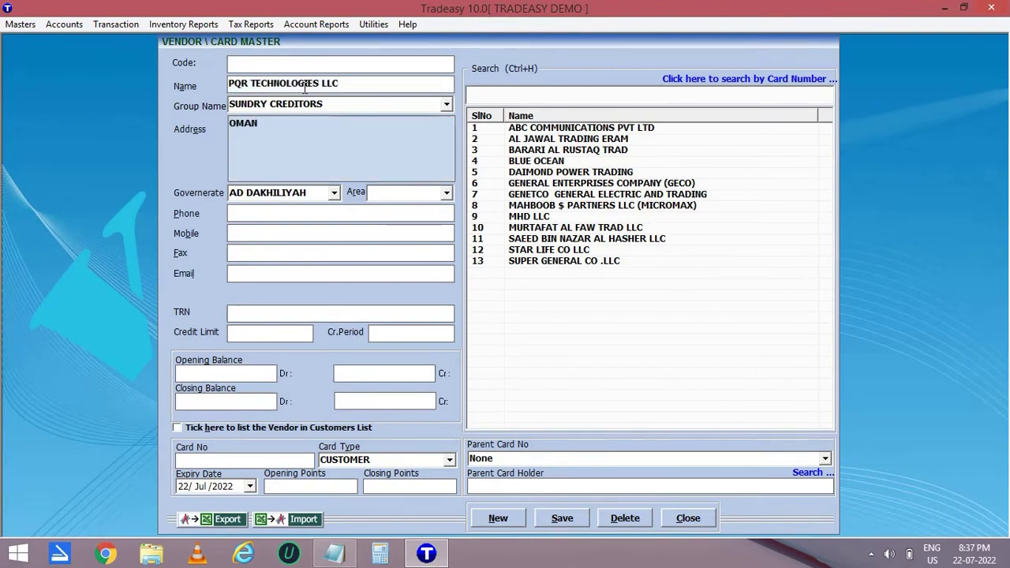
key("Return")
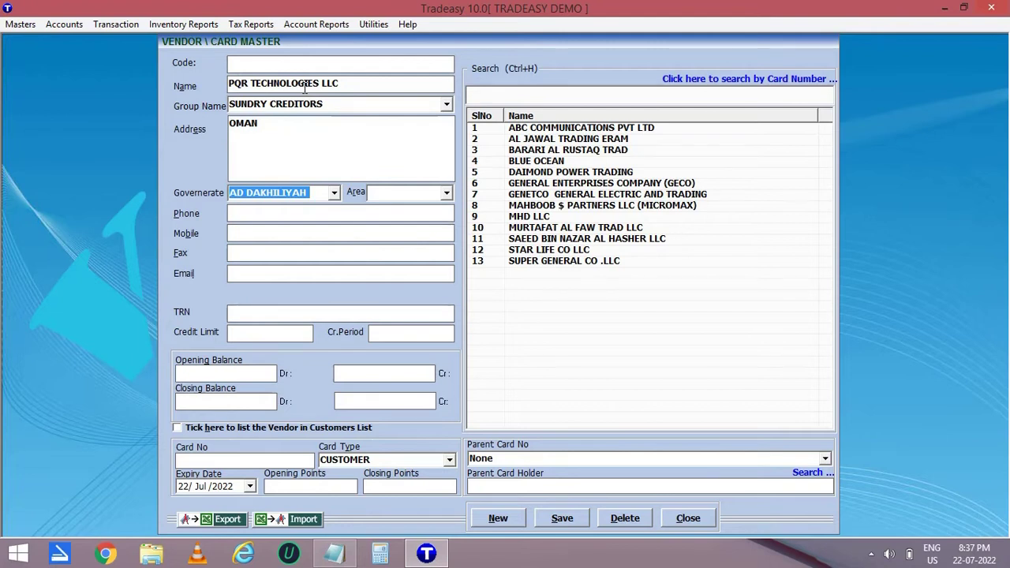
key("Return")
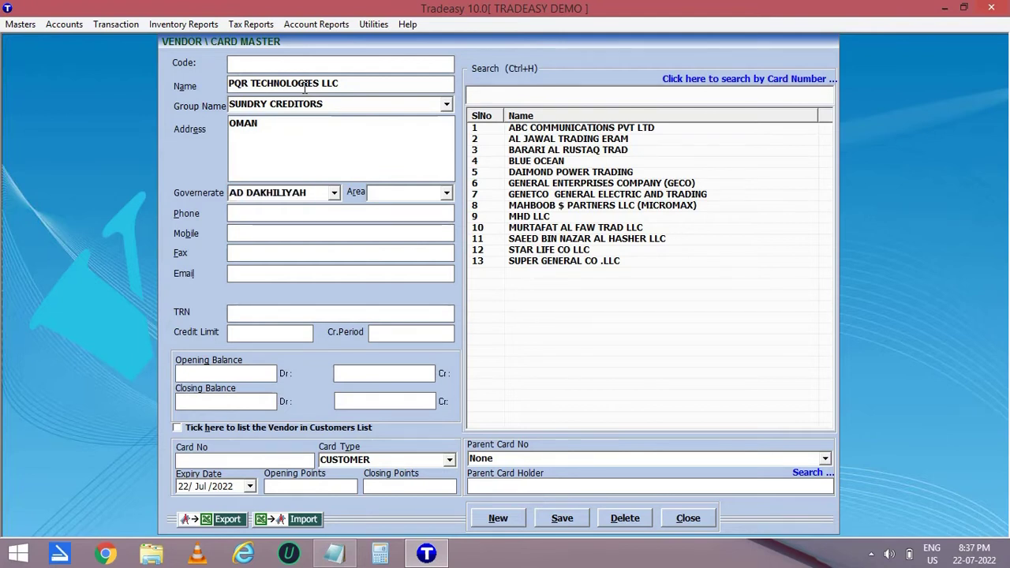
Save the new vendor and close the vendor records.
left_click(416, 375)
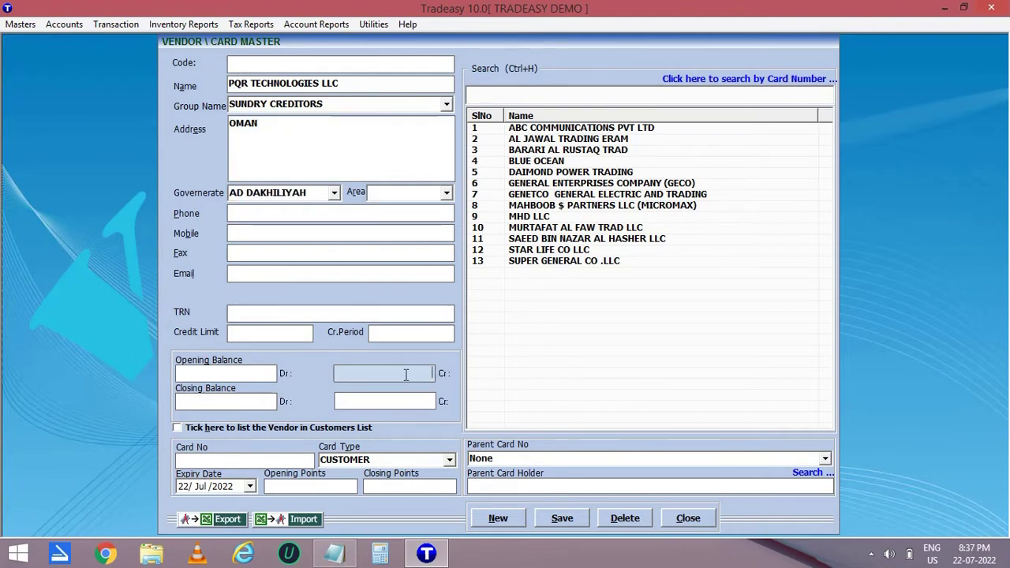
left_click(565, 519)
left_click(531, 319)
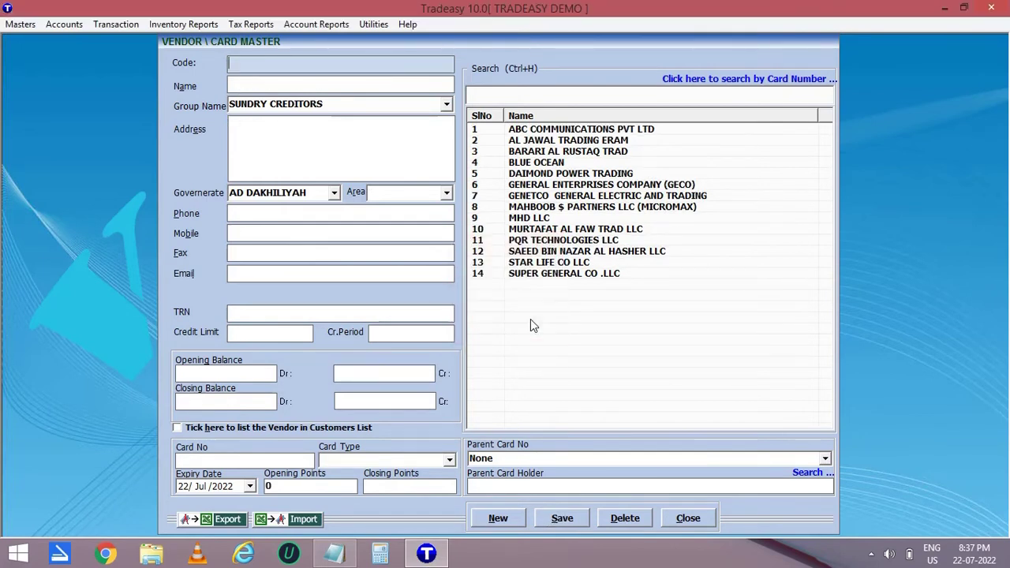
left_click(708, 523)
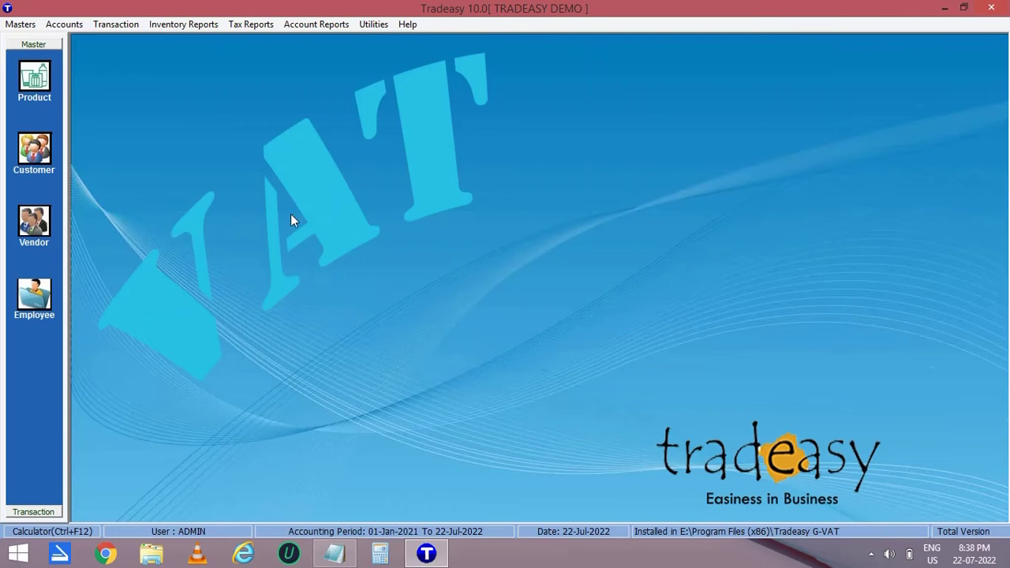
Enter the new employee's name, department SALES and address OMAN.
left_click(34, 296)
left_click(325, 146)
type("Ali")
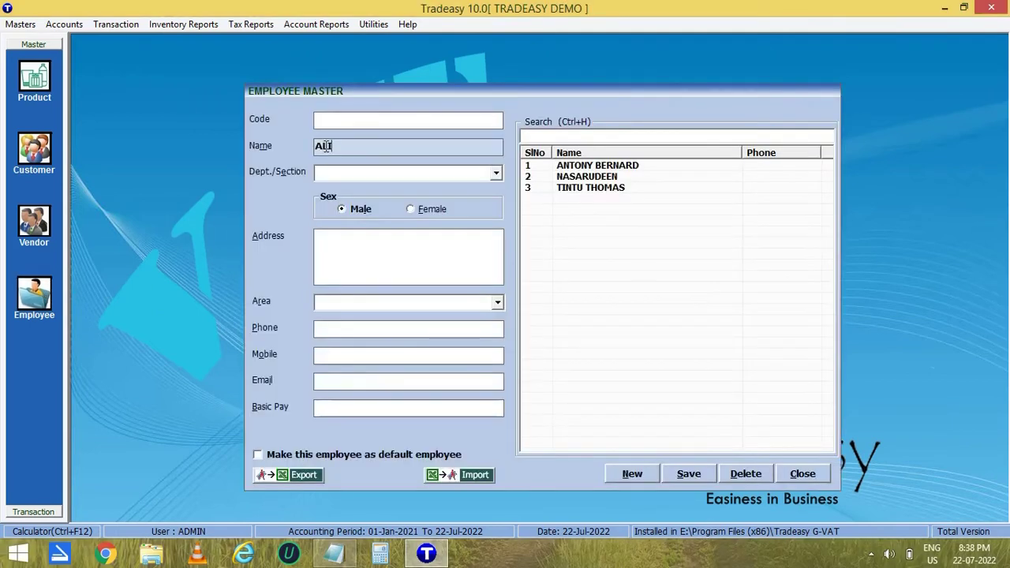
key("Return")
type("SAL")
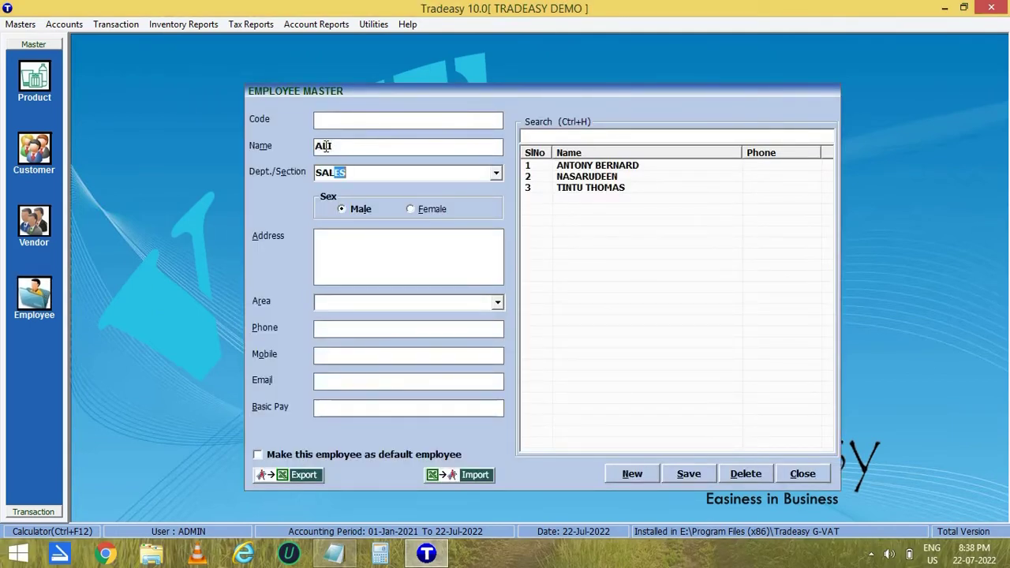
type("E")
key("Return")
key("Return")
type("OMAN")
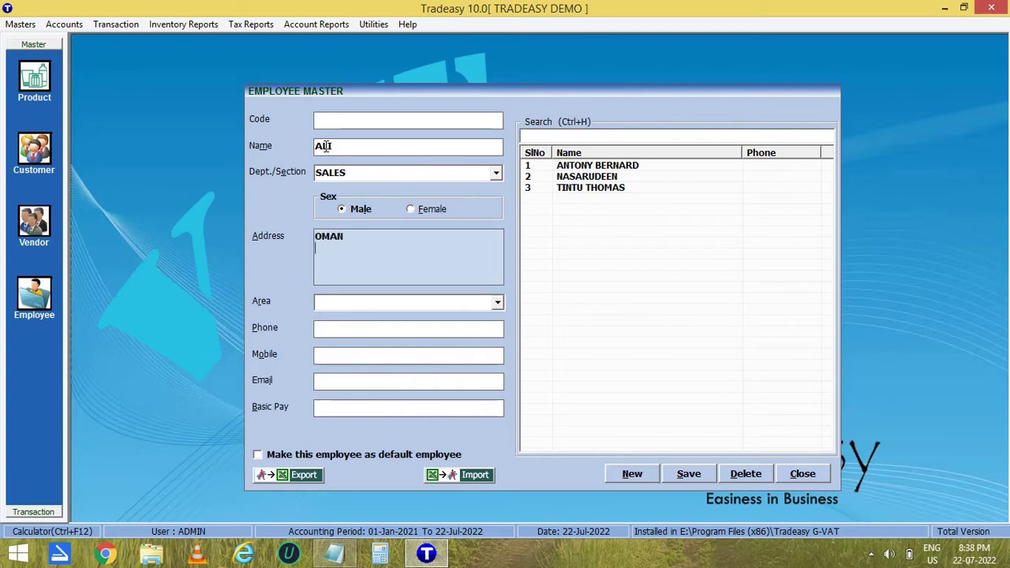
key("Return")
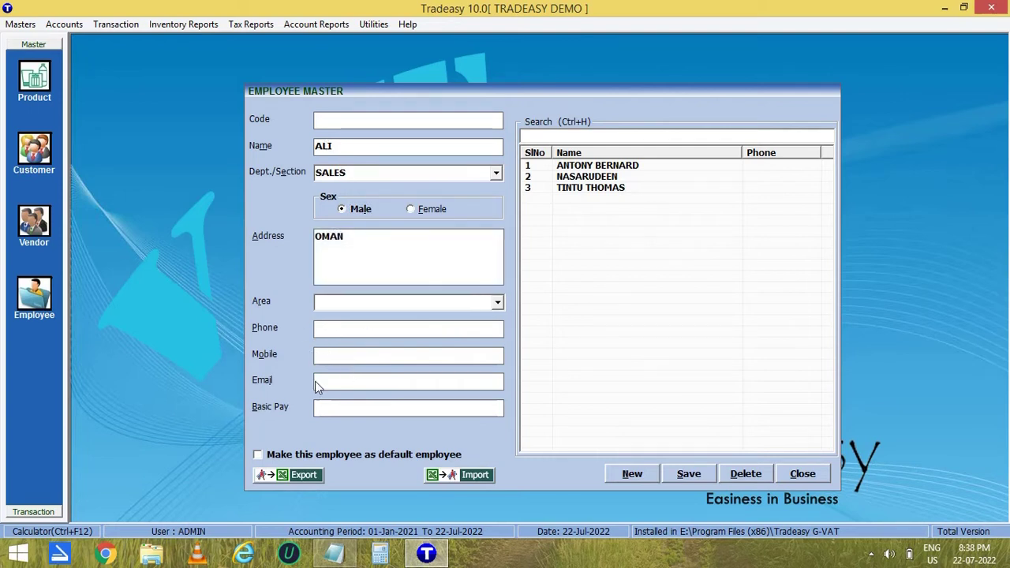
Save the employee with Ctrl+S and close the employee records.
key("ctrl+s")
left_click(521, 322)
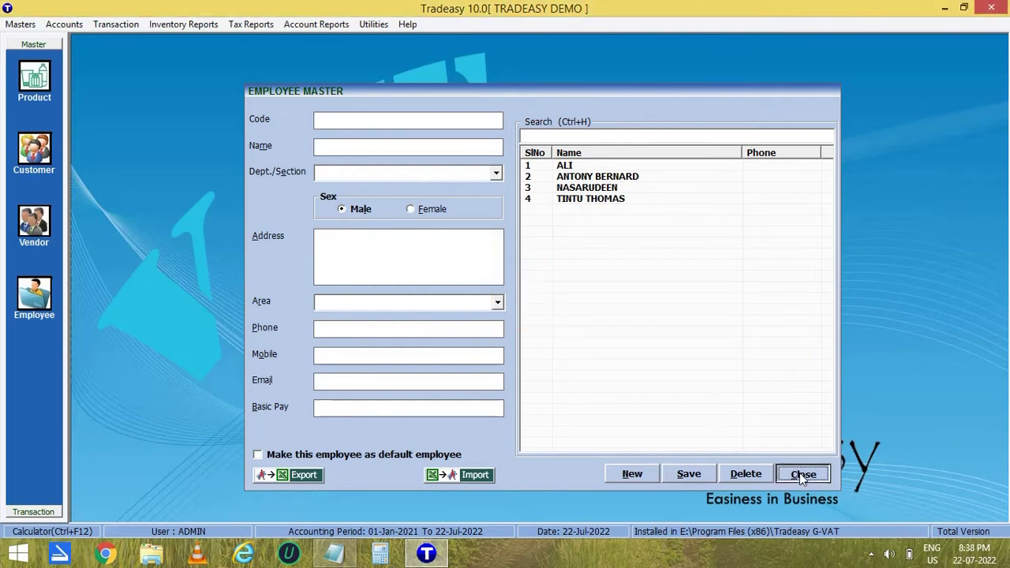
left_click(803, 474)
left_click(117, 24)
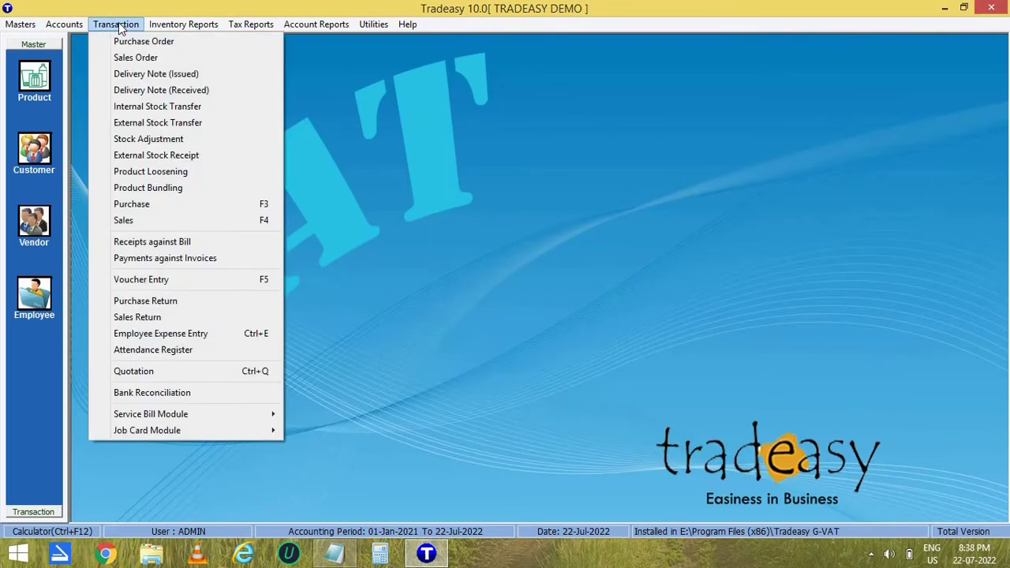
Open a new purchase invoice, enter invoice number 654 and select vendor PQR TECHNOLOGIES LLC.
left_click(143, 204)
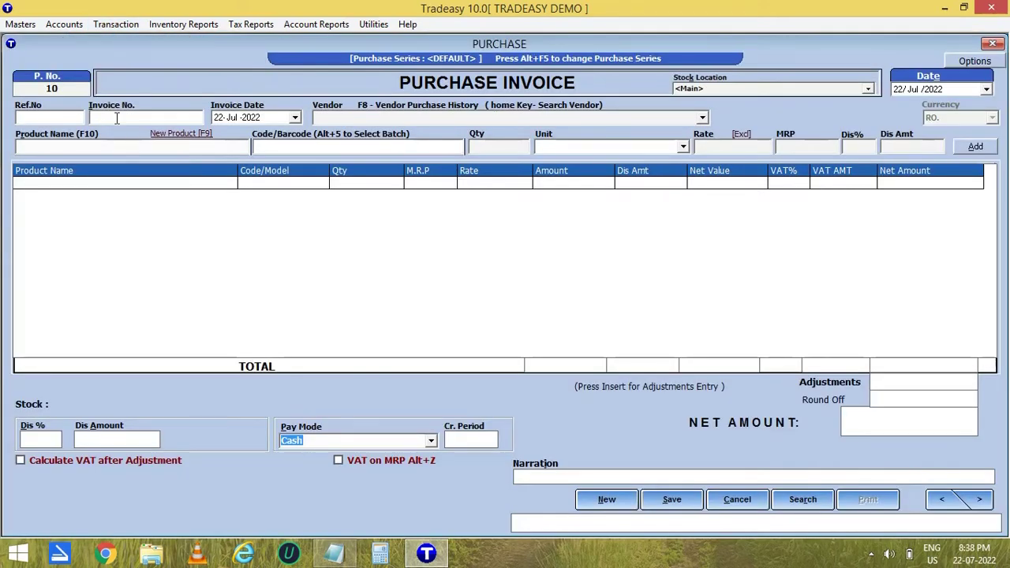
left_click(117, 117)
type("654")
key("Return")
key("Return")
type("PQR TECHNOLOGIES LLC")
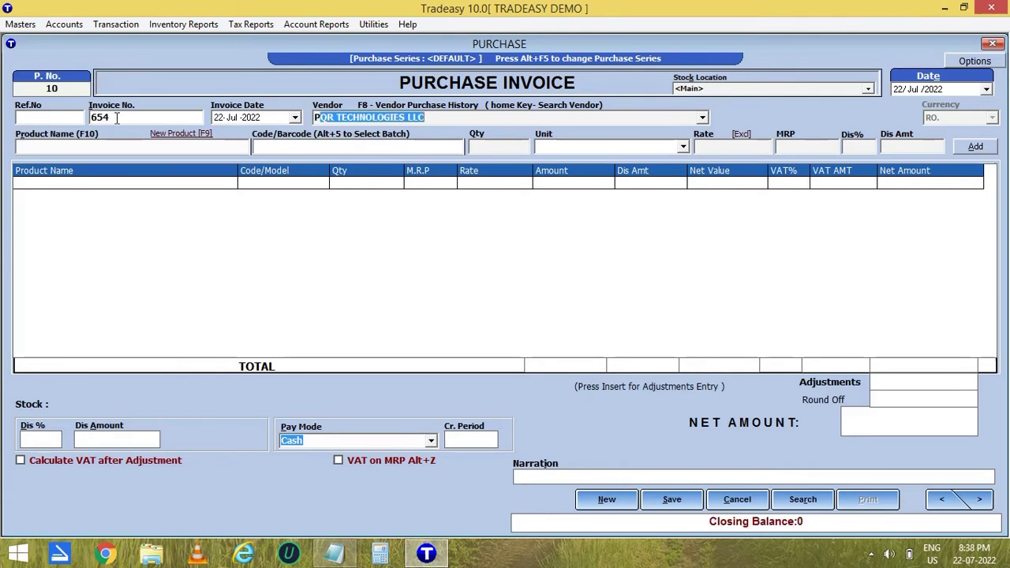
left_click(440, 117)
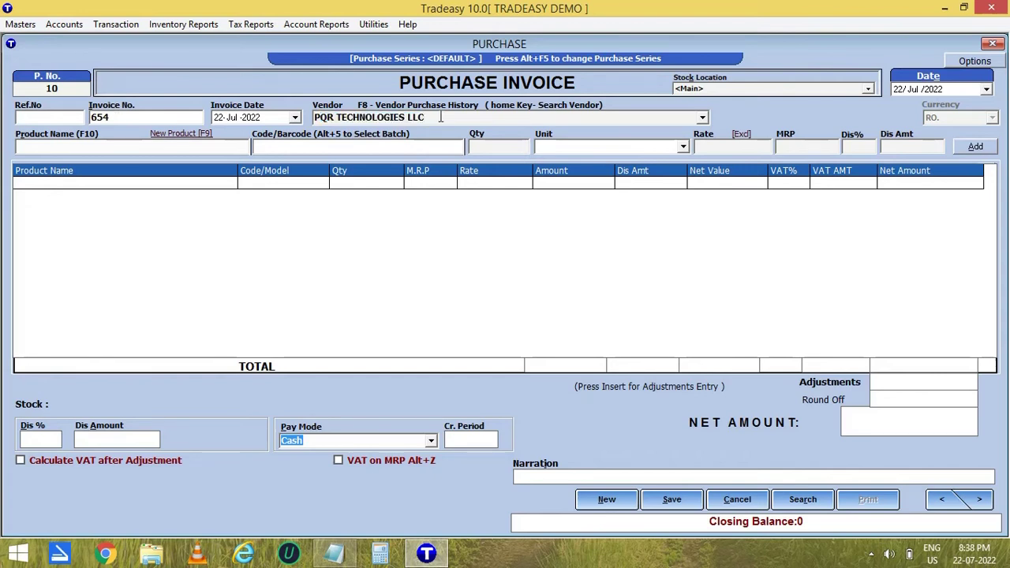
key("Insert")
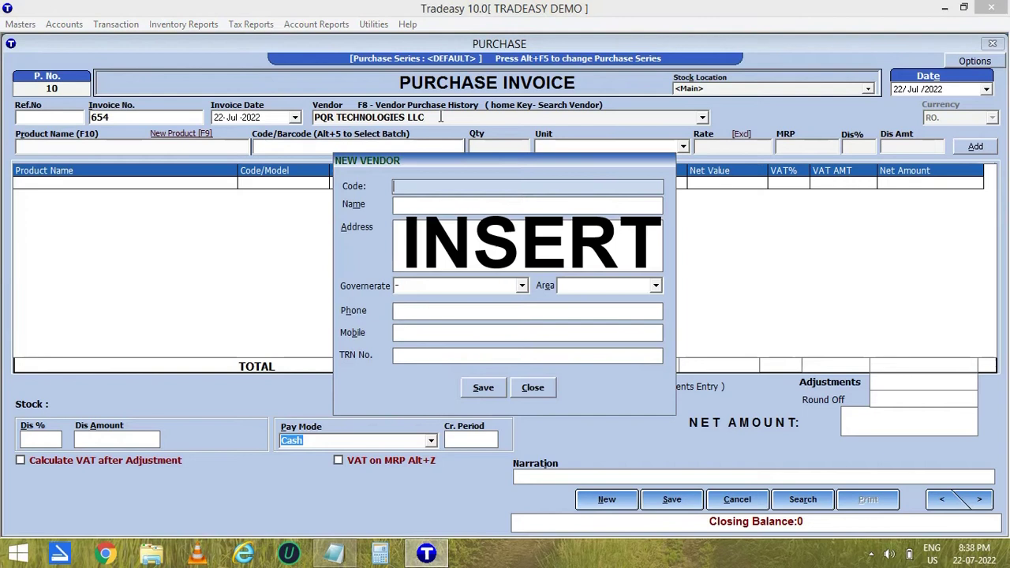
left_click(399, 205)
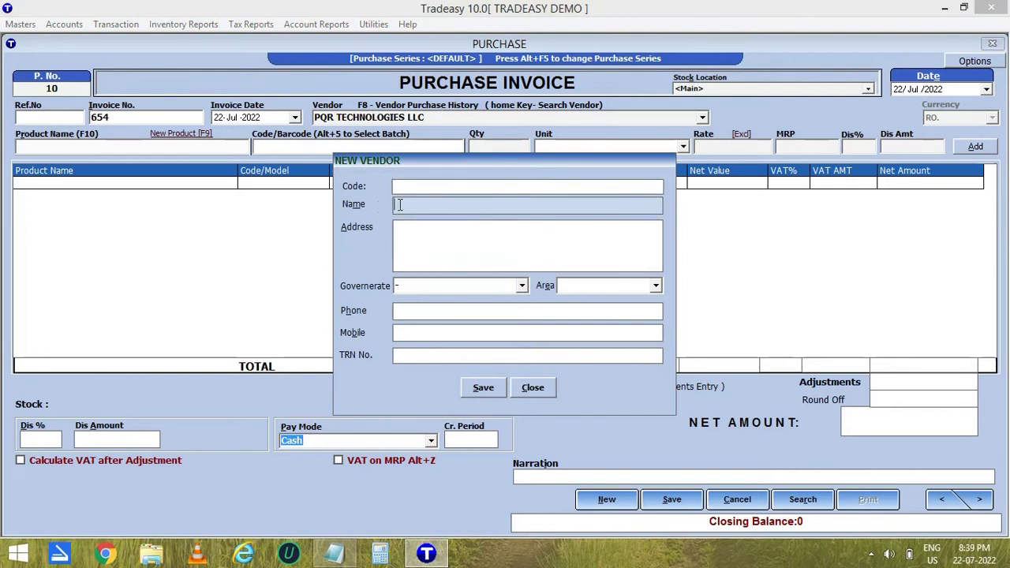
left_click(405, 235)
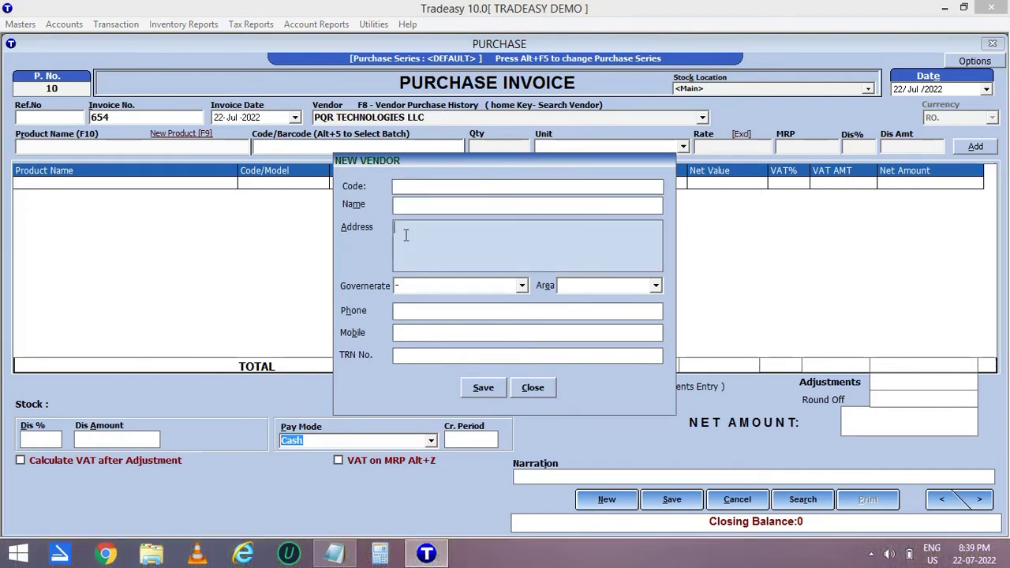
left_click(530, 390)
type("s")
Pick SYSKA POWERBANK 1000W with quantity 5 and move on to its rate.
key("Return")
type("5")
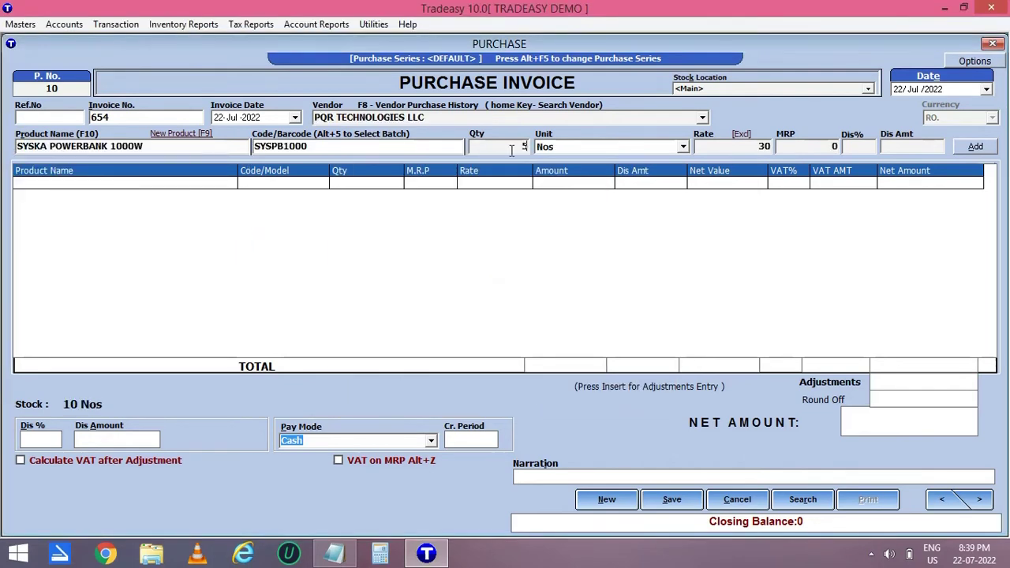
key("Return")
key("Return")
key("Return")
key("Return")
key("Return")
key("Return")
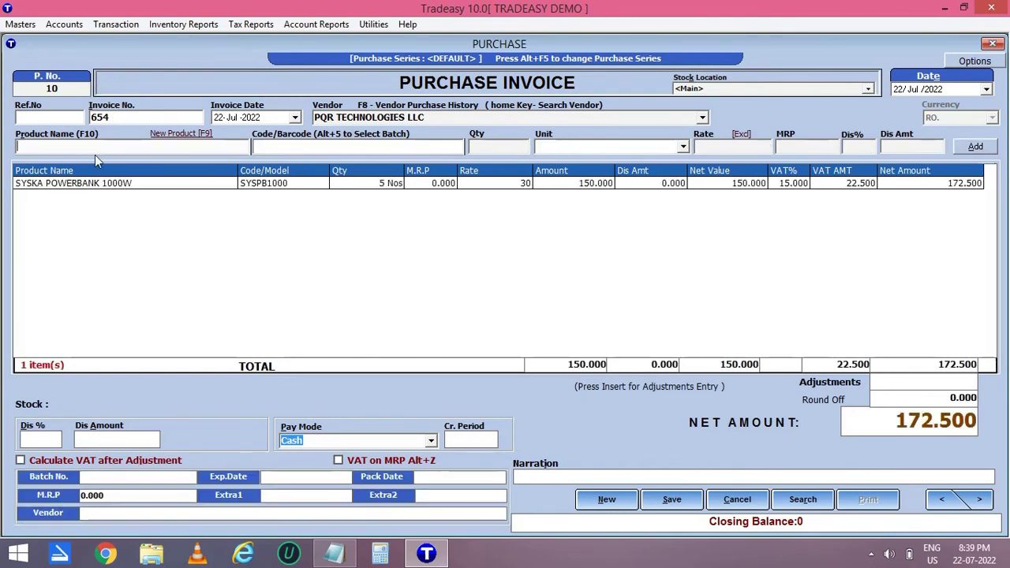
left_click(192, 134)
type("D")
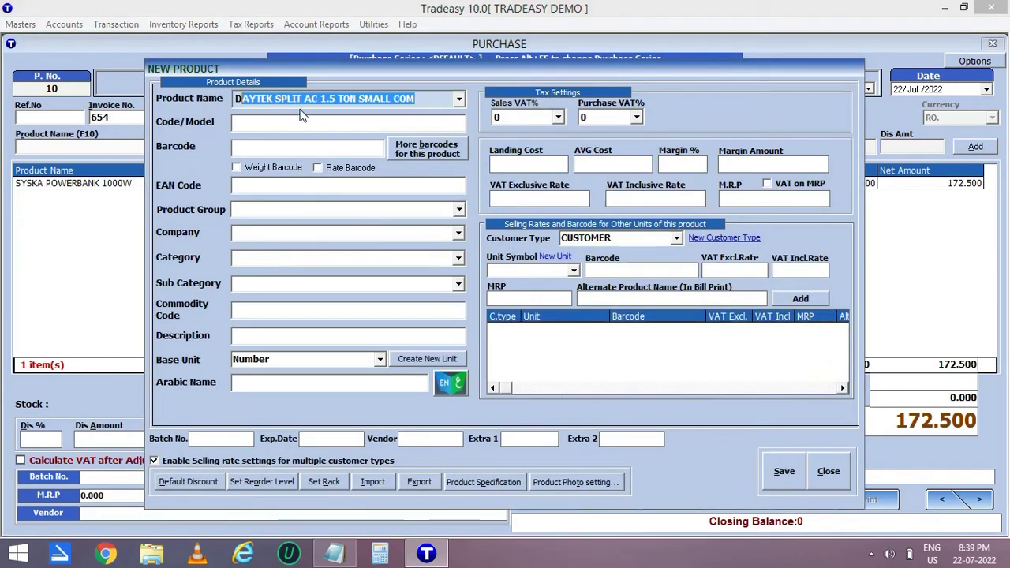
type("ZK SOUNDBOX")
key("Return")
type("DZKS")
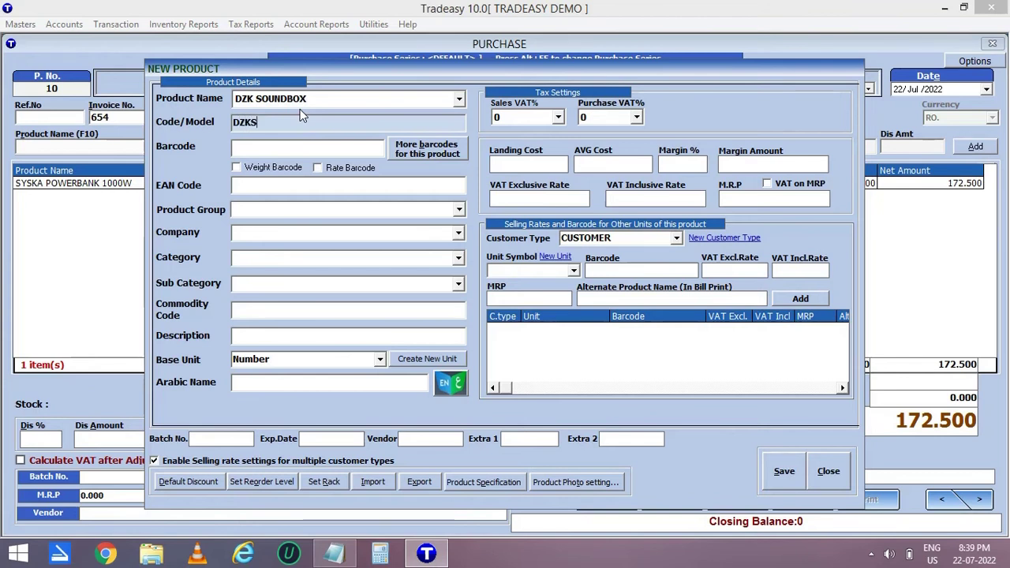
key("Return")
type("9876543210123")
left_click(258, 212)
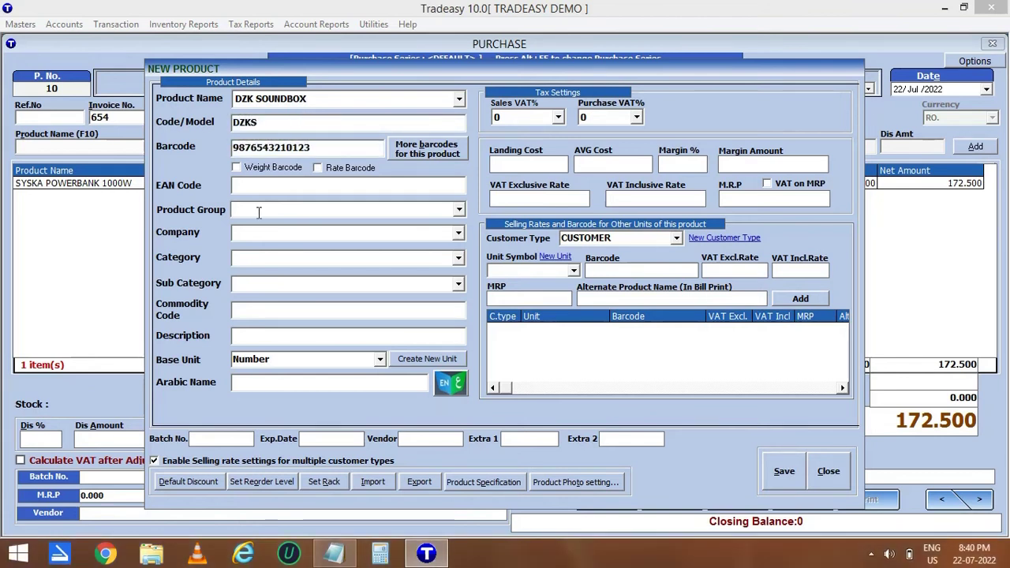
type("SPEAKERS")
key("Return")
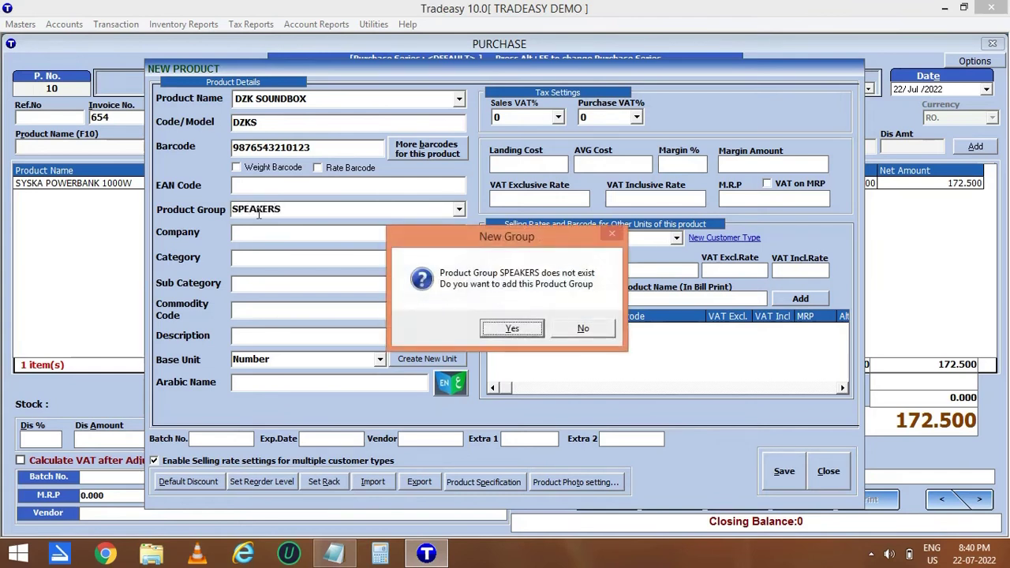
key("Return")
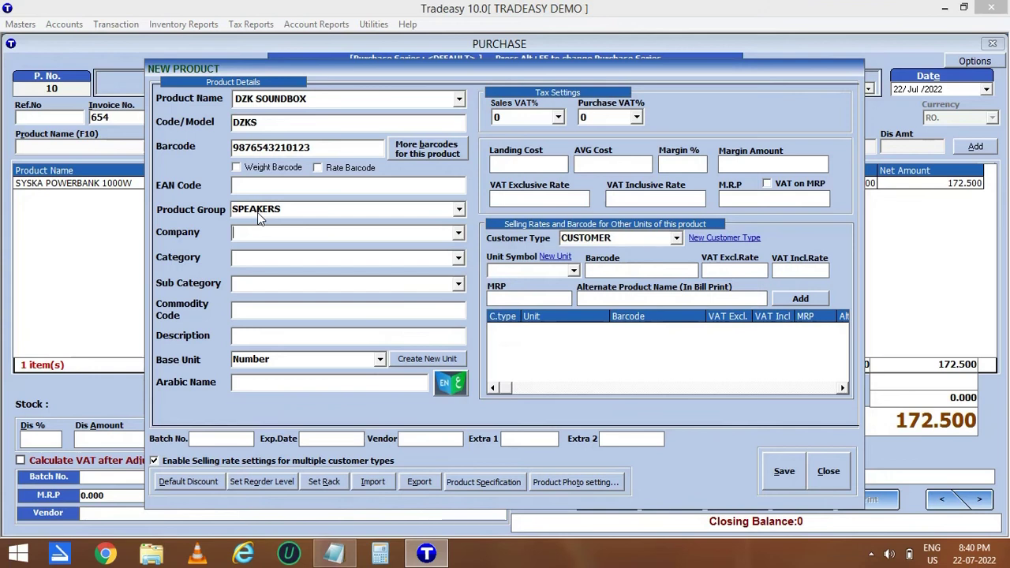
Set the product's company to DZK and category to BLUETOOTH PORTABLE SPEAKER.
key("Return")
type("DZK")
key("Return")
key("Return")
type("BLUET")
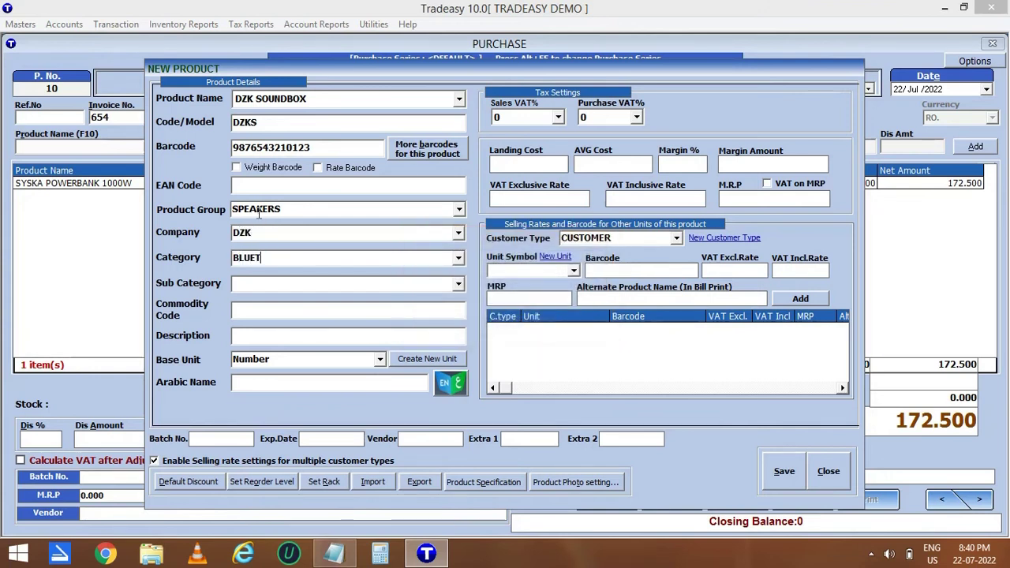
type("OOTH PORTABLE SPEAKER")
key("Return")
key("Return")
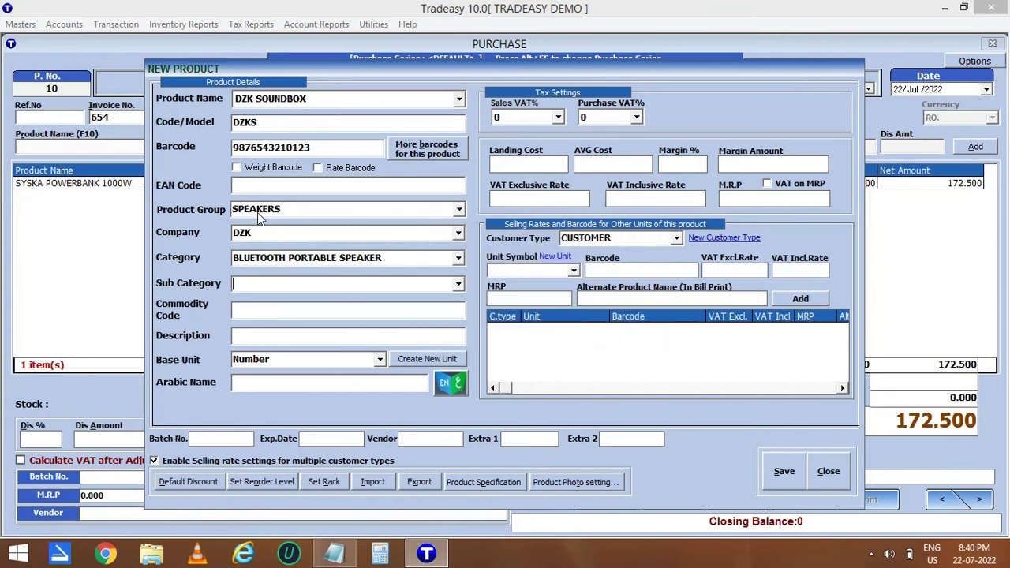
Give it 15% VAT, landing cost 100 and VAT inclusive rate 150, then save.
left_click(558, 117)
left_click(518, 166)
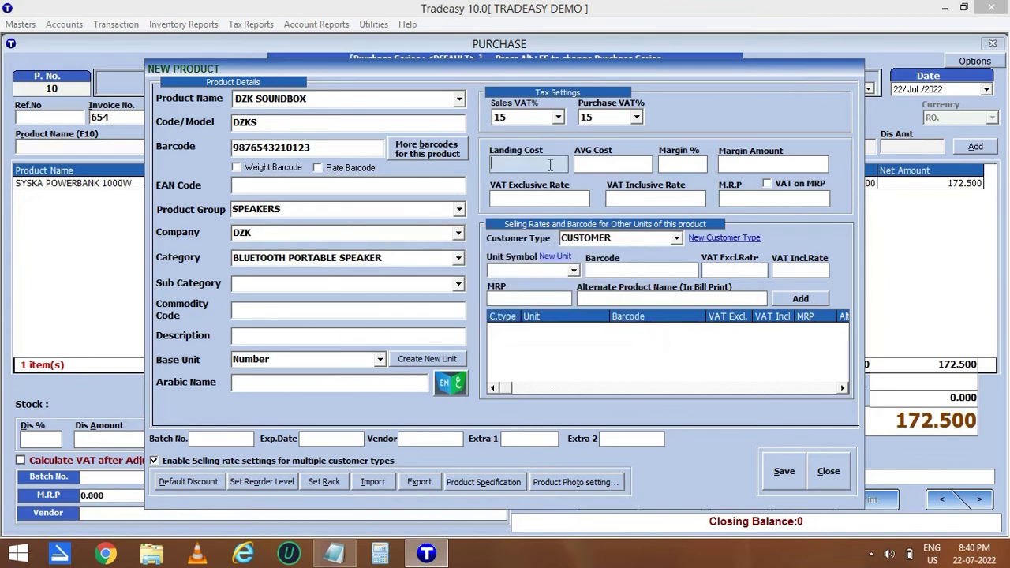
type("100")
key("Return")
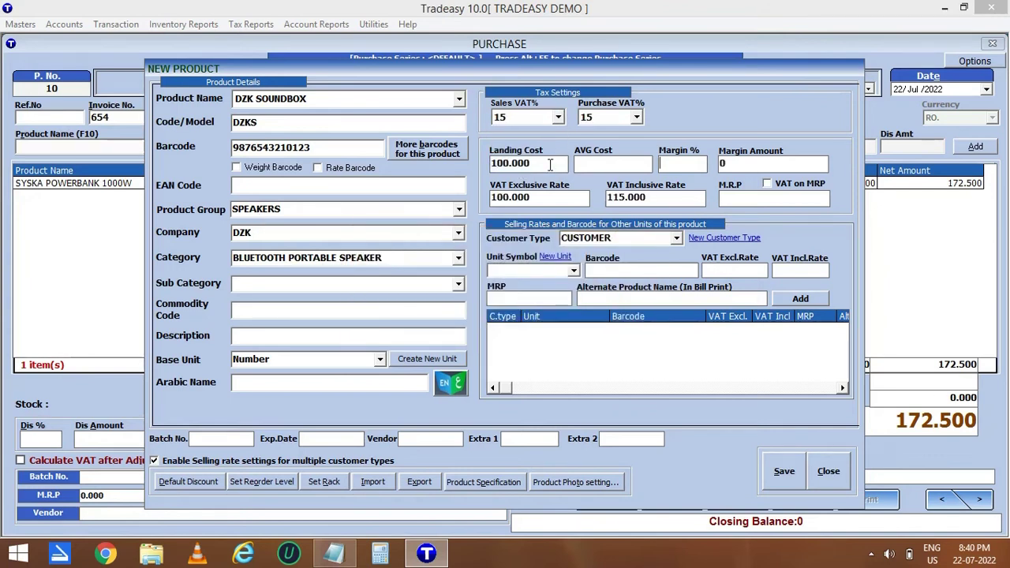
key("Return")
left_click(645, 198)
type("150")
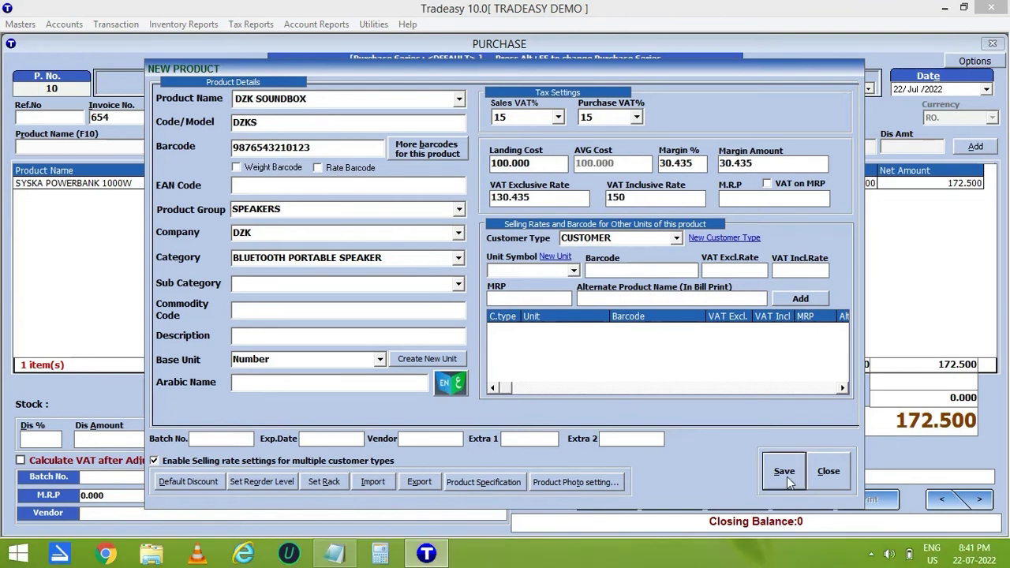
left_click(784, 474)
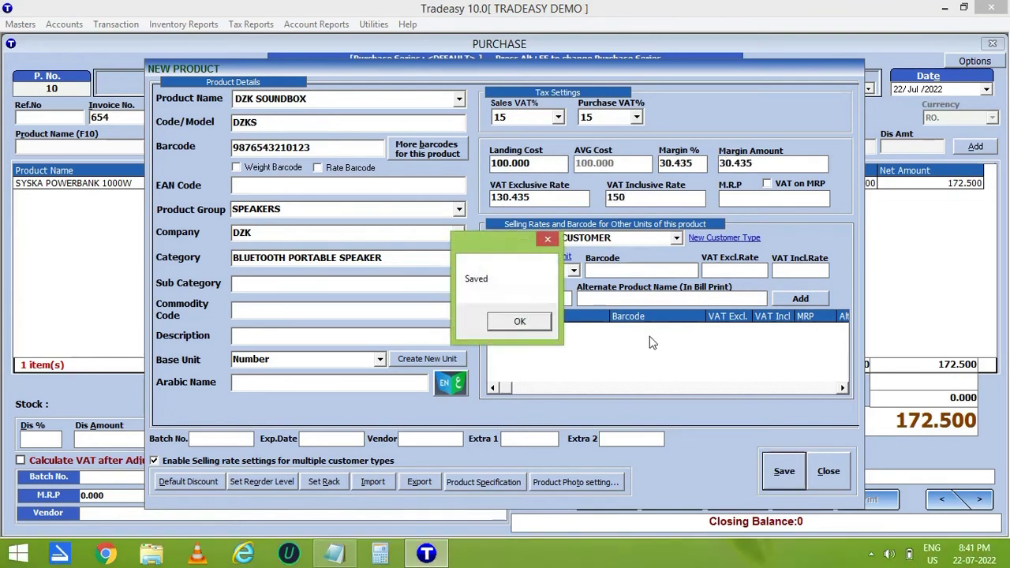
left_click(524, 324)
Add DZK SOUNDBOX at quantity 20, then AIWA 50" TELIVISION and SAMSUNG 43" LED SMART lines.
type("20")
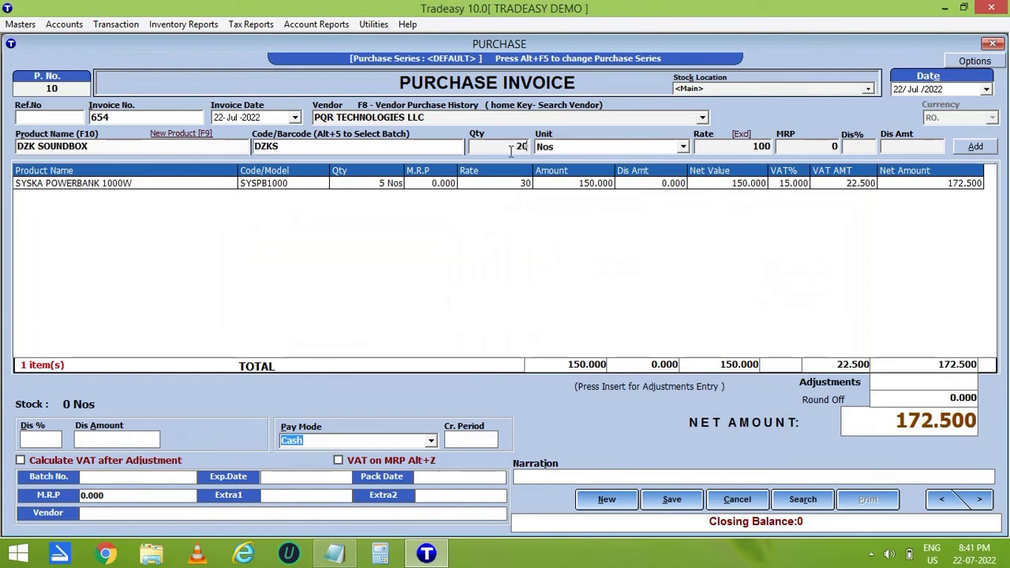
key("Return")
key("Return")
key("Return")
key("Return")
key("Return")
key("Return")
key("Return")
double_click(72, 148)
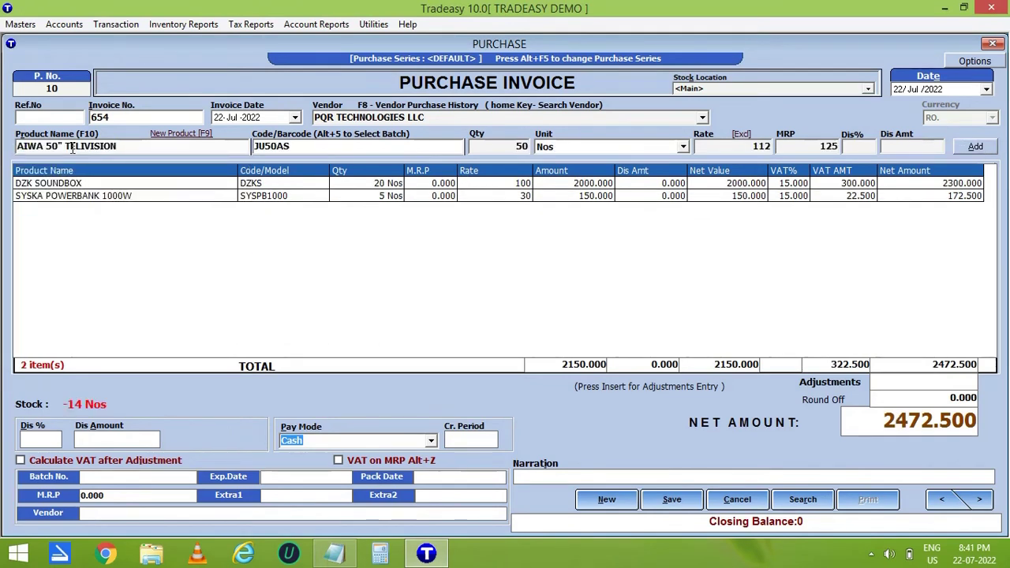
key("Return")
key("Return")
key("Return")
key("Return")
key("Return")
key("Return")
key("Return")
double_click(71, 149)
key("Return")
key("Return")
key("Return")
key("Return")
key("Return")
key("Return")
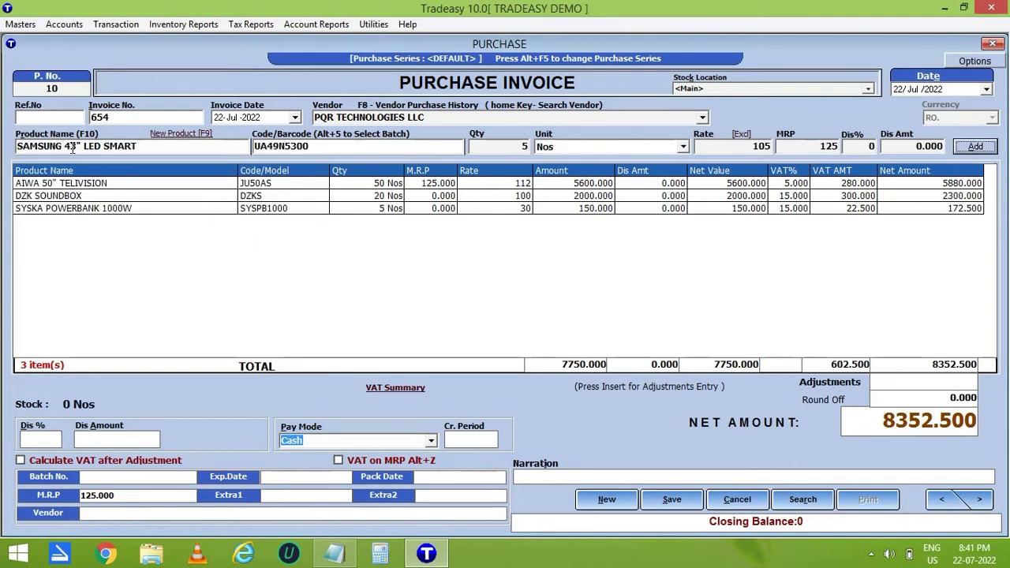
key("Return")
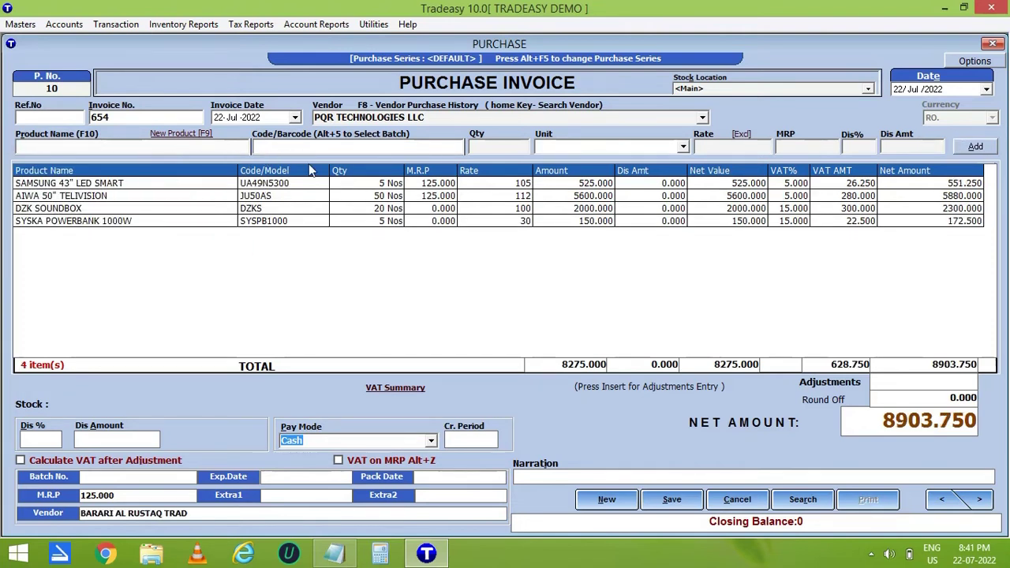
Delete the SYSKA POWERBANK 1000W line from the invoice and confirm.
left_click(291, 222)
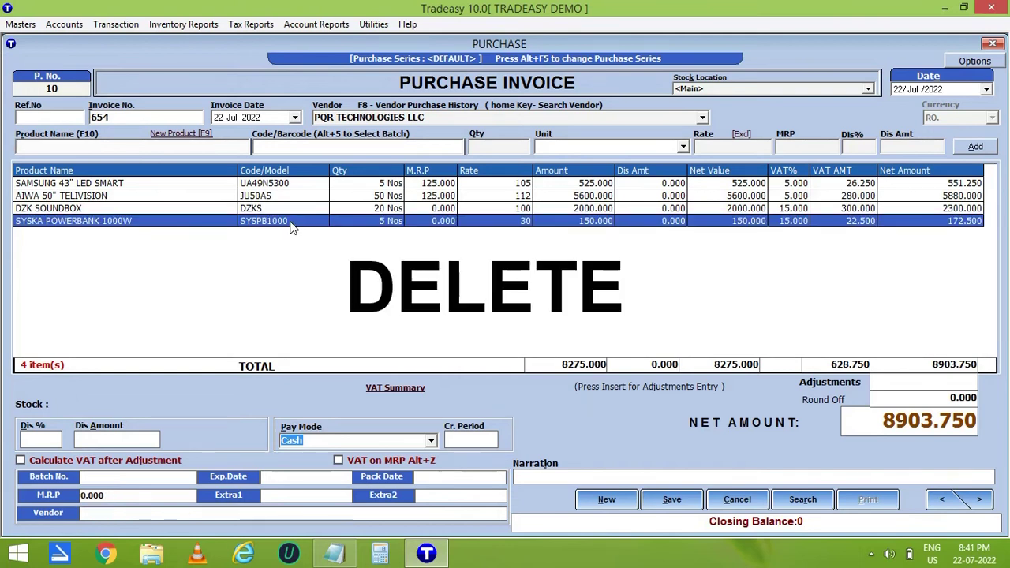
key("Delete")
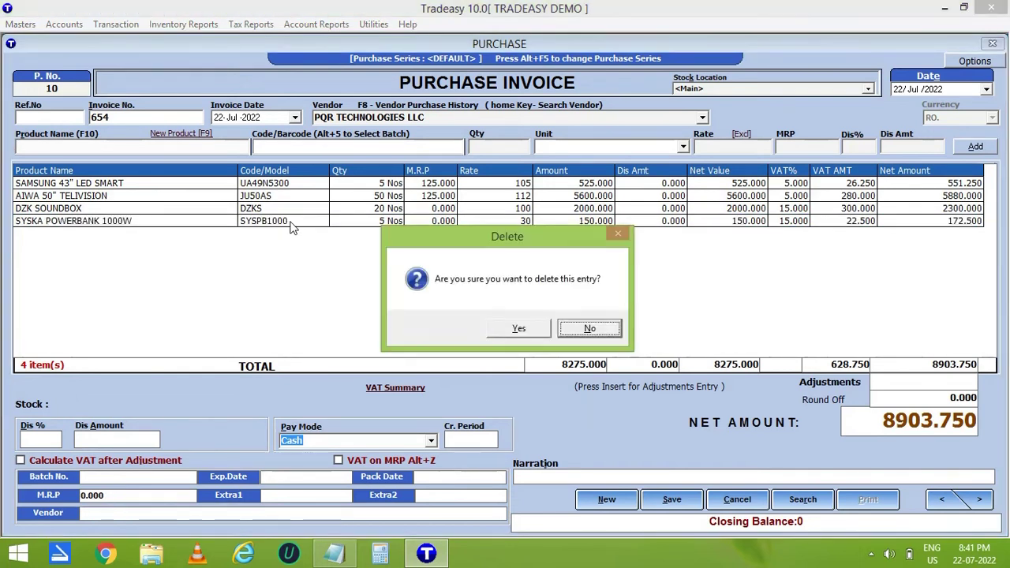
left_click(517, 330)
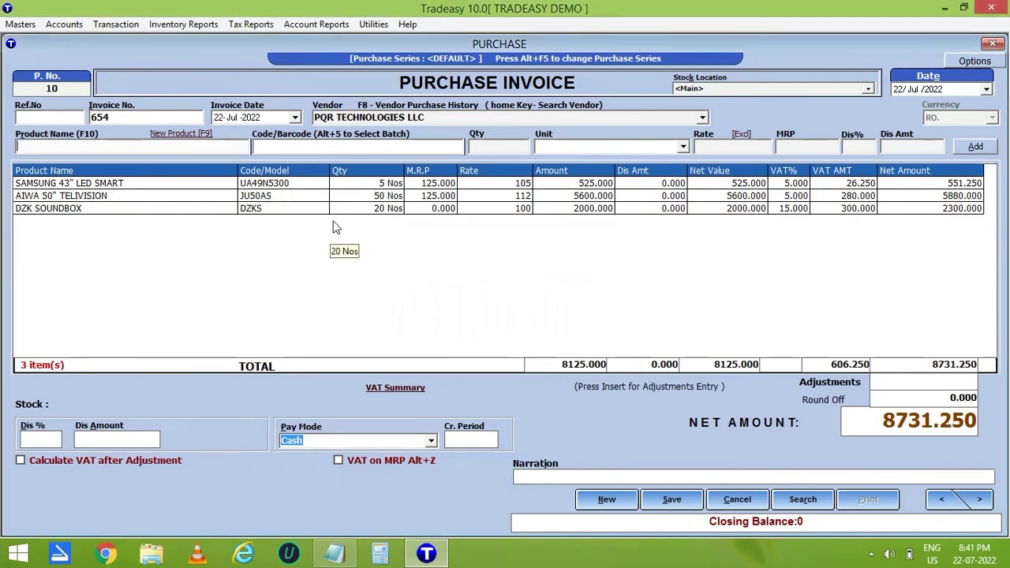
Edit the DZK SOUNDBOX line to quantity 15 and update it.
left_click(266, 209)
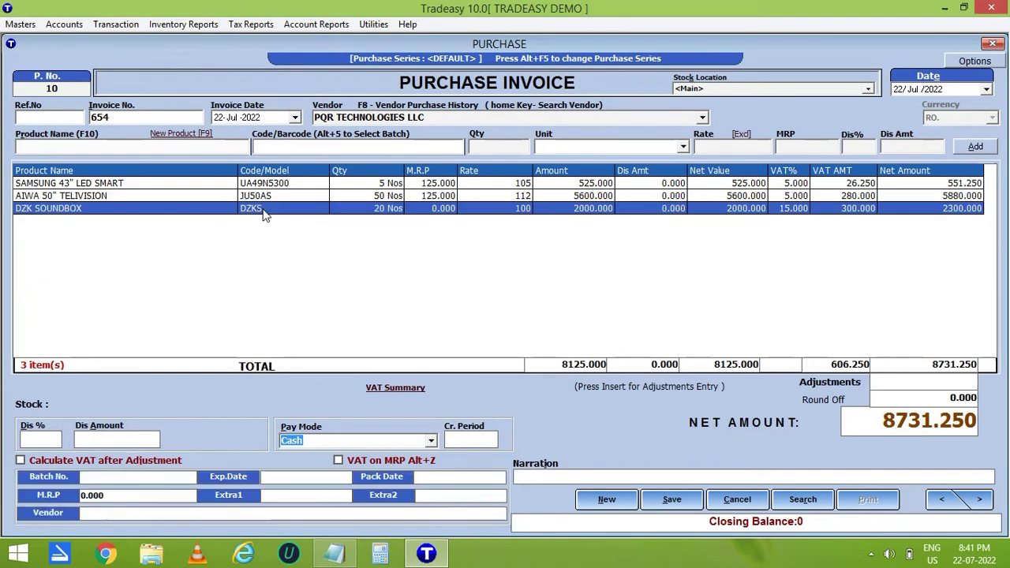
double_click(266, 209)
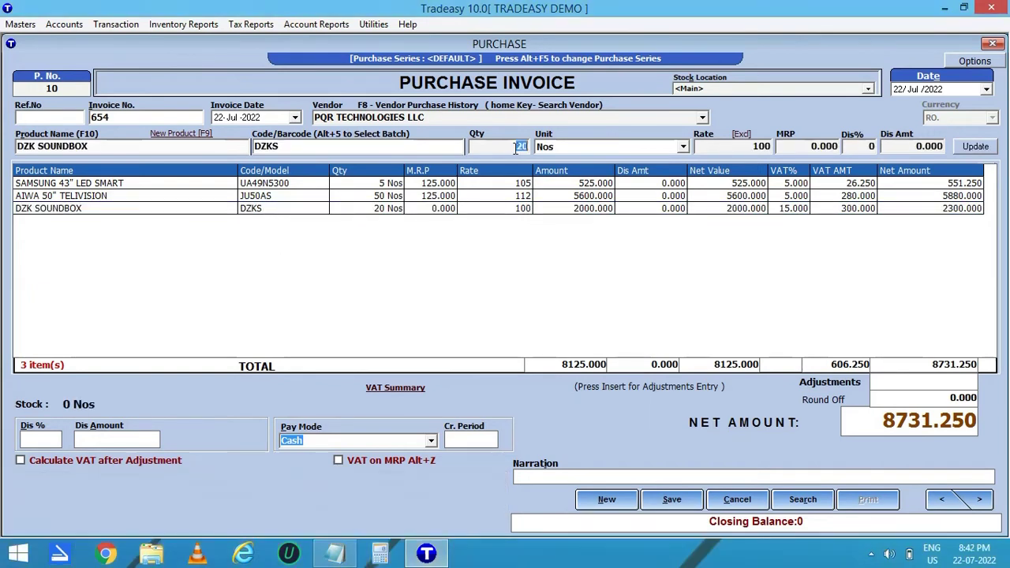
type("15")
key("Return")
key("Return")
key("Return")
key("Return")
key("Return")
Set Pay Mode to Credit, save without printing barcodes, and recall the saved invoice.
left_click(431, 441)
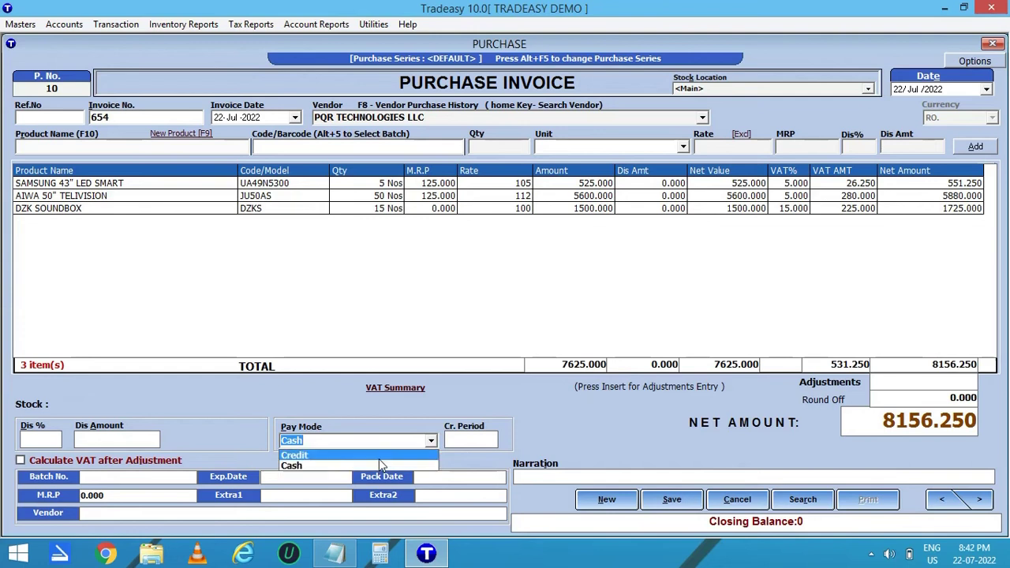
left_click(379, 457)
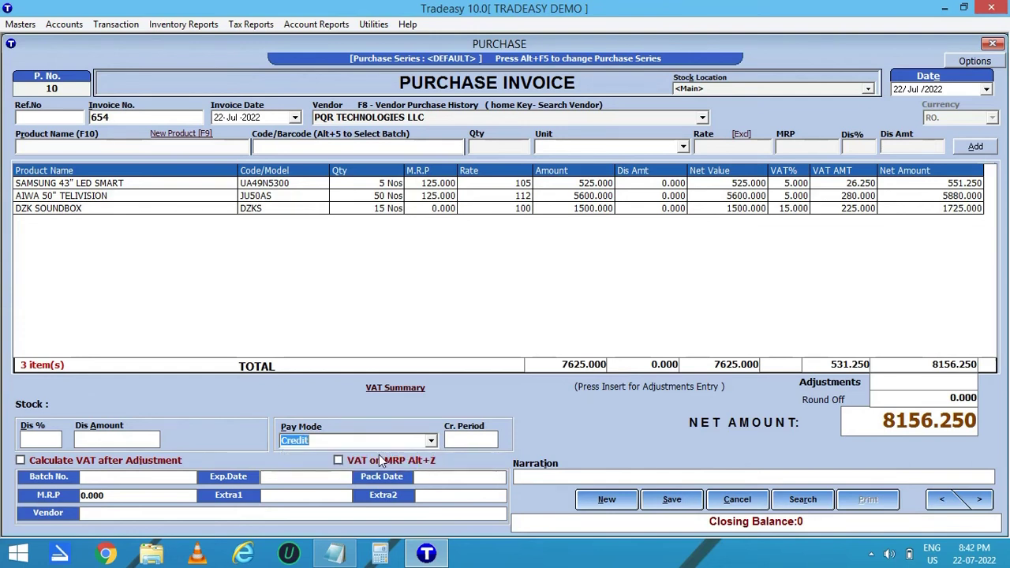
left_click(868, 417)
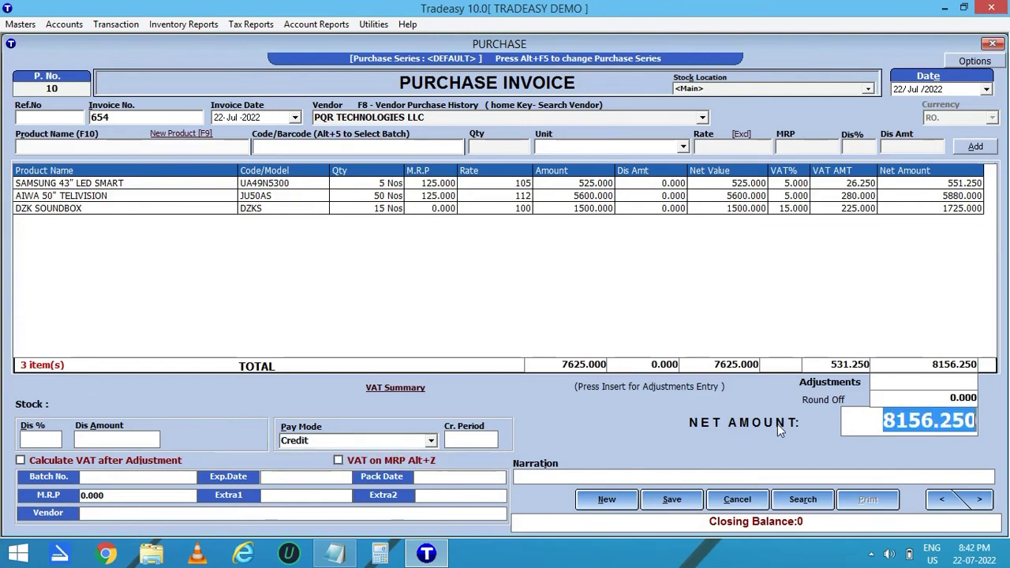
left_click(670, 500)
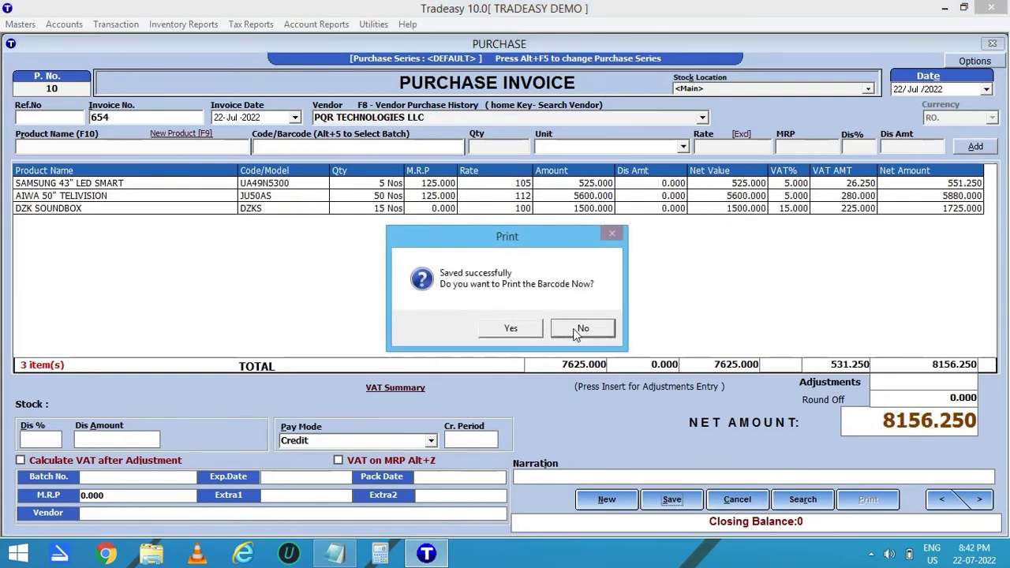
left_click(577, 331)
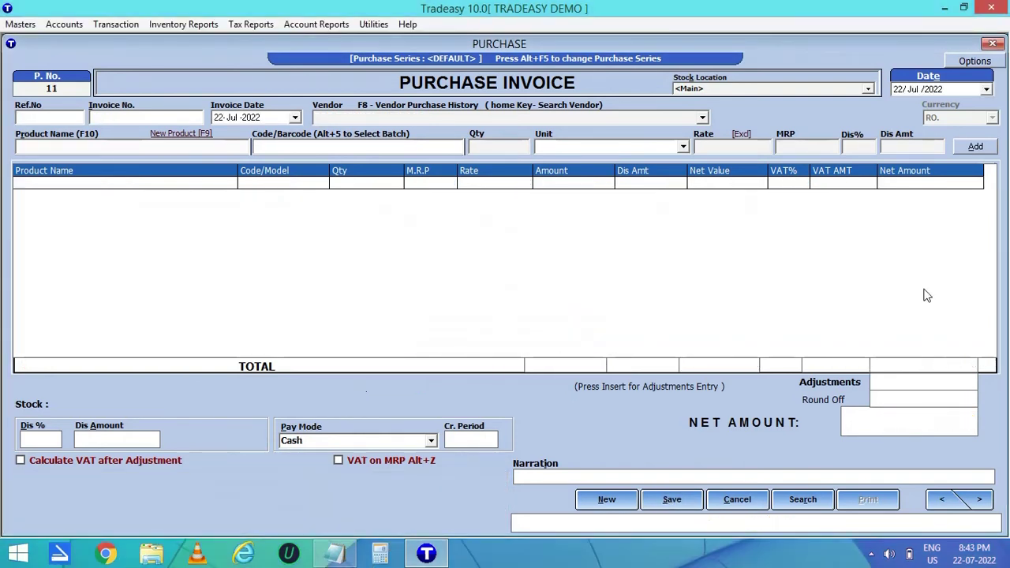
left_click(944, 502)
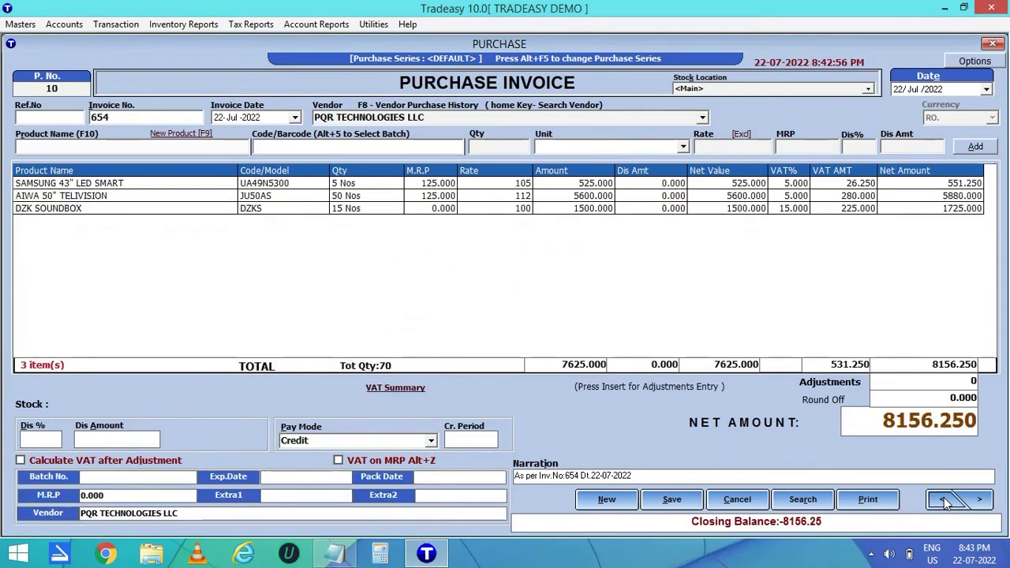
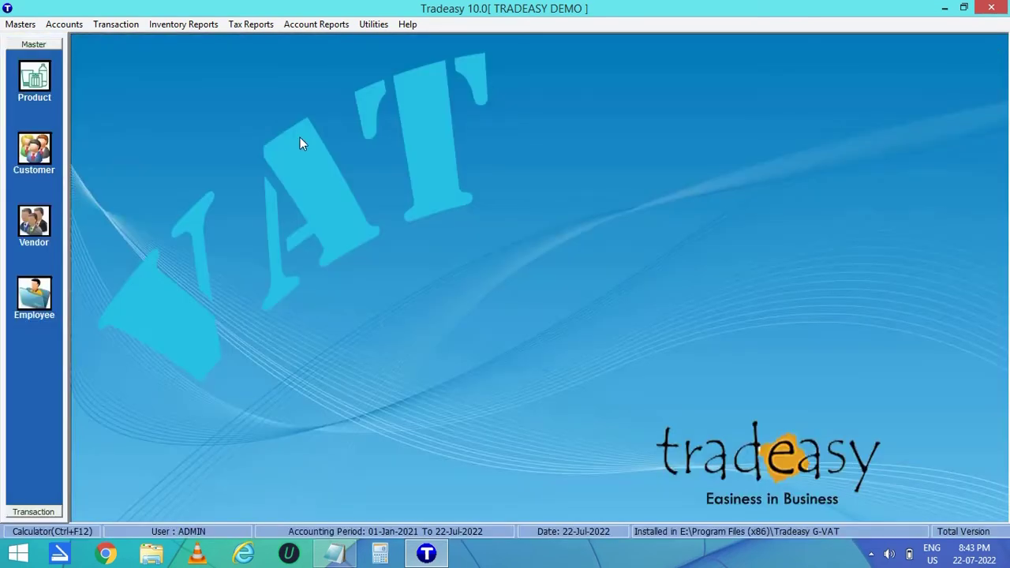
Start a new sales invoice and accept the suggested customer and salesman.
left_click(123, 25)
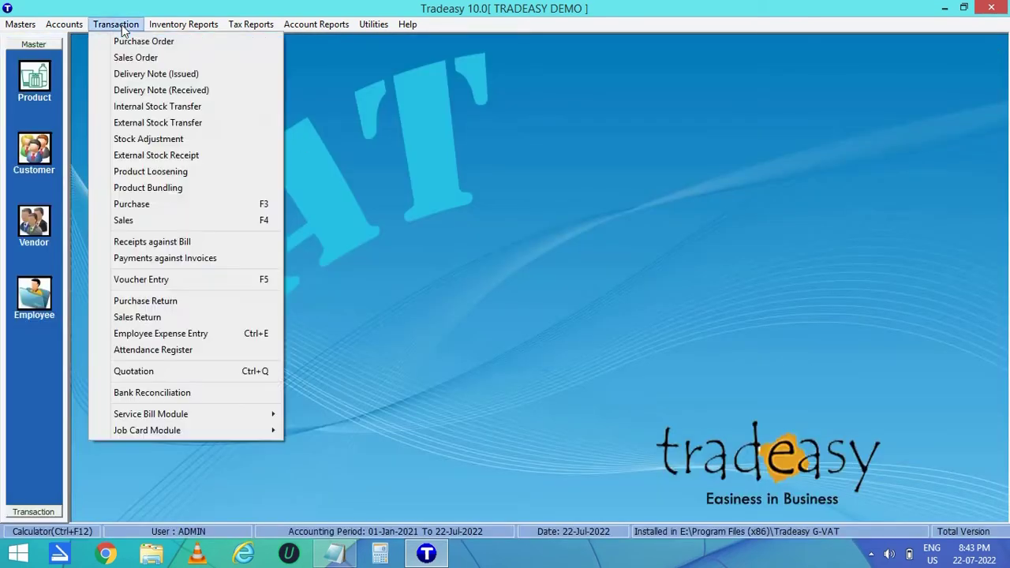
left_click(138, 221)
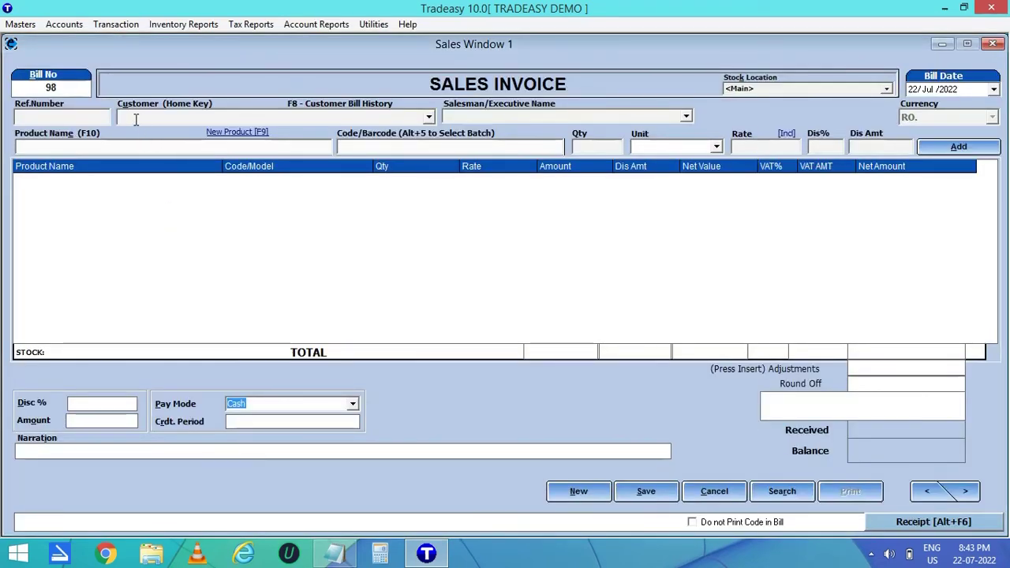
type("ABC")
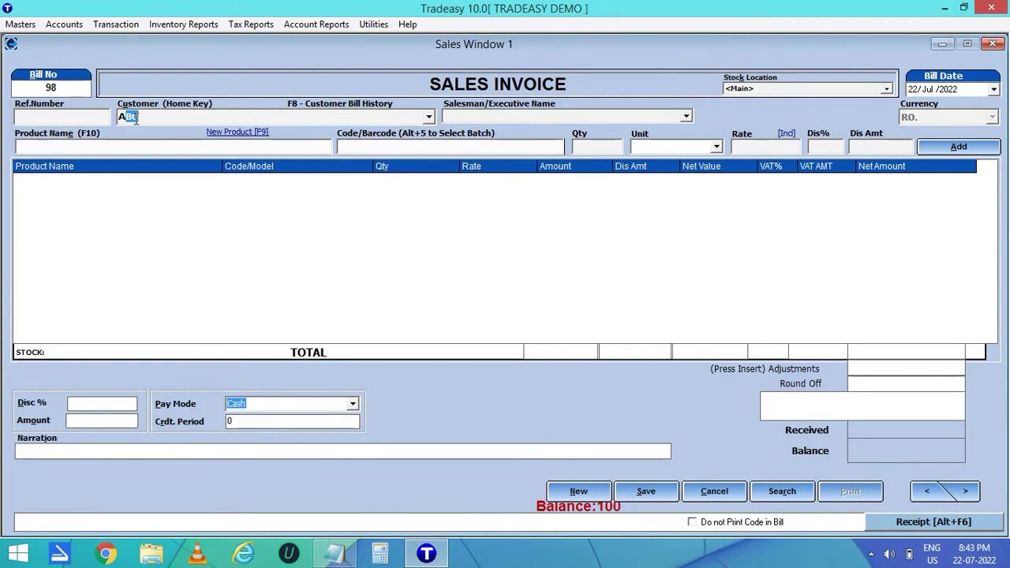
key("Return")
key("Return")
type("SYSKA POWERBANK 1000W")
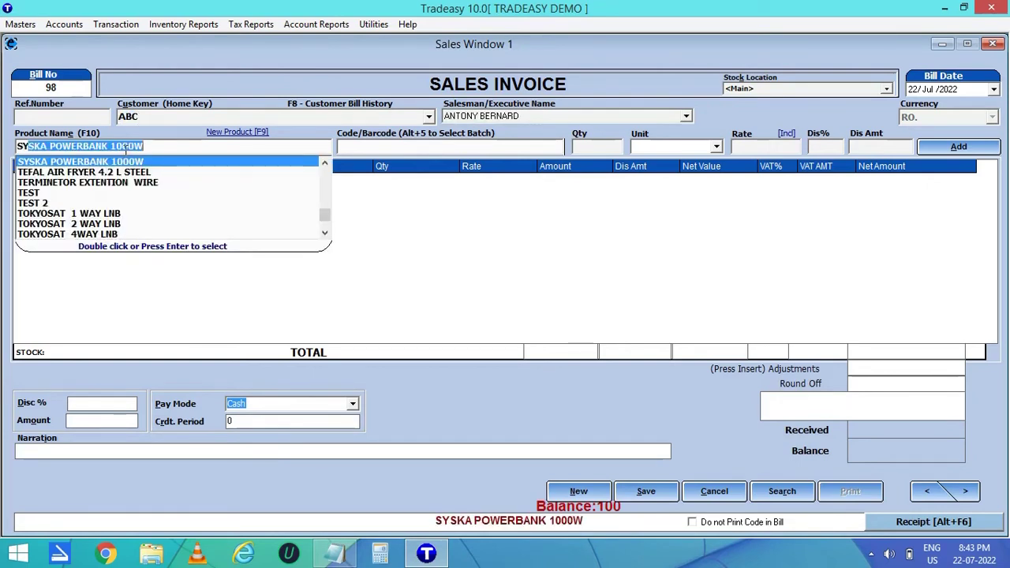
key("Return")
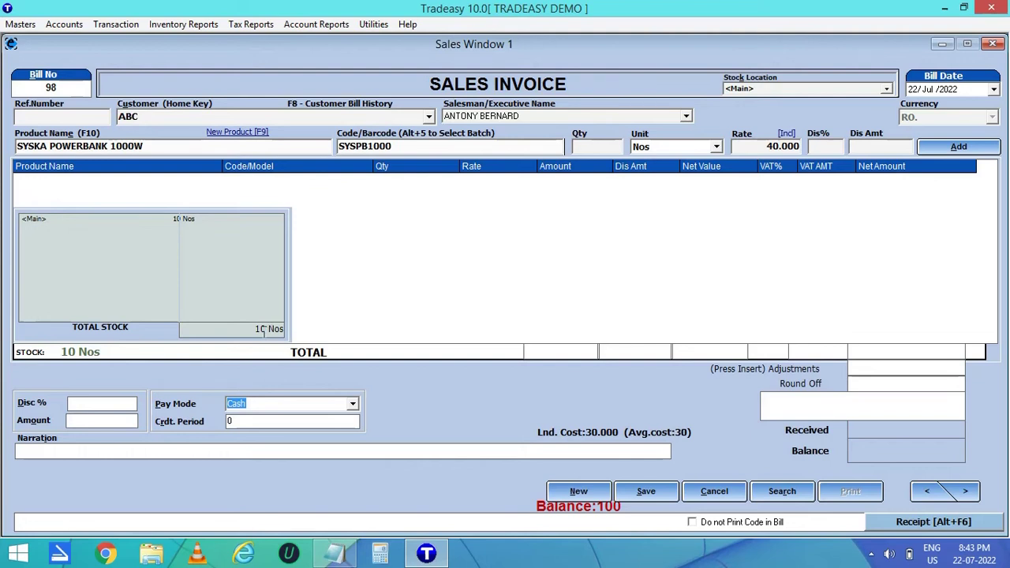
type("5")
key("Return")
key("Return")
key("Return")
key("Return")
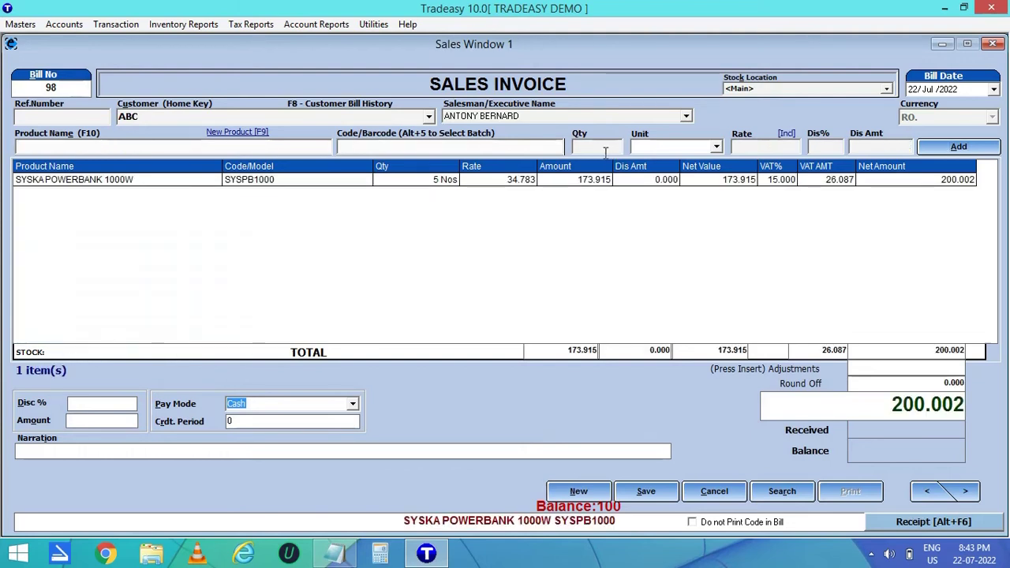
left_click(357, 146)
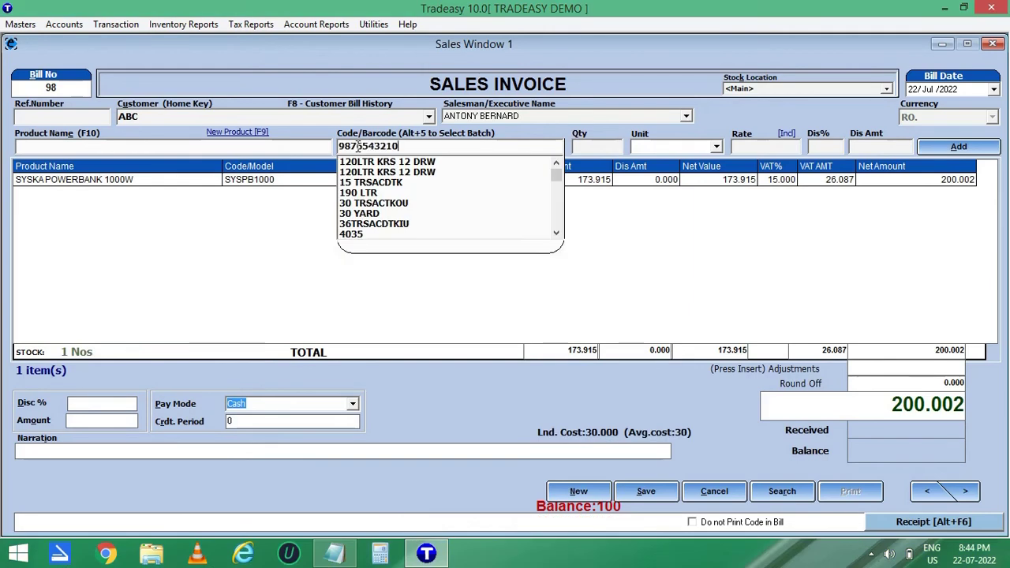
key("Return")
key("Return")
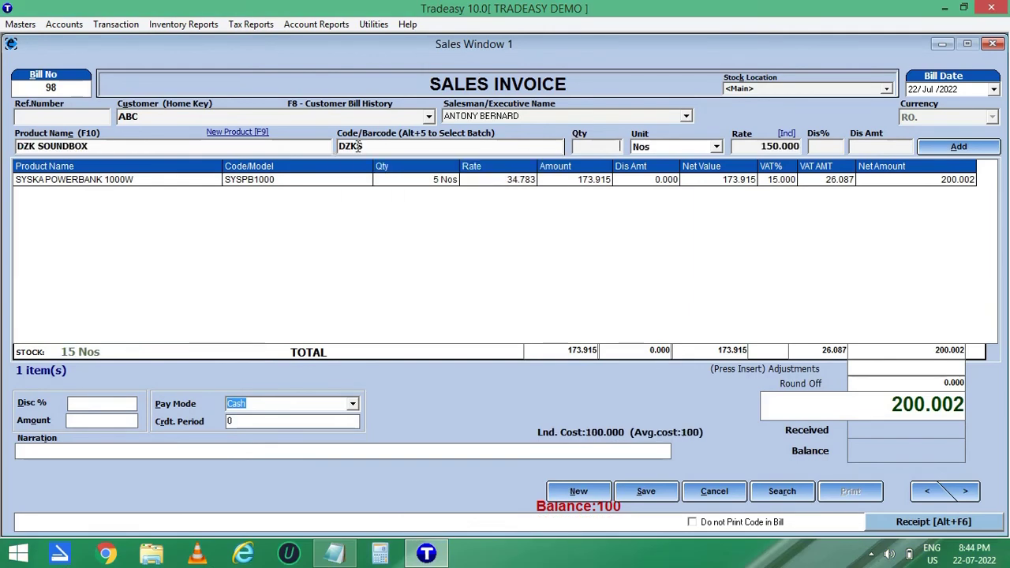
key("Return")
key("Return")
key("Return")
key("Return")
key("Return")
key("Return")
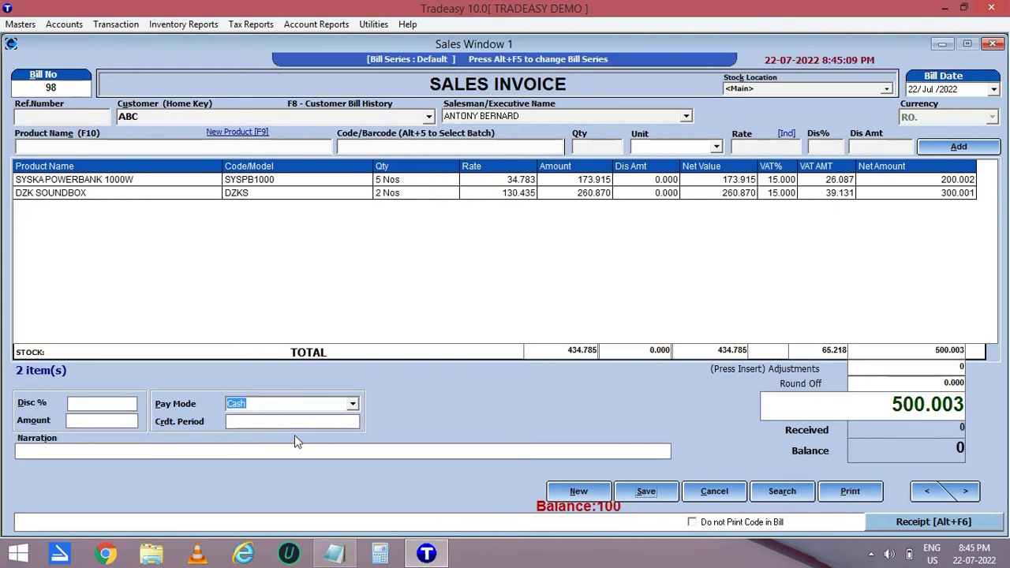
Set the invoice's pay mode to Credit and save it.
left_click(355, 403)
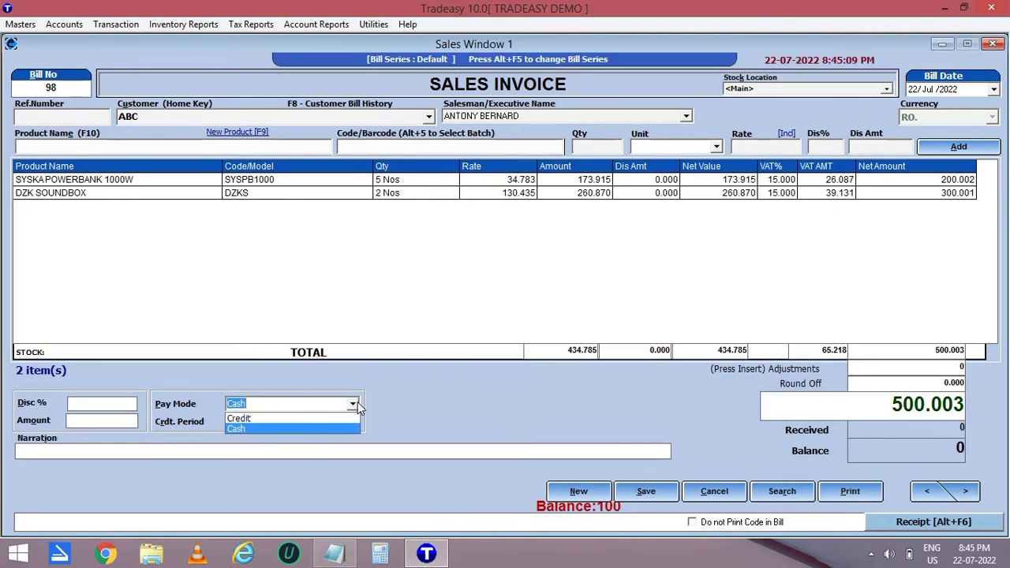
left_click(306, 419)
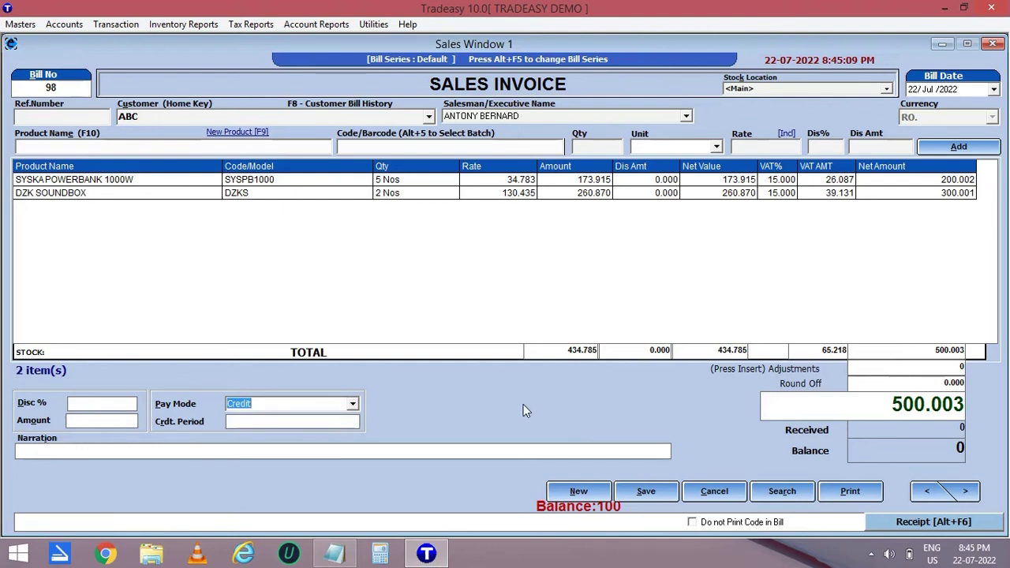
left_click(654, 491)
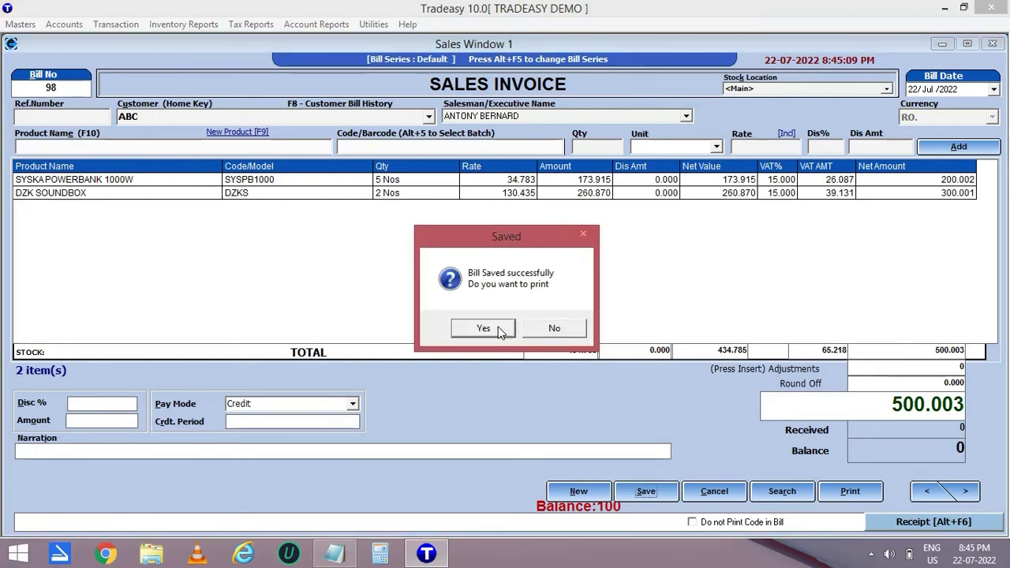
Preview the saved bill's printout, then close the preview and the sales invoice window.
left_click(483, 328)
scroll(1000, 268, "down", 5)
left_click_drag(1007, 270, 979, 105)
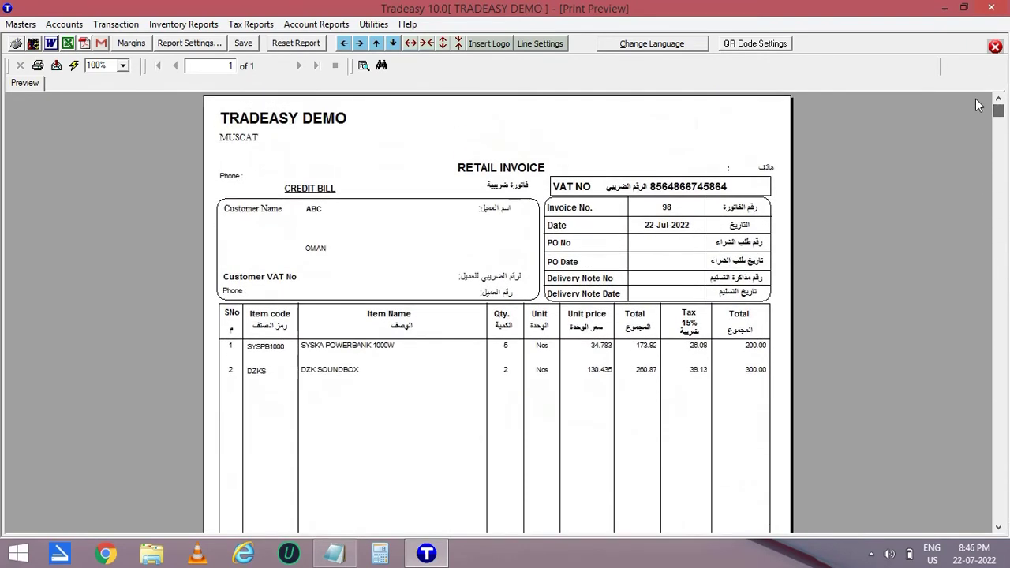
left_click(995, 49)
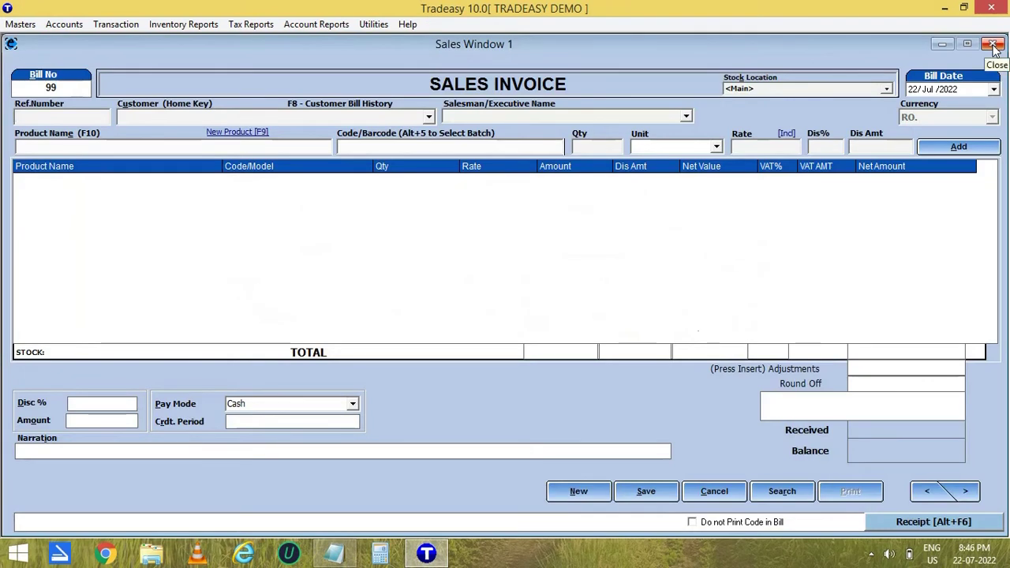
left_click(993, 44)
left_click(124, 26)
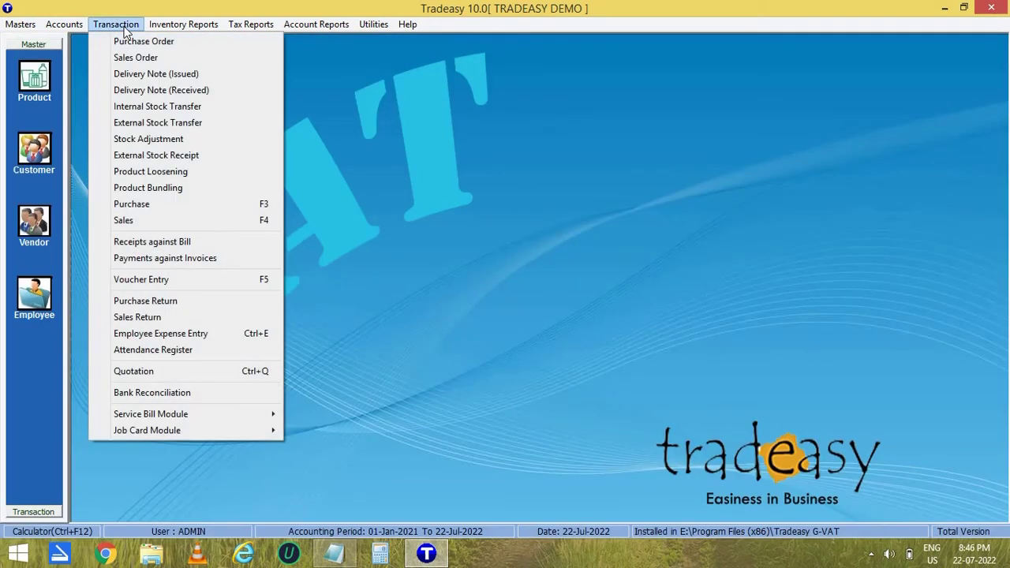
left_click(193, 44)
left_click(652, 72)
left_click(652, 73)
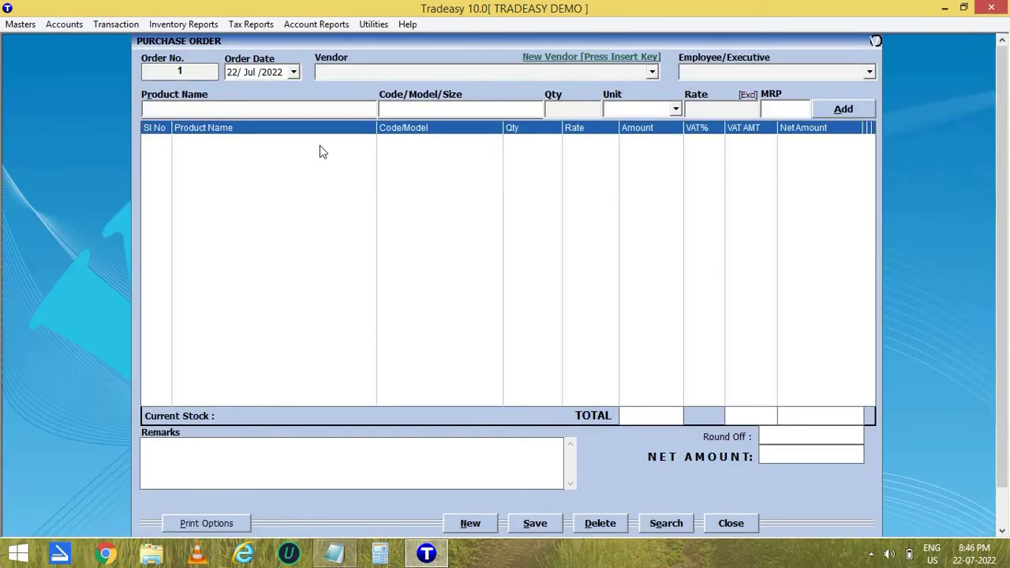
key("Escape")
left_click(122, 24)
left_click(133, 60)
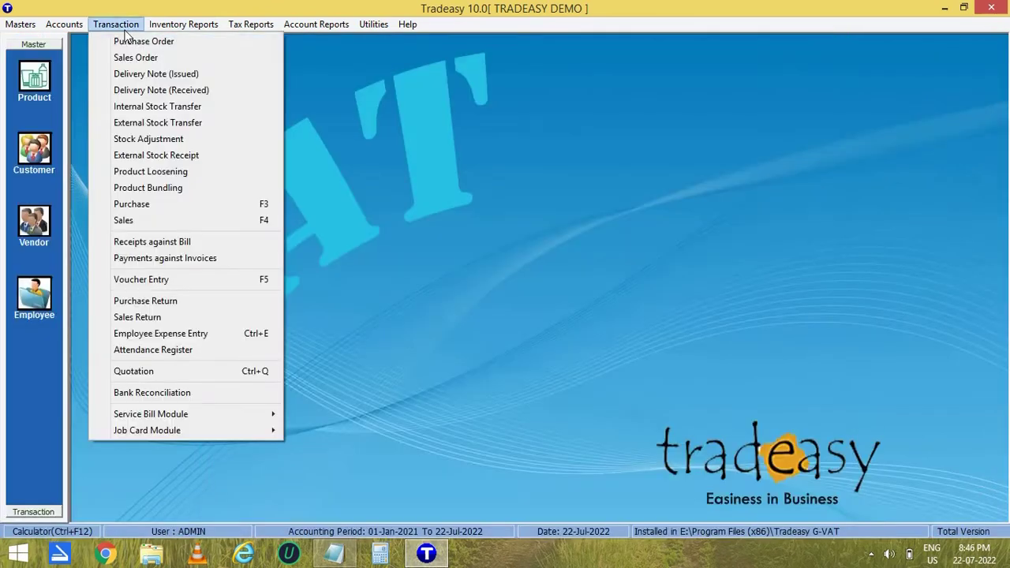
key("Escape")
left_click(116, 24)
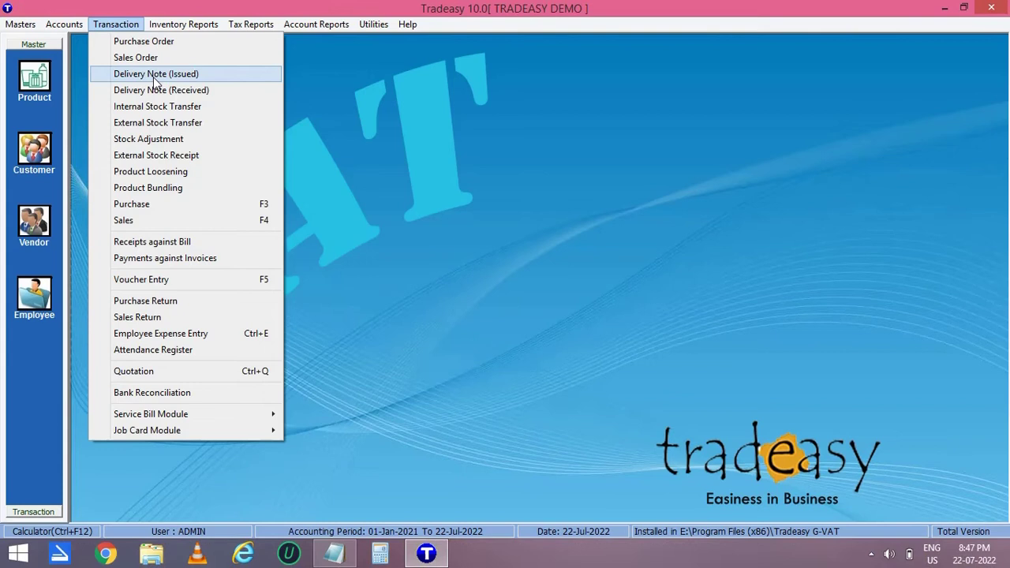
left_click(155, 75)
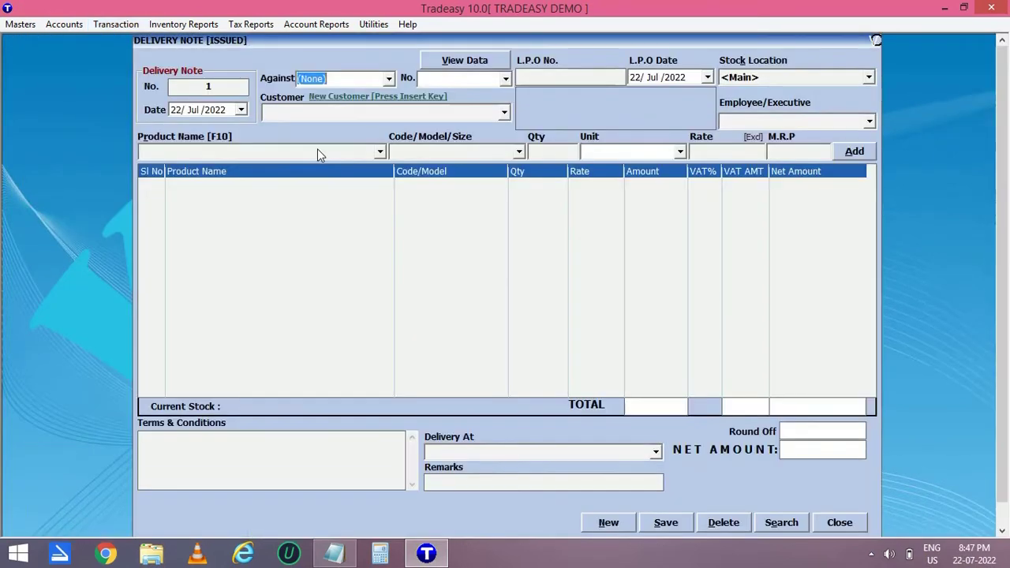
left_click(389, 79)
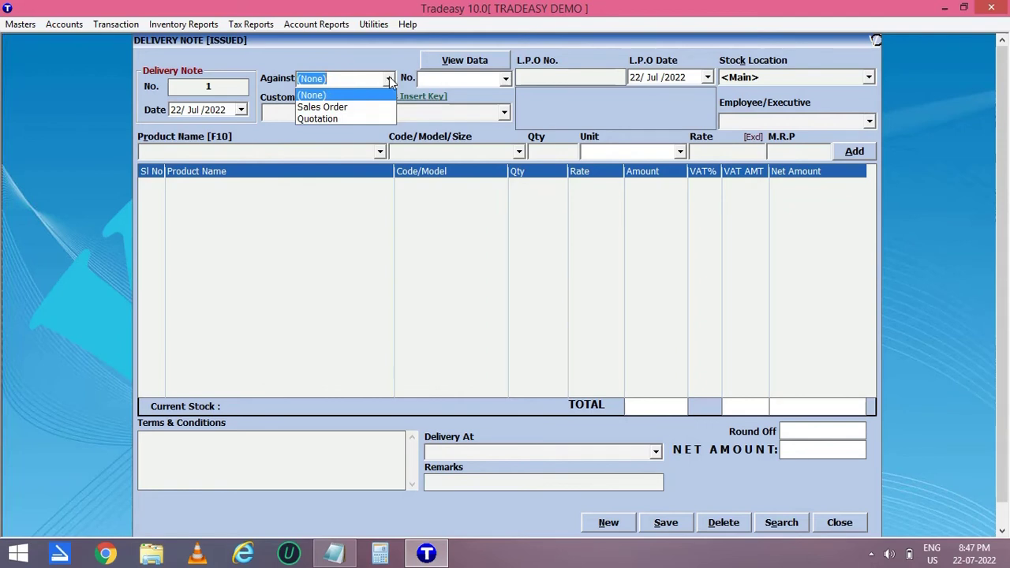
left_click(389, 80)
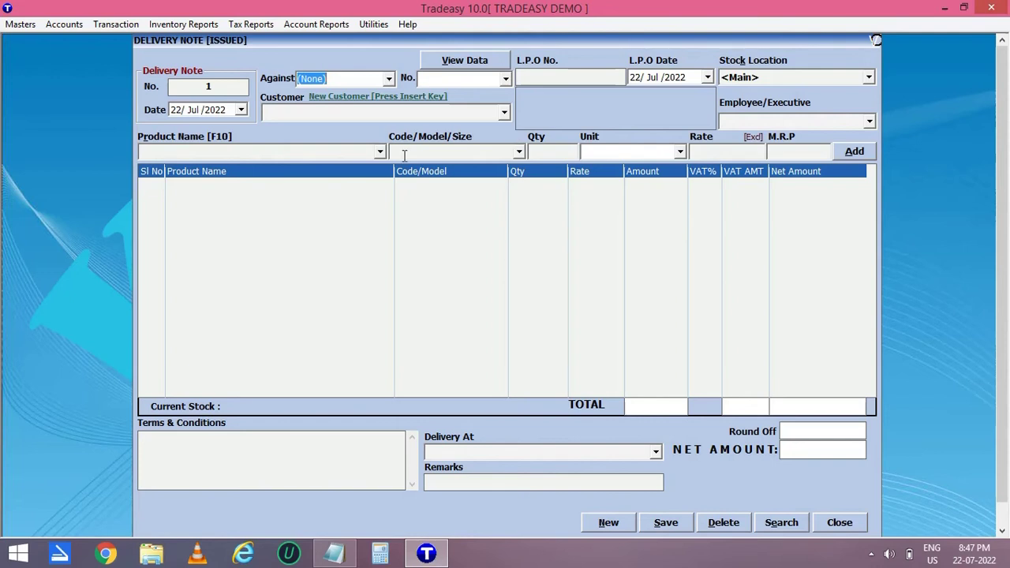
left_click(837, 525)
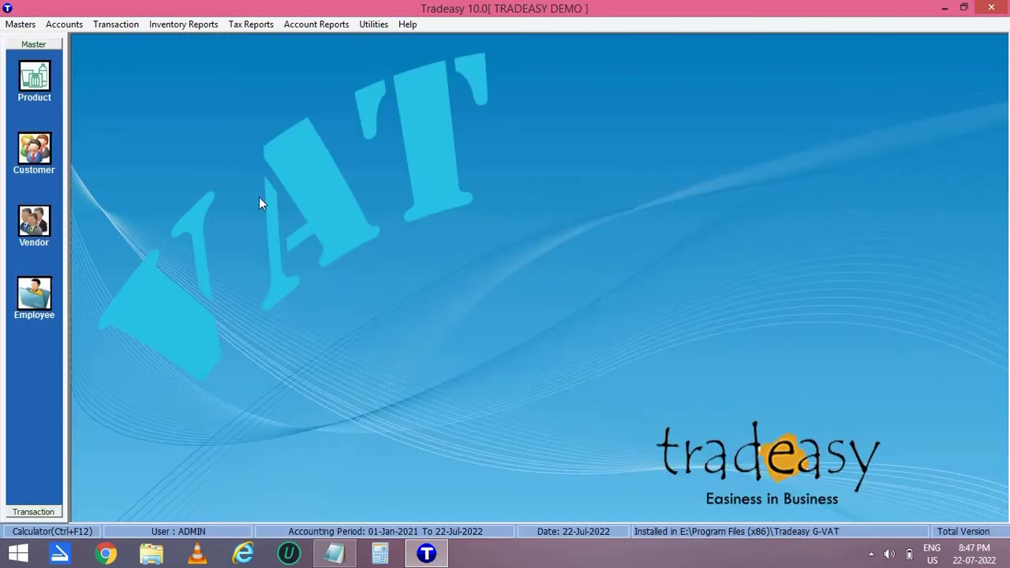
left_click(105, 25)
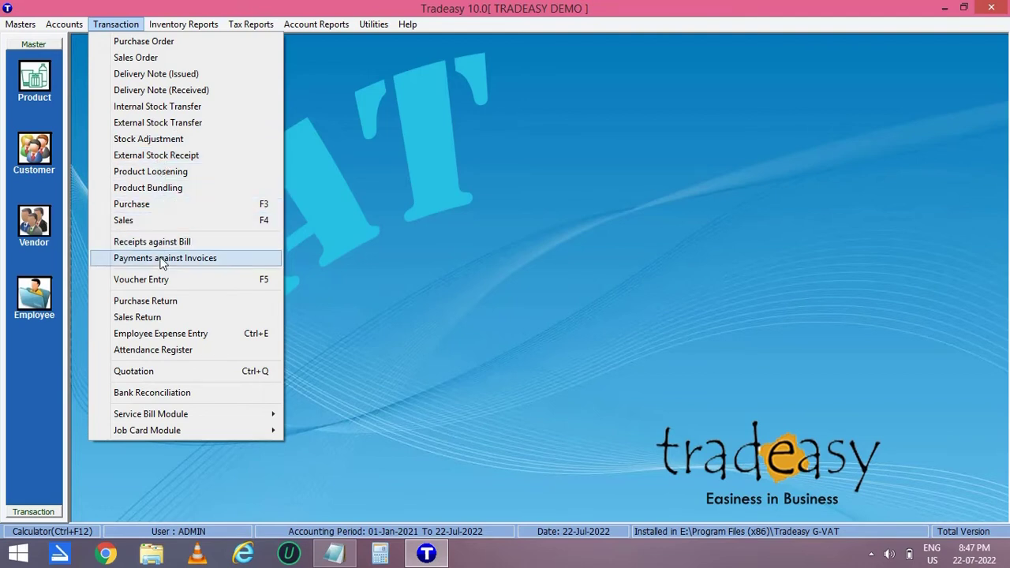
left_click(173, 373)
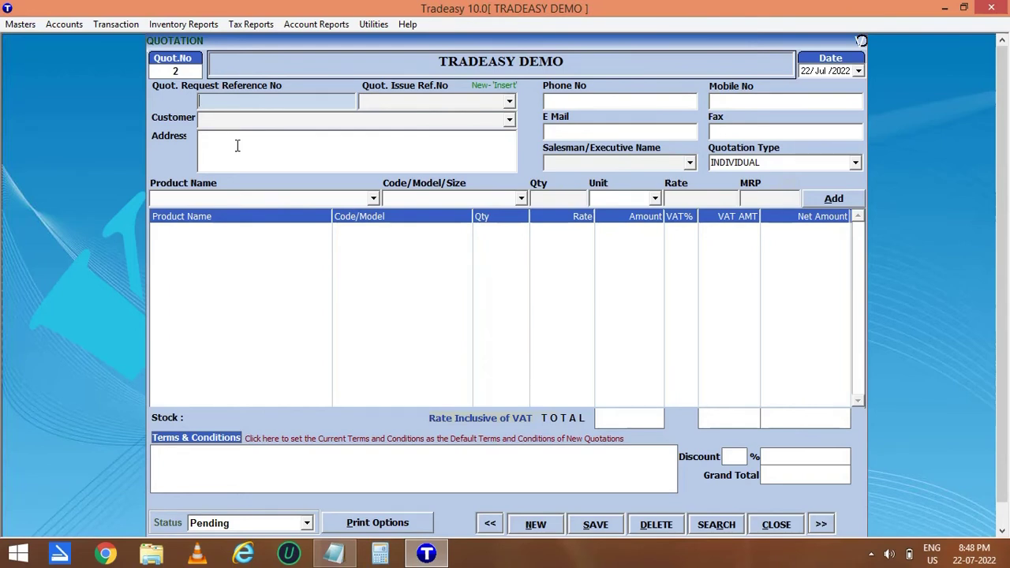
left_click(778, 525)
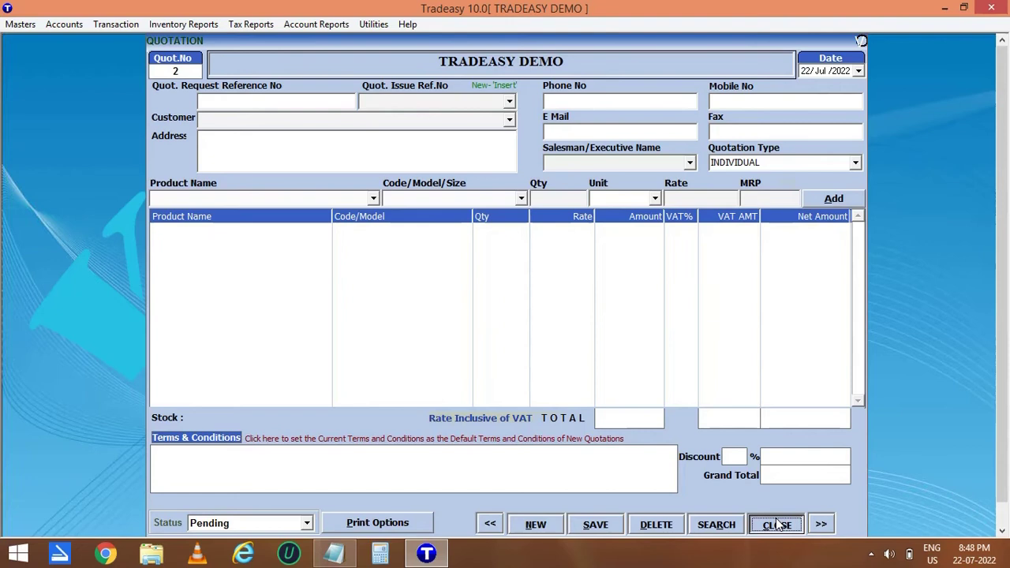
left_click(778, 525)
left_click(485, 329)
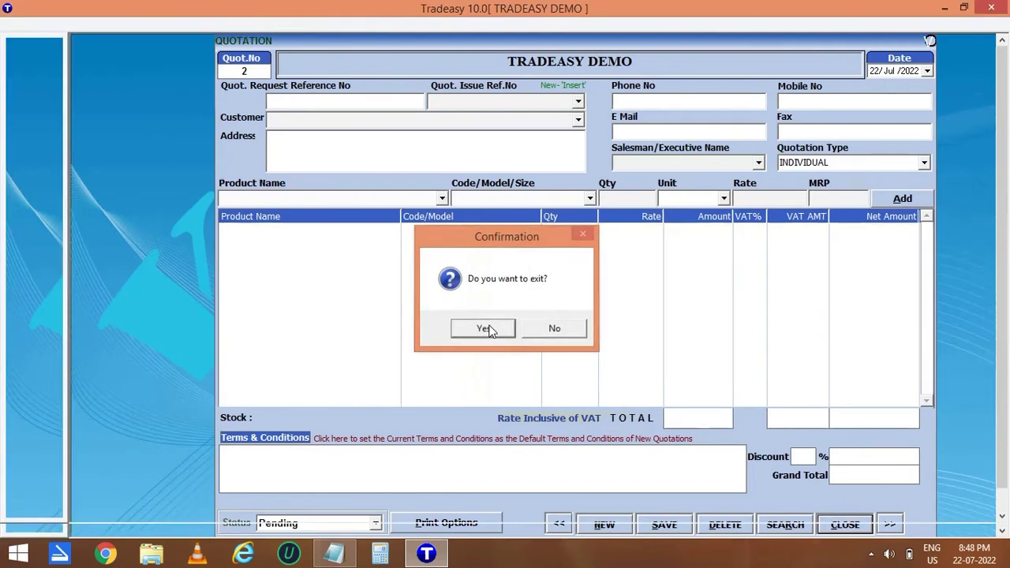
left_click(116, 23)
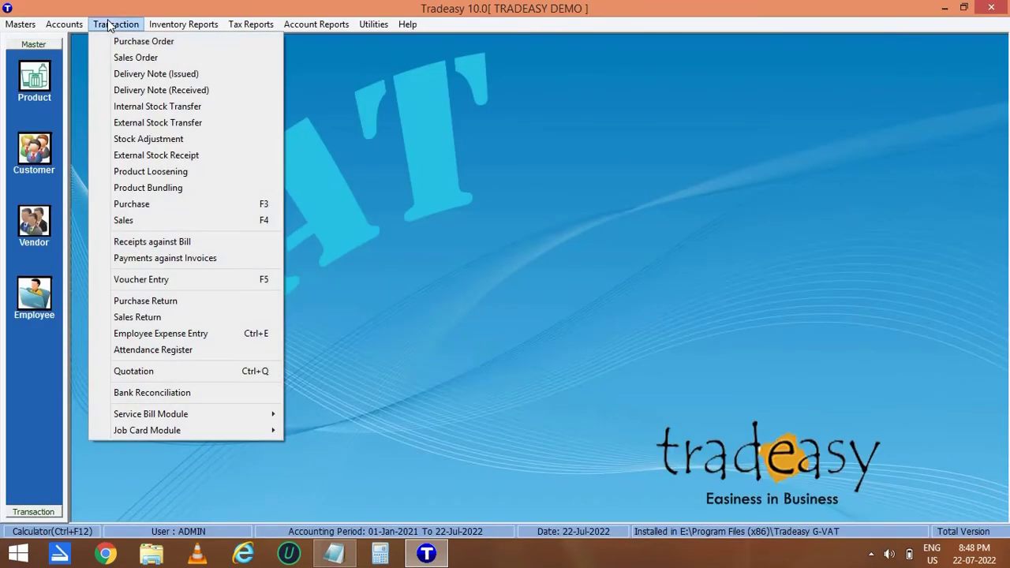
left_click(162, 301)
left_click(248, 105)
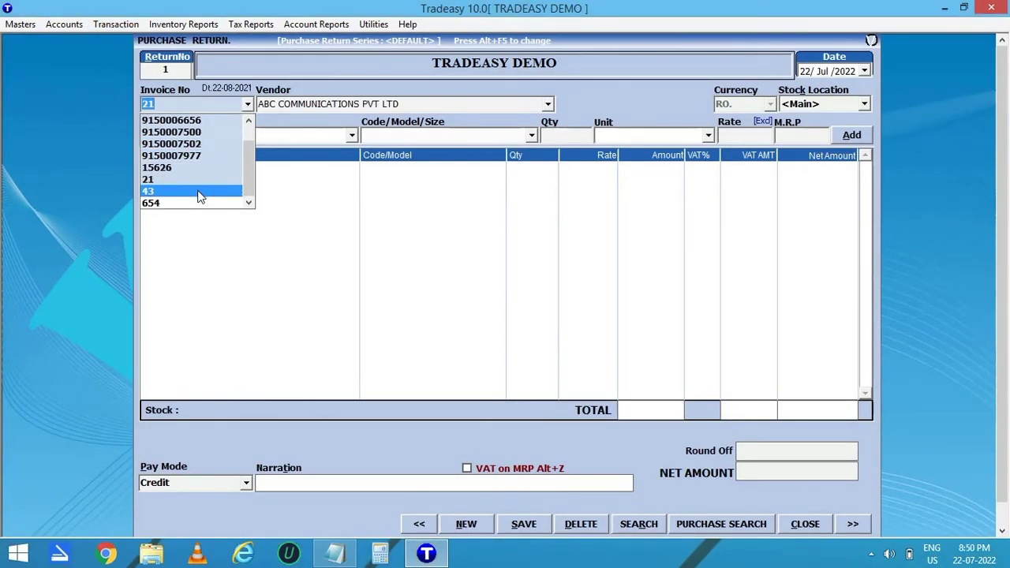
left_click(199, 191)
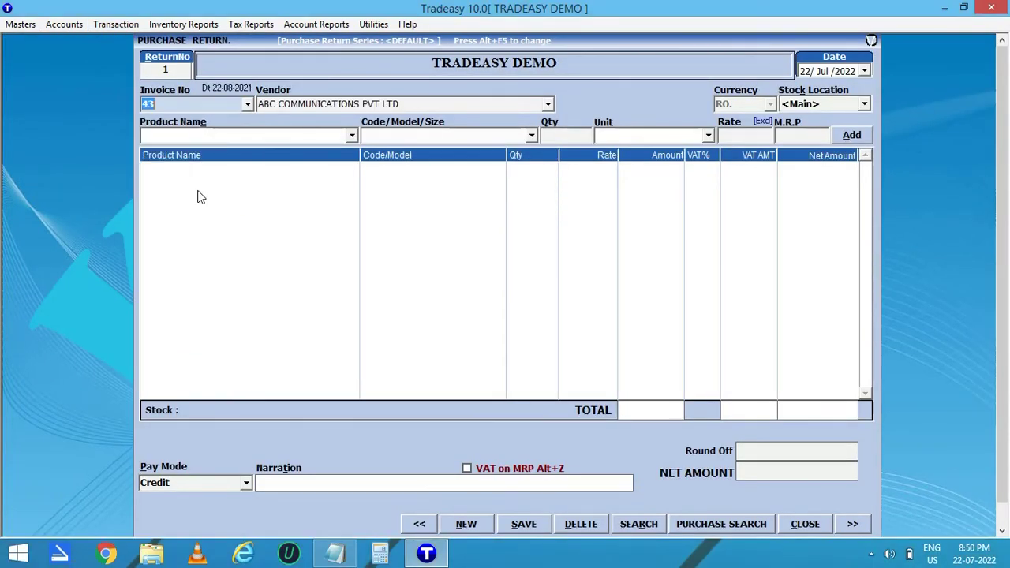
key("Return")
left_click(352, 137)
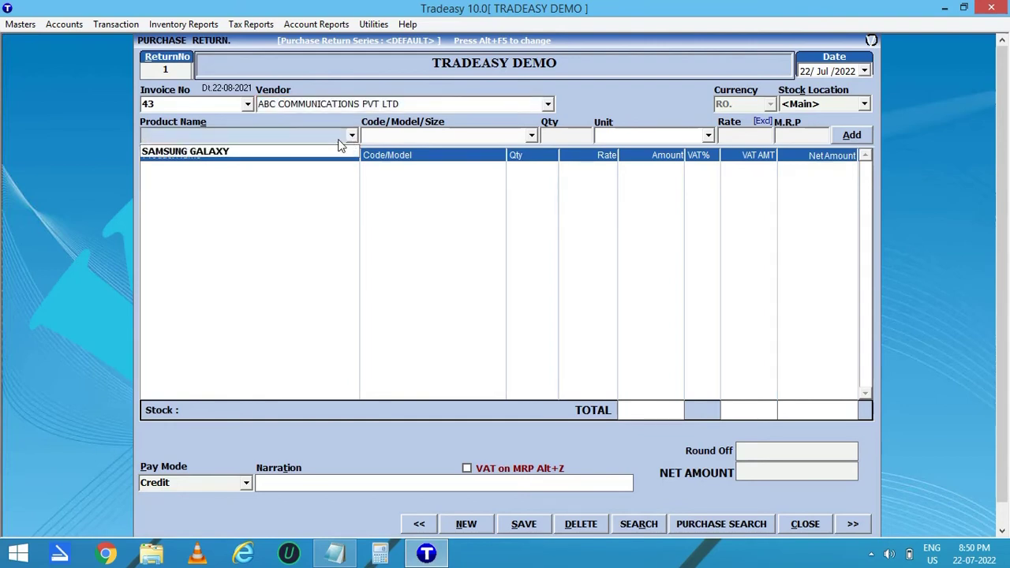
left_click(341, 141)
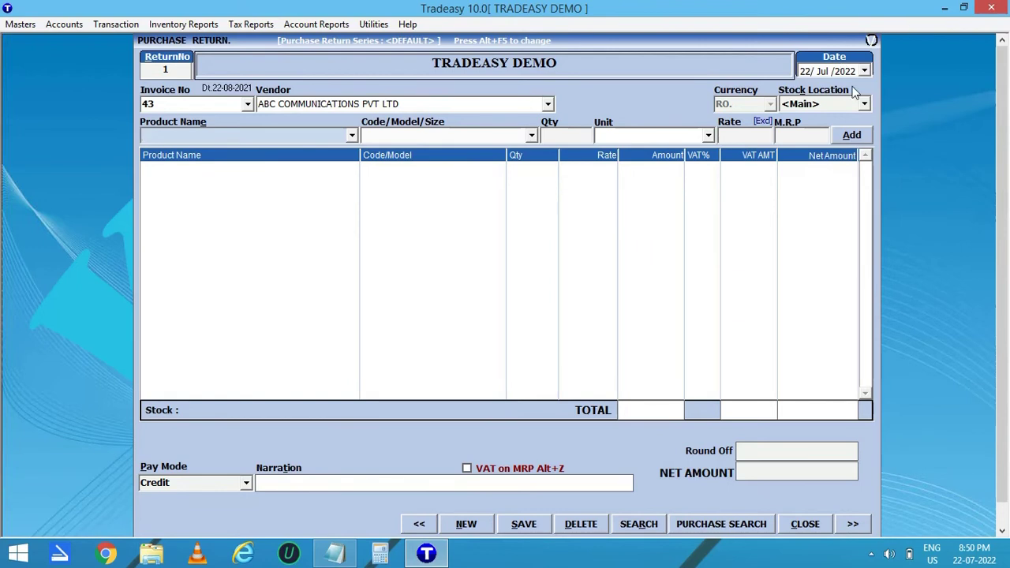
left_click(805, 524)
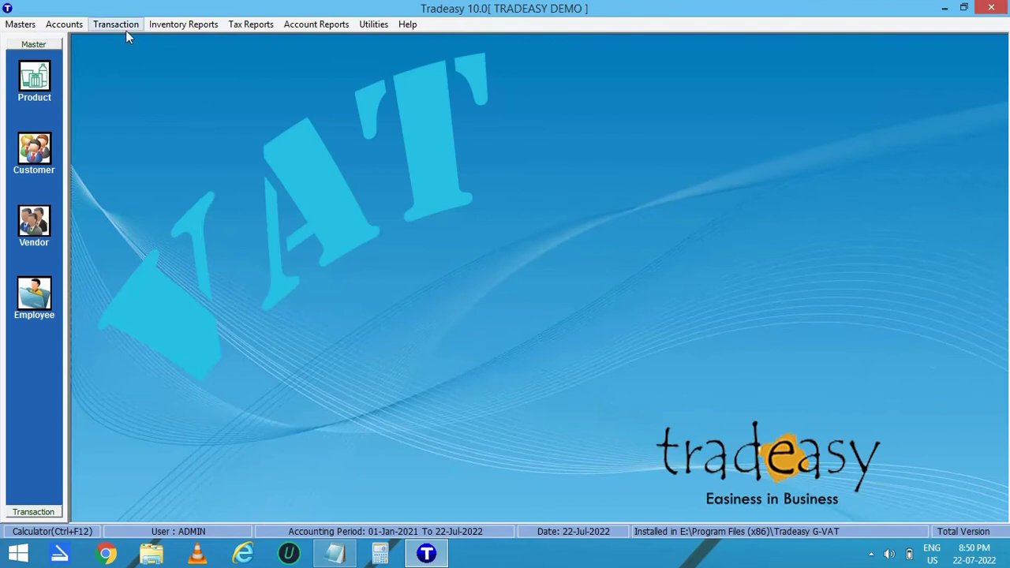
Start a new sales return against bill 3 and accept its customer.
left_click(120, 26)
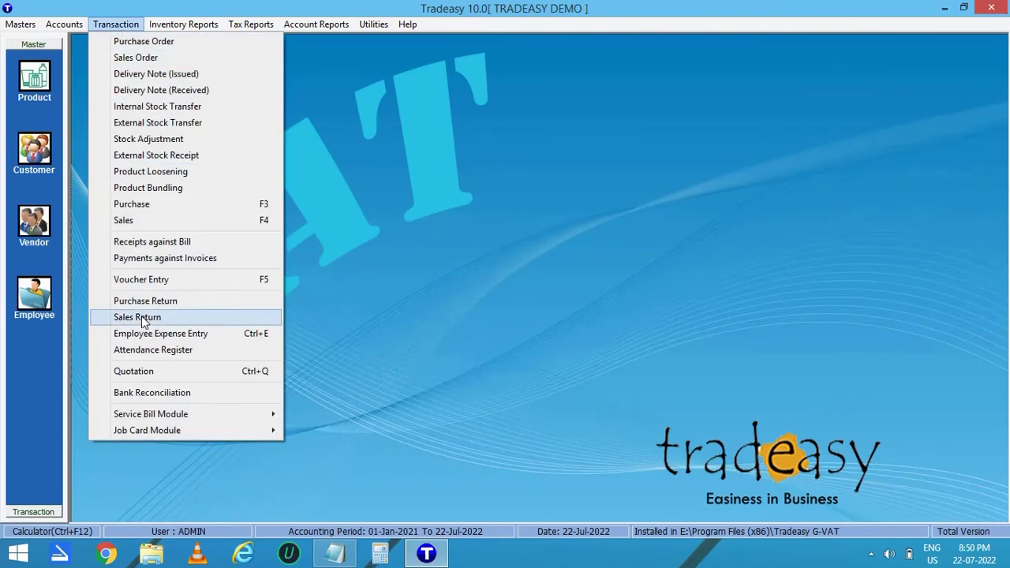
left_click(145, 320)
type("3")
key("Return")
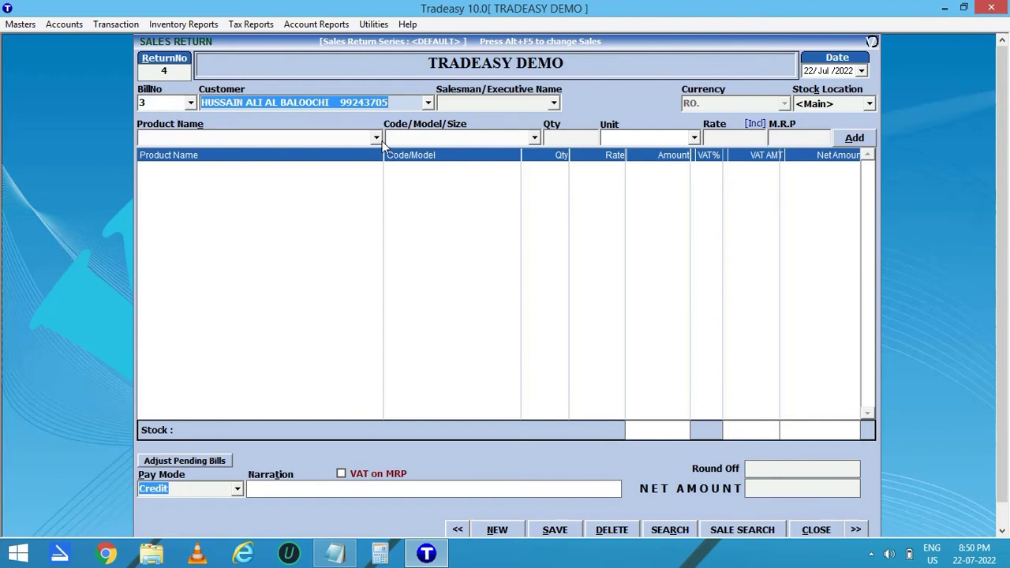
key("Return")
Add one DAYTEK WASHING MACHINE SEMI AUTO 18 KG to the return.
left_click(361, 156)
left_click(359, 158)
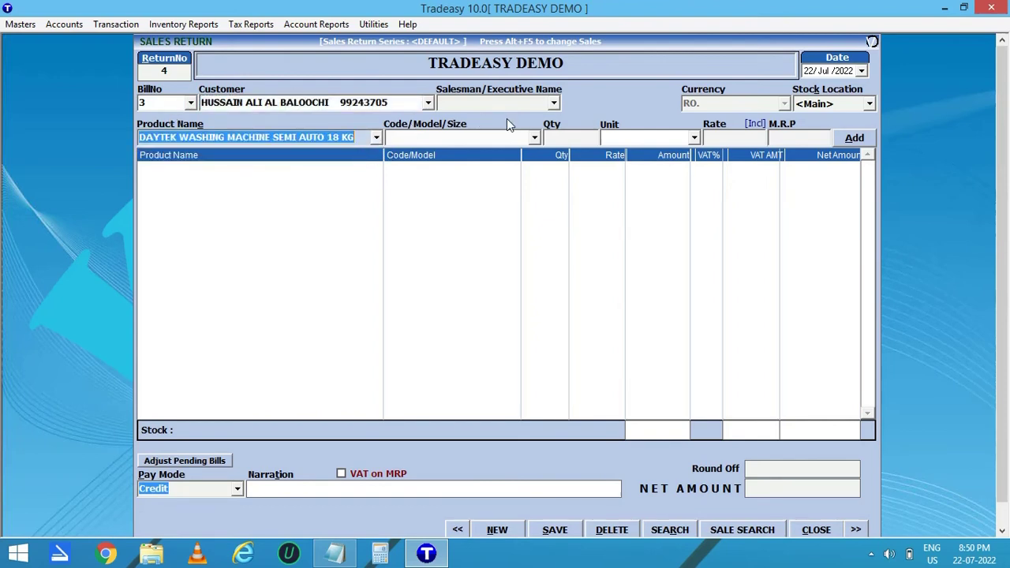
key("Return")
key("Return")
key("Return")
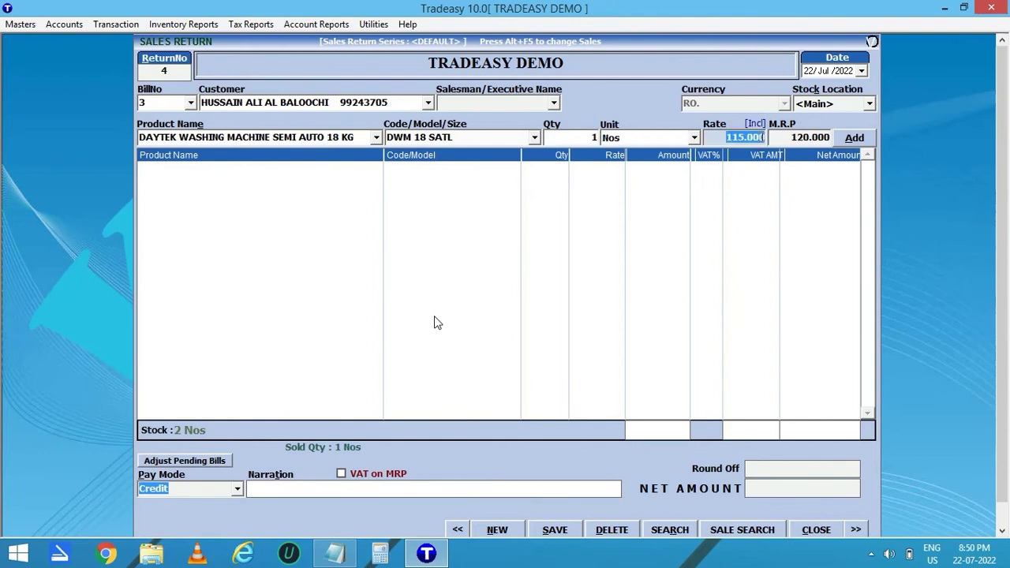
key("Return")
Save the sales return (net 115.000) without printing it.
left_click(555, 529)
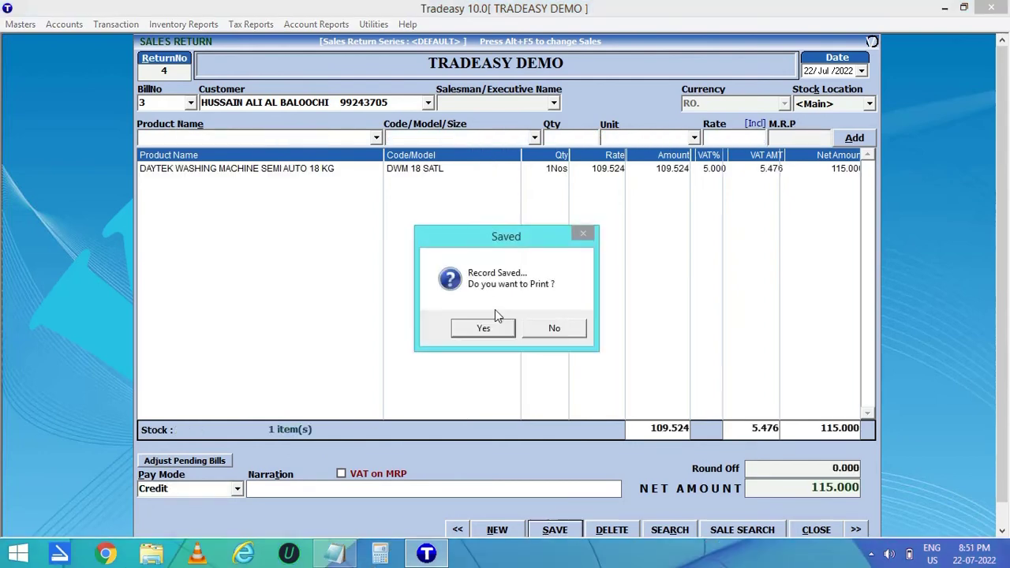
left_click(555, 328)
key("Escape")
left_click(116, 23)
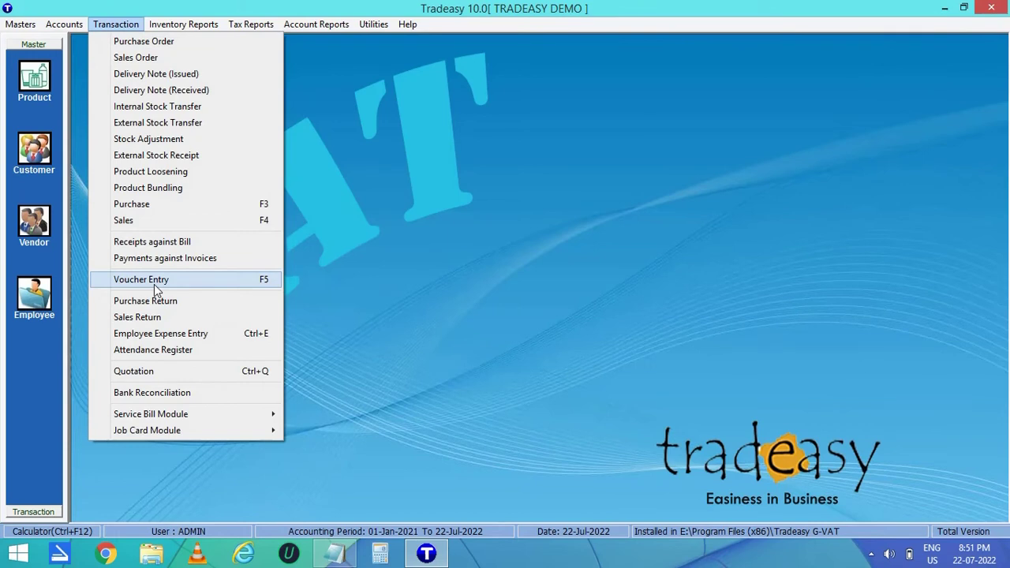
Browse the Payments, Journal, Contra, Debit Note, Credit Note and Receipts vouchers, then open a new Payments voucher.
left_click(153, 284)
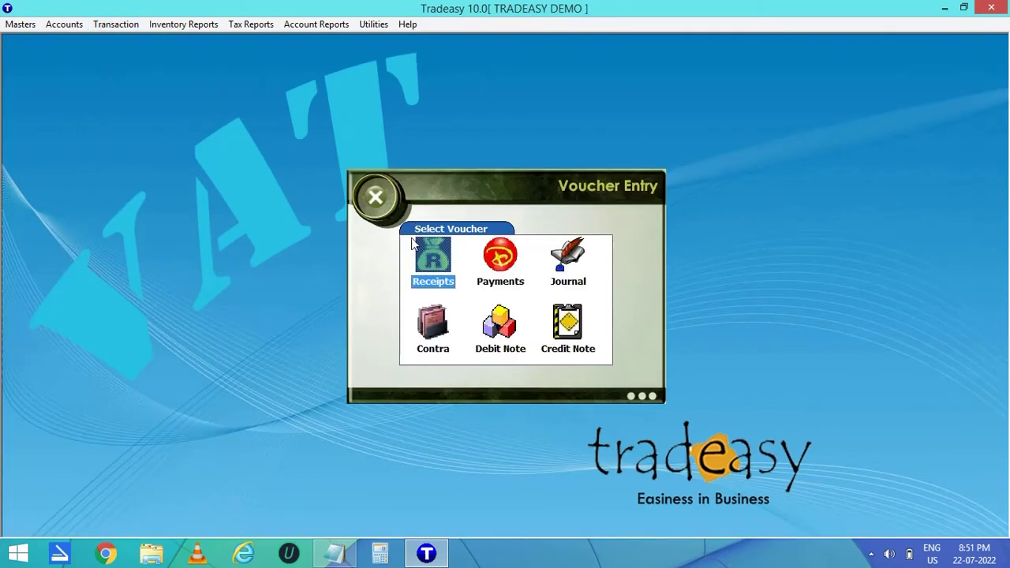
left_click(498, 261)
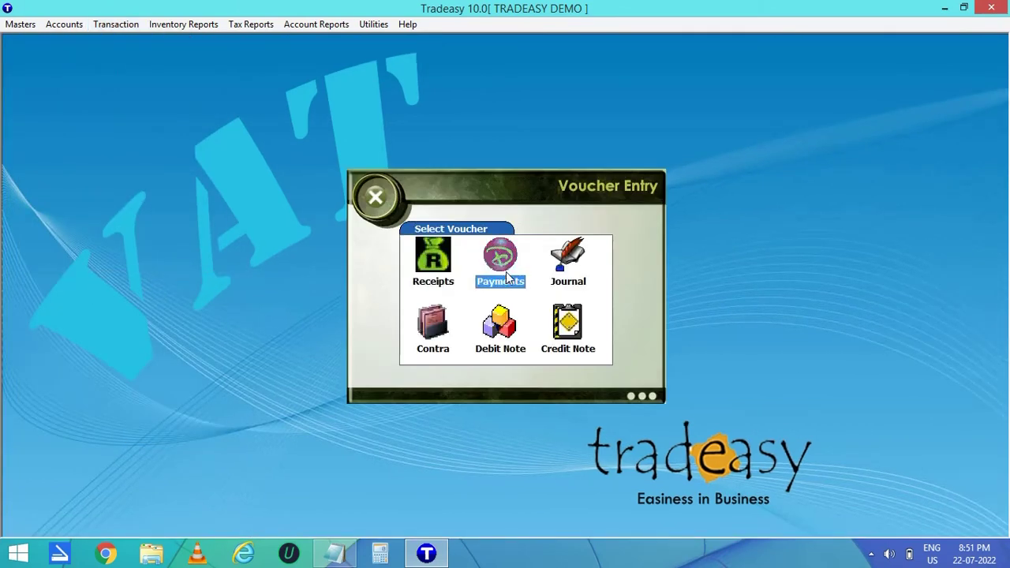
left_click(582, 266)
left_click(434, 321)
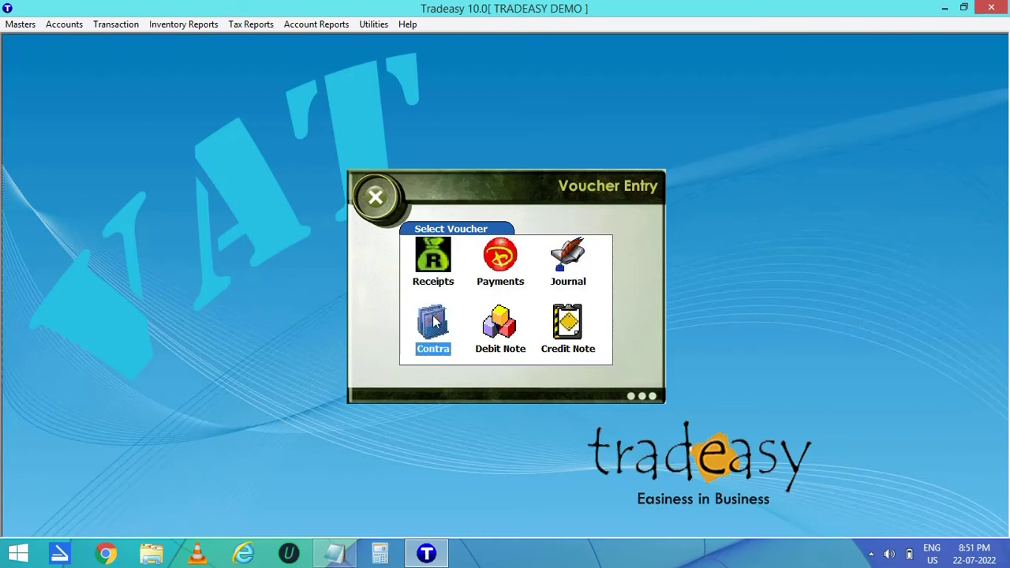
left_click(513, 334)
left_click(578, 338)
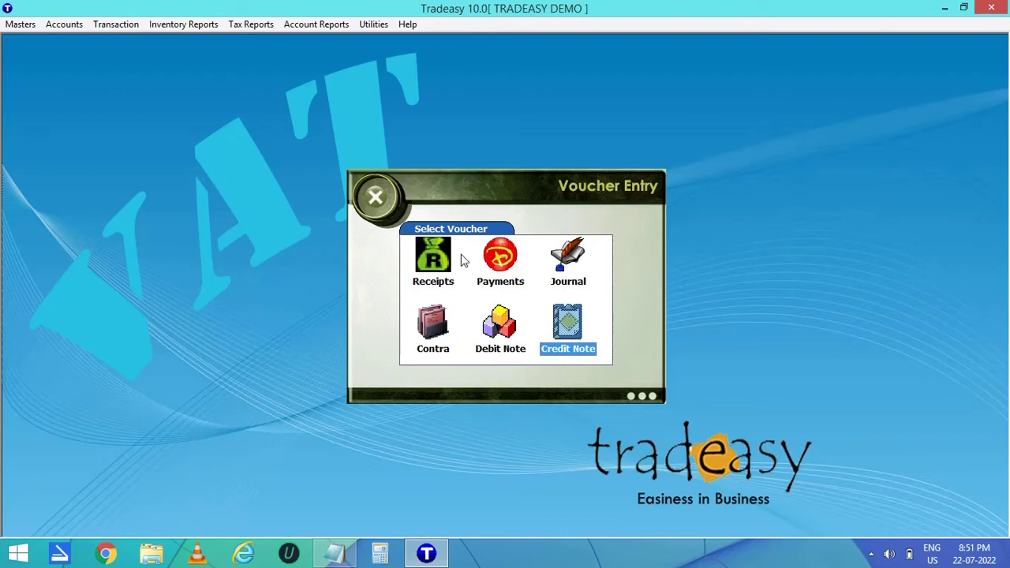
left_click(436, 266)
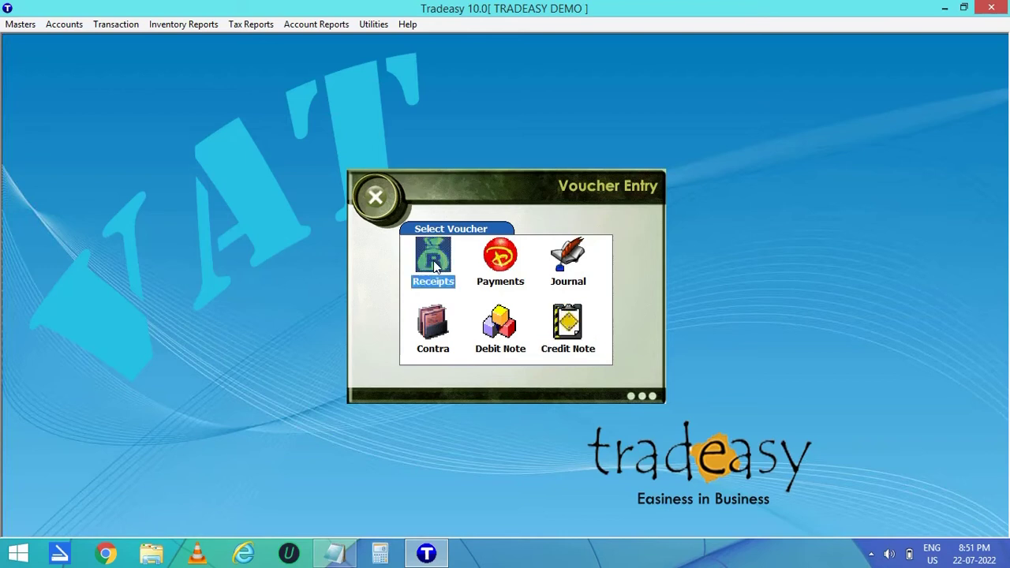
left_click(499, 266)
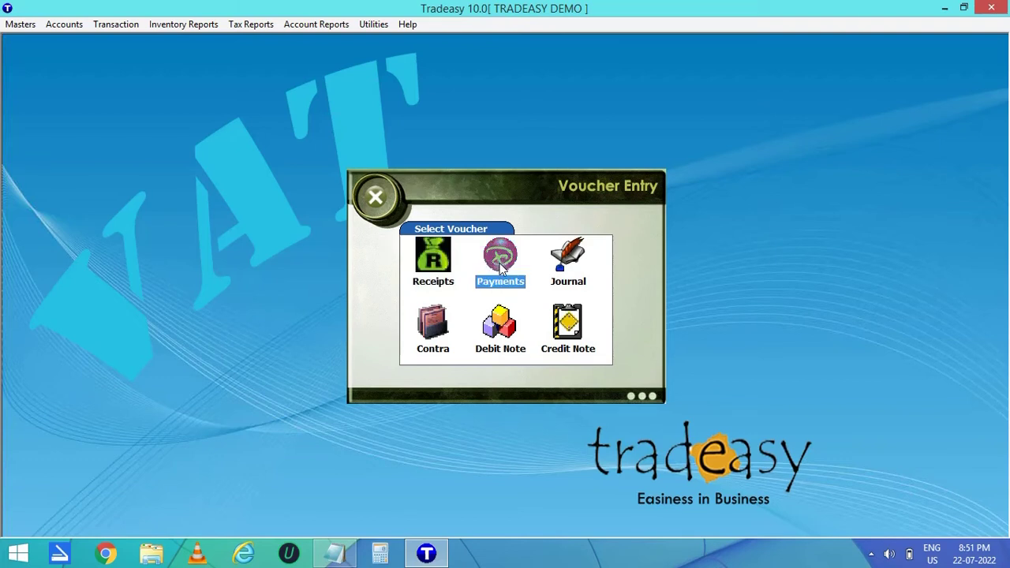
double_click(502, 264)
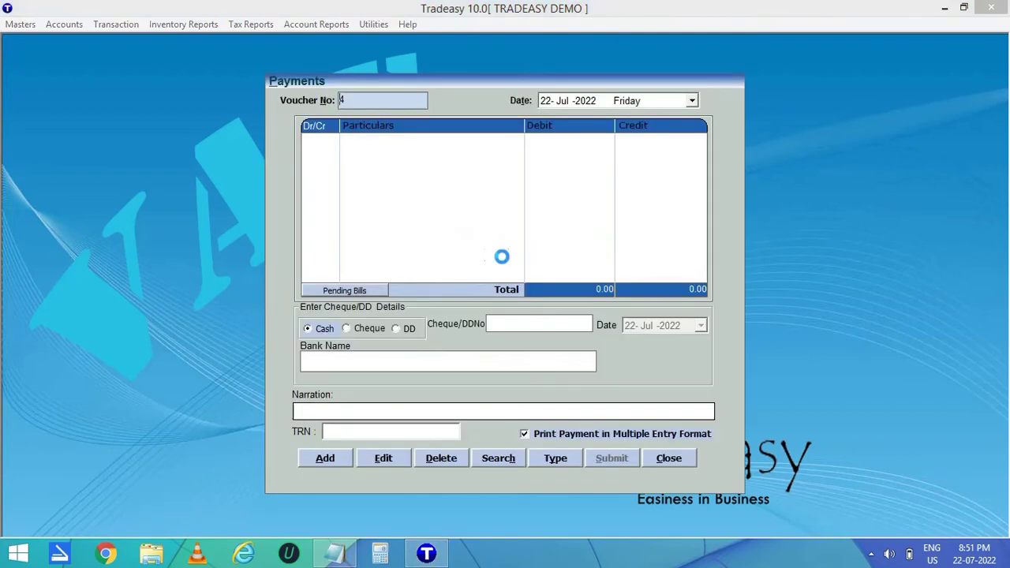
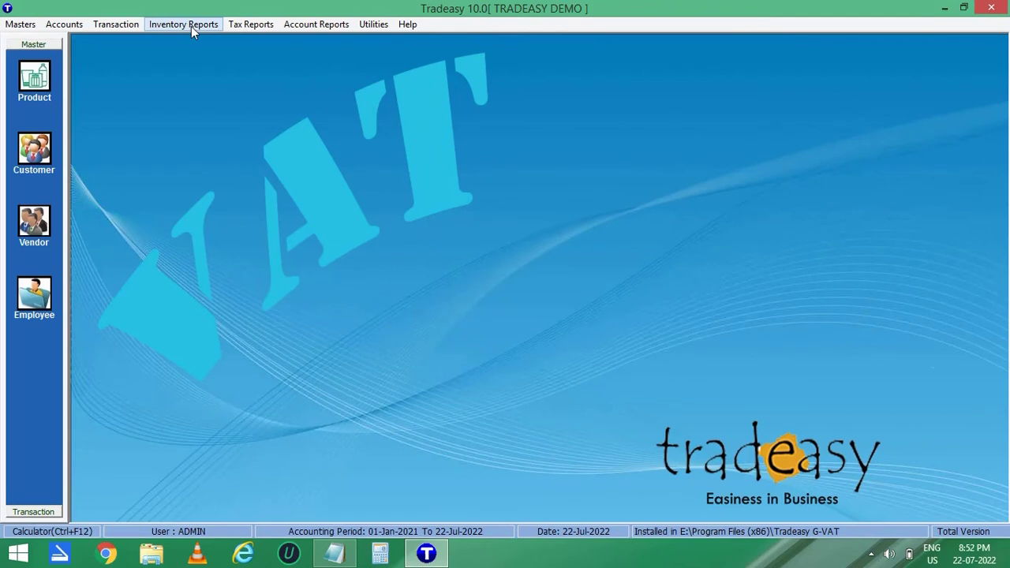
Review the all-transaction summary, checking the Total Sale and Credit Purchase lines.
left_click(190, 25)
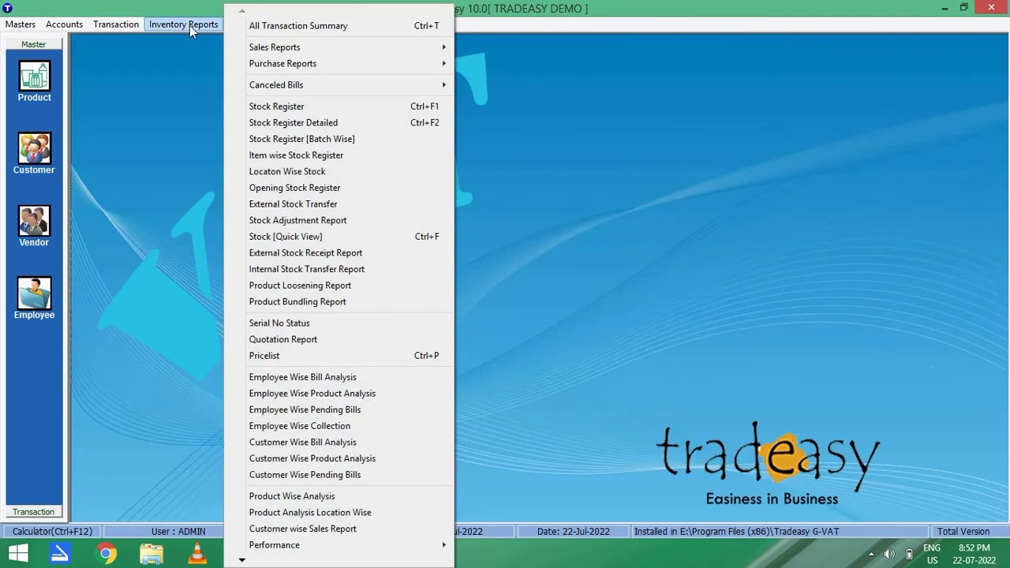
left_click(338, 26)
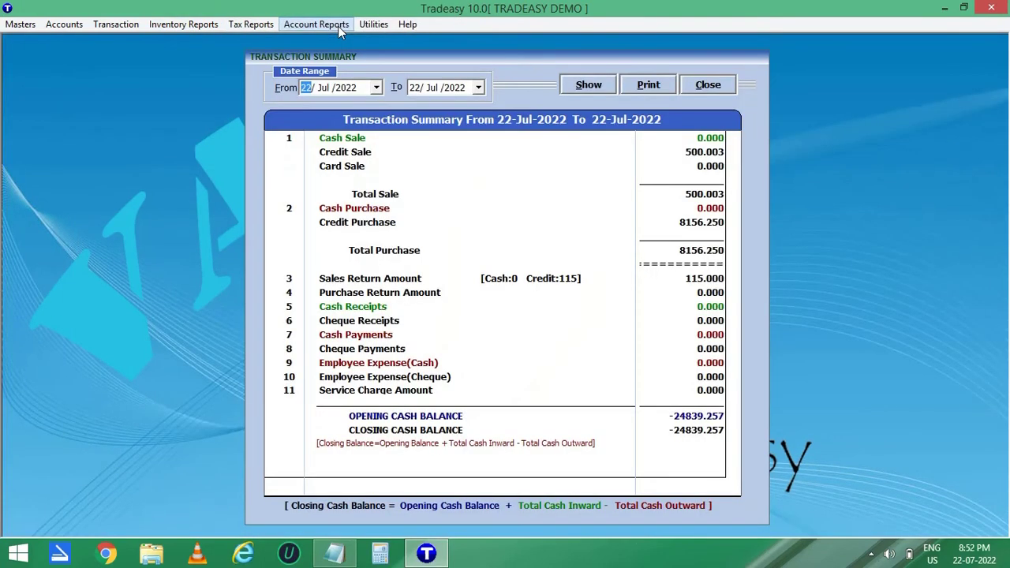
left_click(379, 206)
left_click(374, 199)
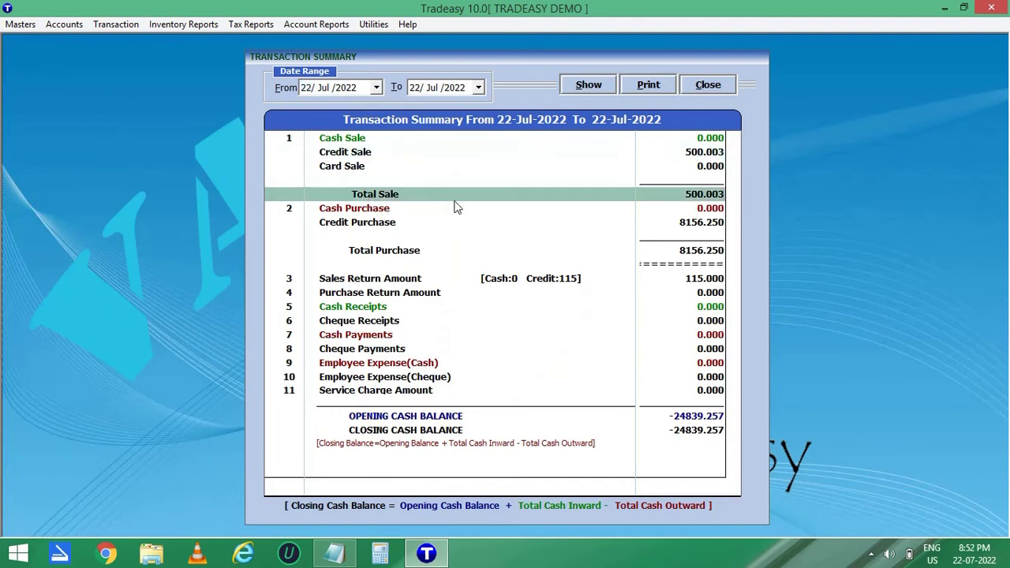
left_click(364, 225)
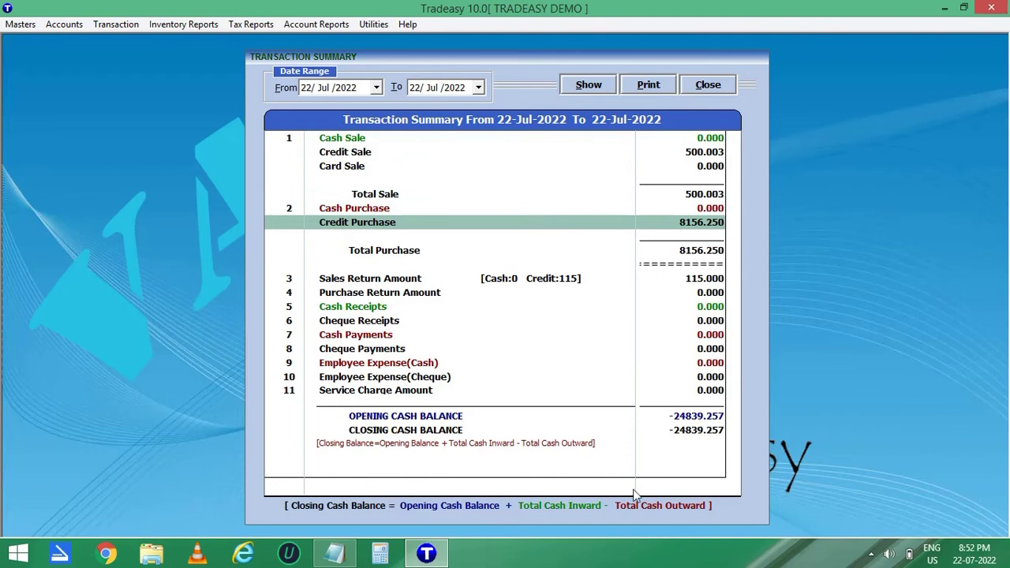
left_click(714, 89)
Generate the sales report for 01–22 July 2022.
left_click(186, 25)
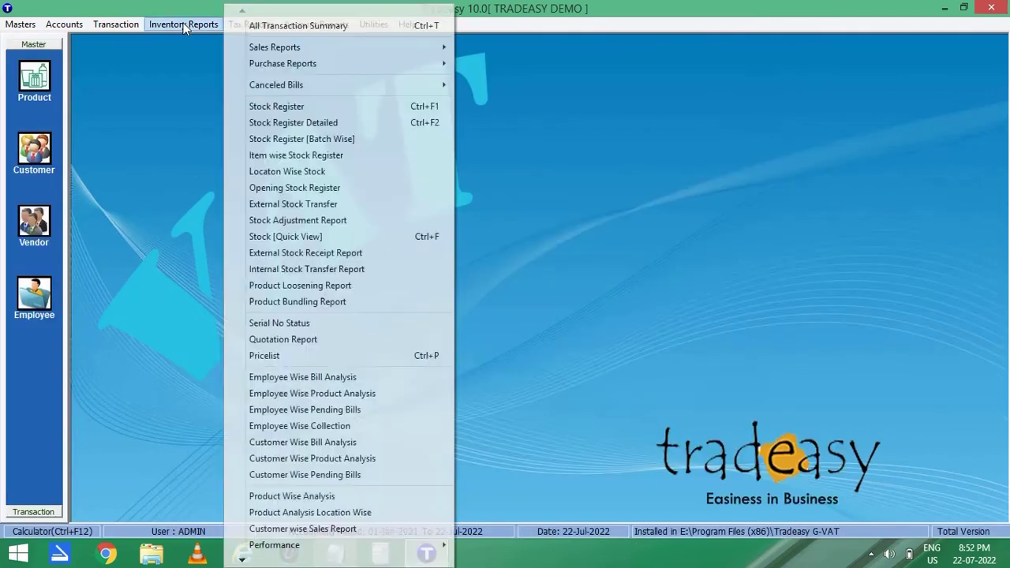
mouse_move(398, 45)
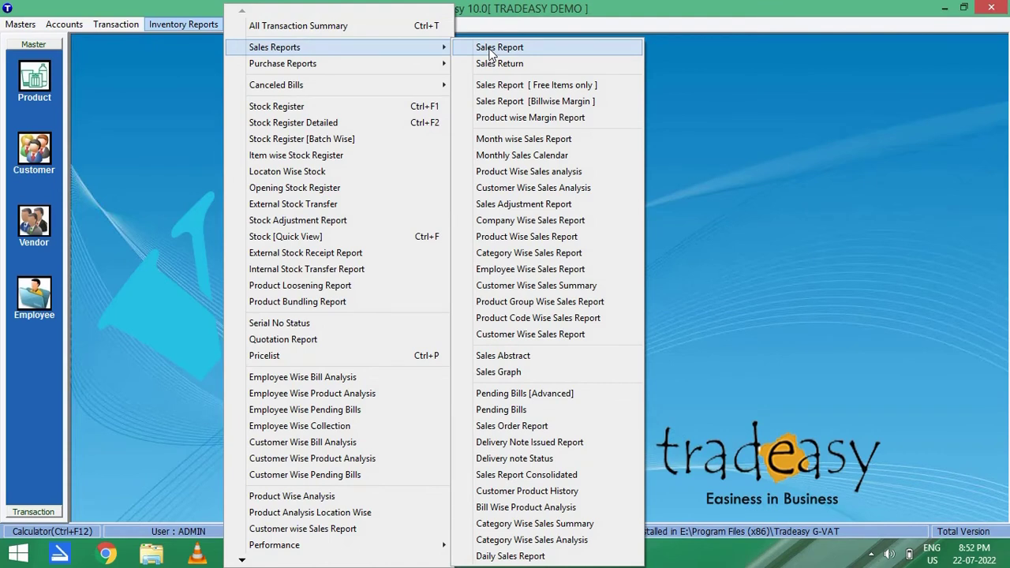
left_click(490, 49)
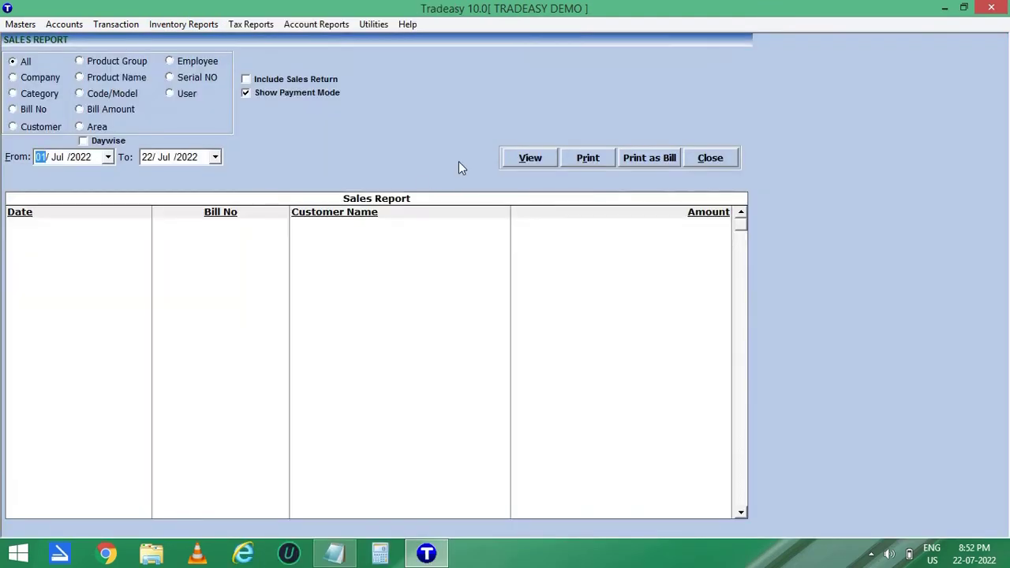
left_click(525, 157)
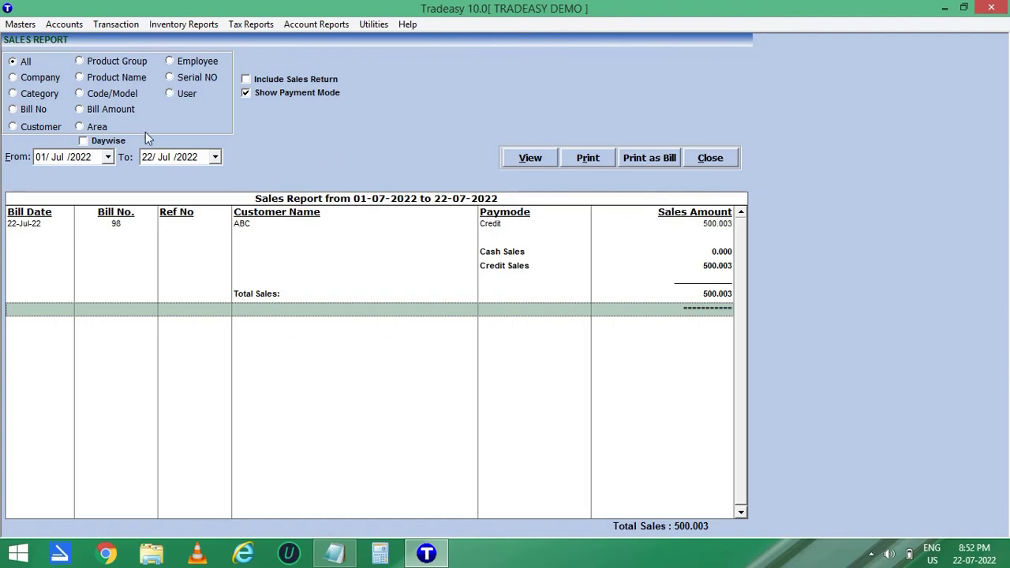
Filter the sales report to SYSKA POWERBANK 1000W (5 Nos, 200.002), then close it.
left_click(80, 77)
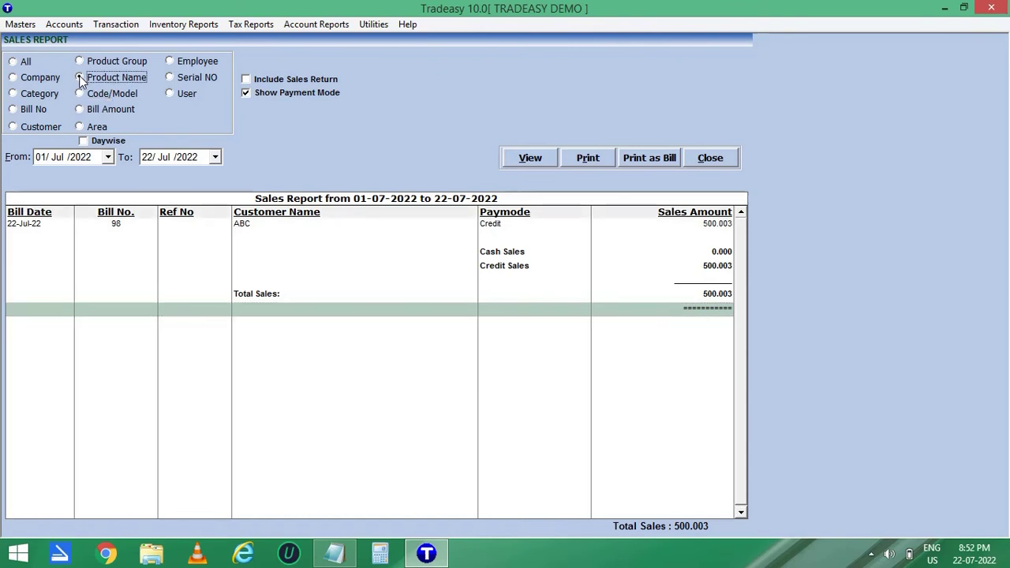
type("SYSKA POWERBANK 1000W")
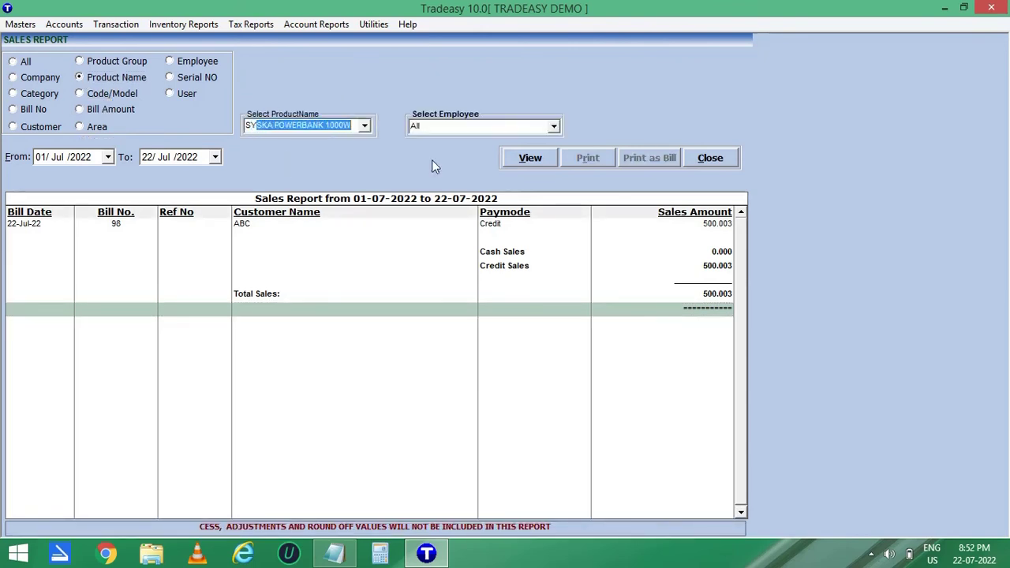
left_click(531, 158)
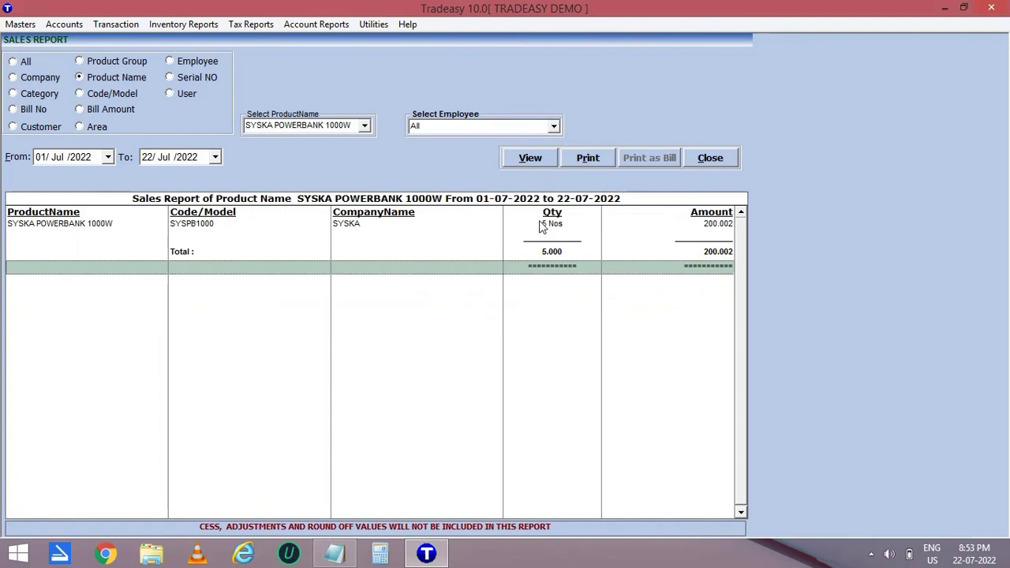
left_click(707, 157)
left_click(174, 24)
mouse_move(435, 45)
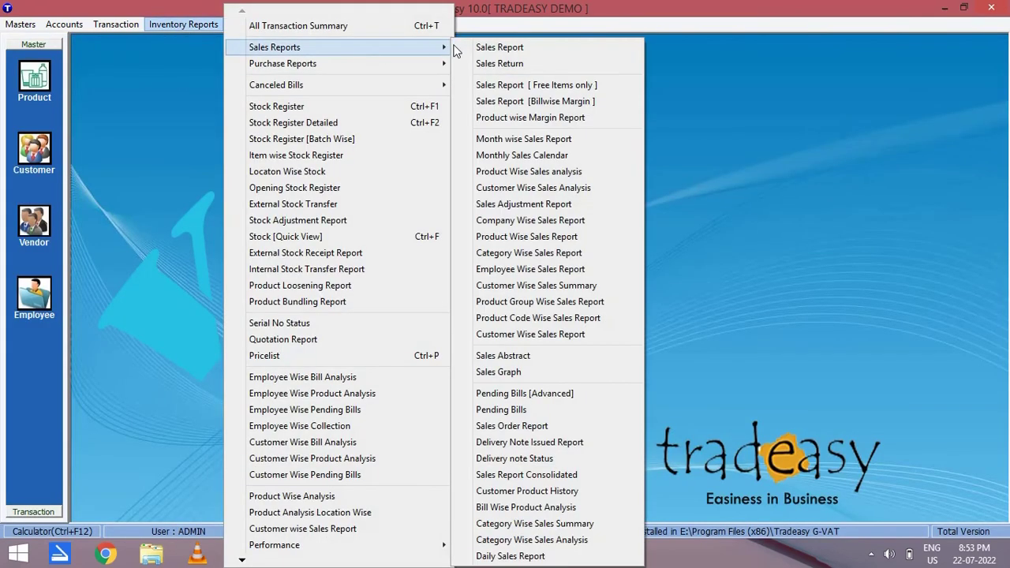
Review the Sales Report [Billwise Margin] and close it.
left_click(555, 102)
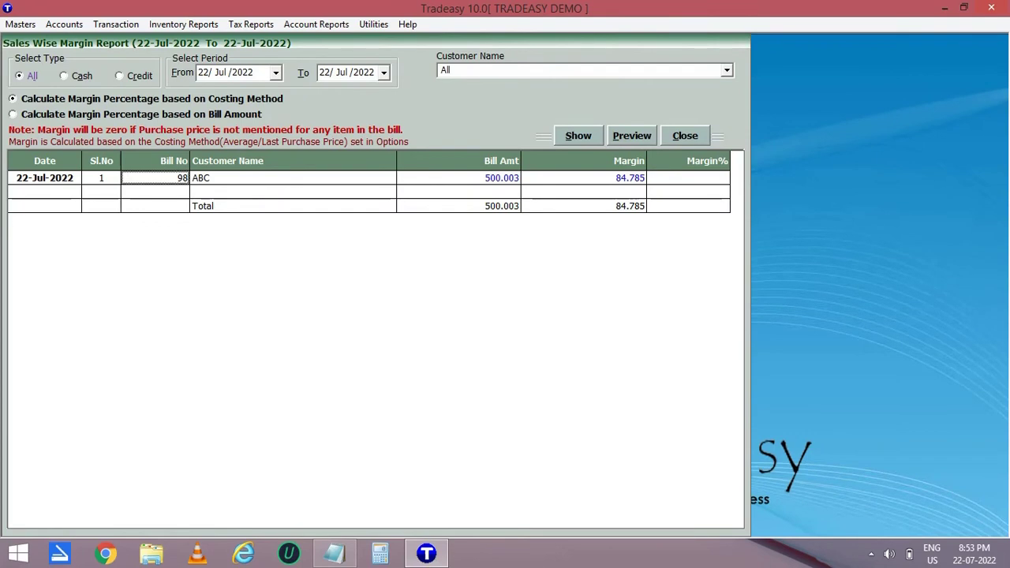
left_click(684, 135)
left_click(183, 24)
View the product-wise margin report, total margin 84.785 at 24.224%, and close it.
mouse_move(296, 49)
left_click(497, 117)
left_click(723, 81)
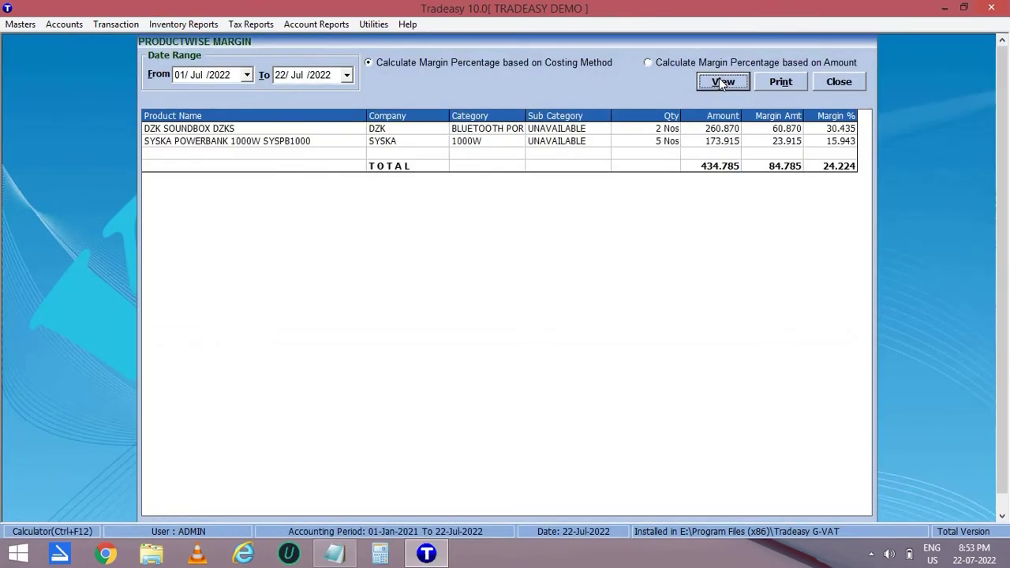
left_click(845, 80)
left_click(159, 24)
mouse_move(427, 45)
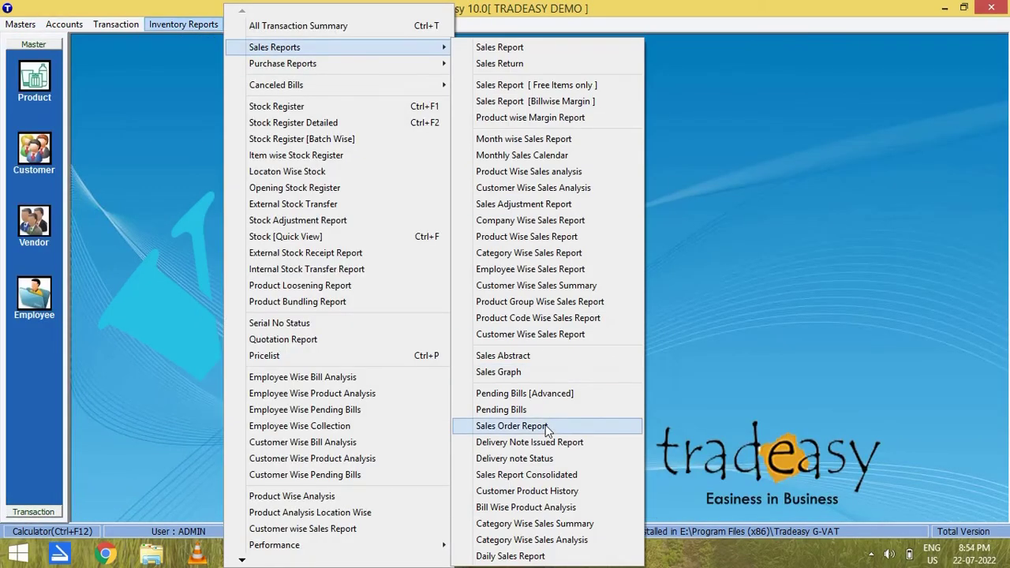
Review the consolidated sales report, totalling 500.003, and close it.
left_click(543, 476)
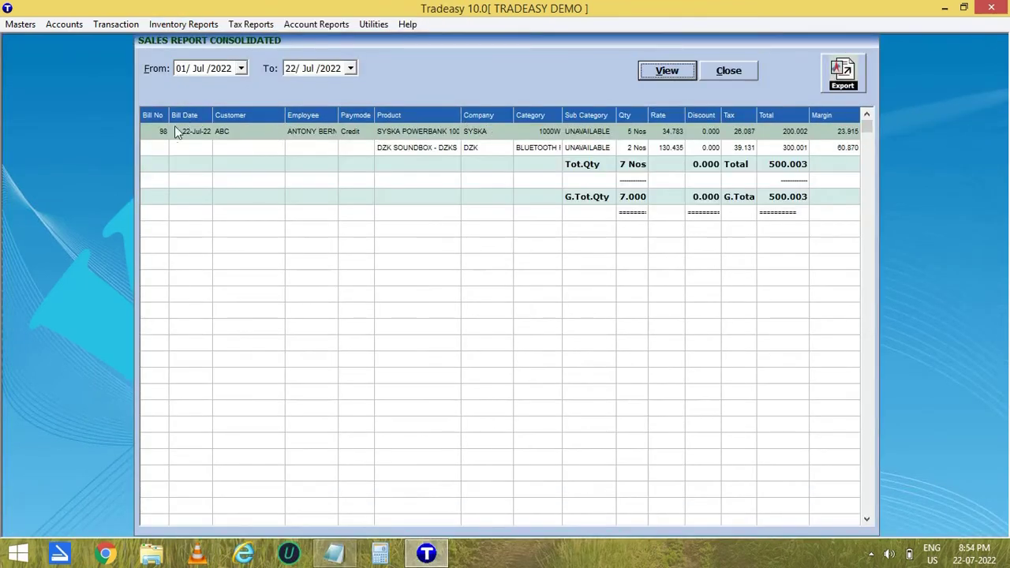
left_click(729, 71)
left_click(170, 26)
Show the purchase report for 01–22 July 2022, totalling 8156.250, then close it.
mouse_move(386, 63)
left_click(479, 61)
left_click(529, 123)
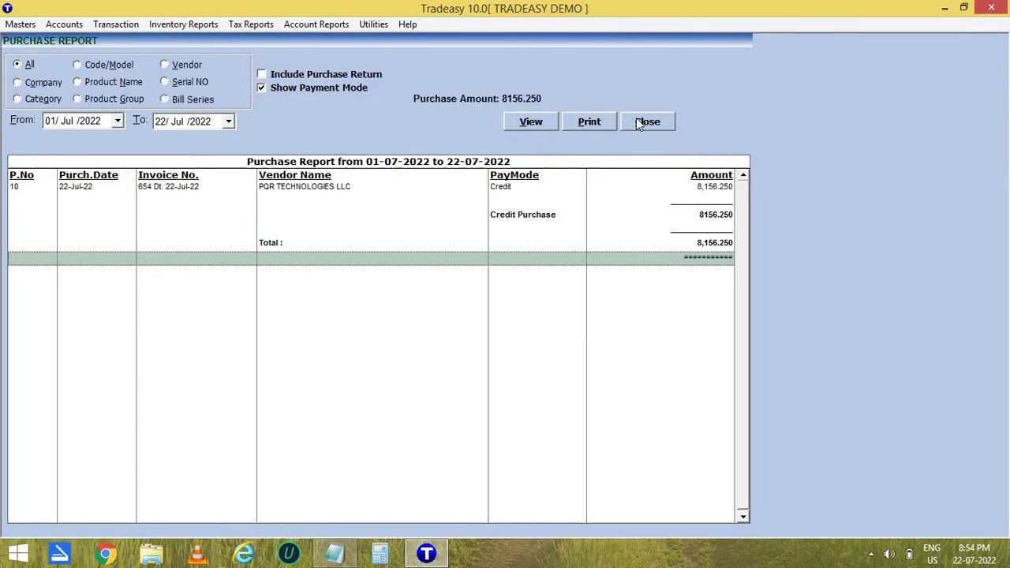
left_click(639, 123)
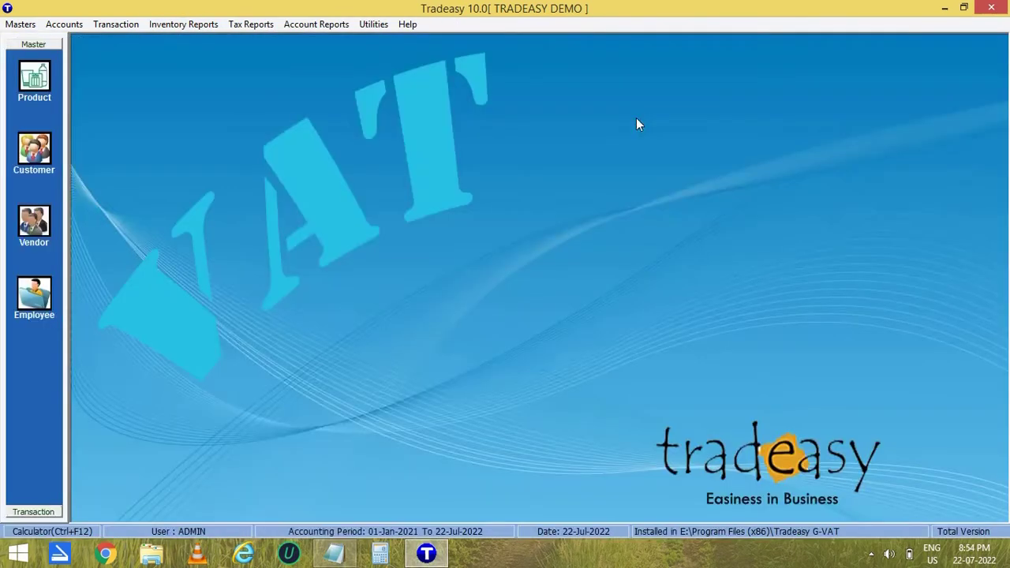
left_click(183, 24)
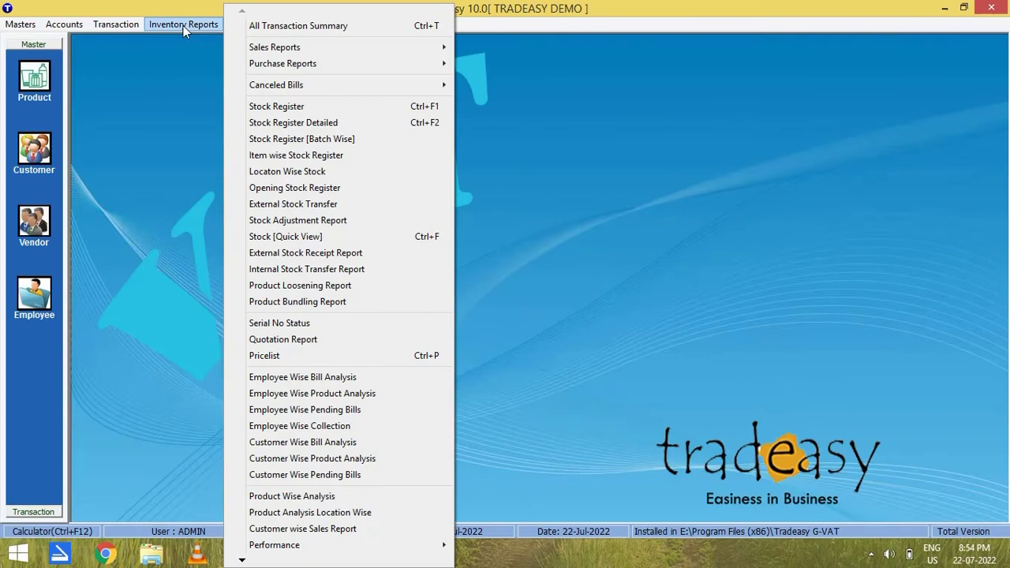
Load the detailed stock register (total 73737.577) and inspect its Op.Stock, Receipt, Issue and Stock columns.
left_click(316, 124)
left_click(575, 157)
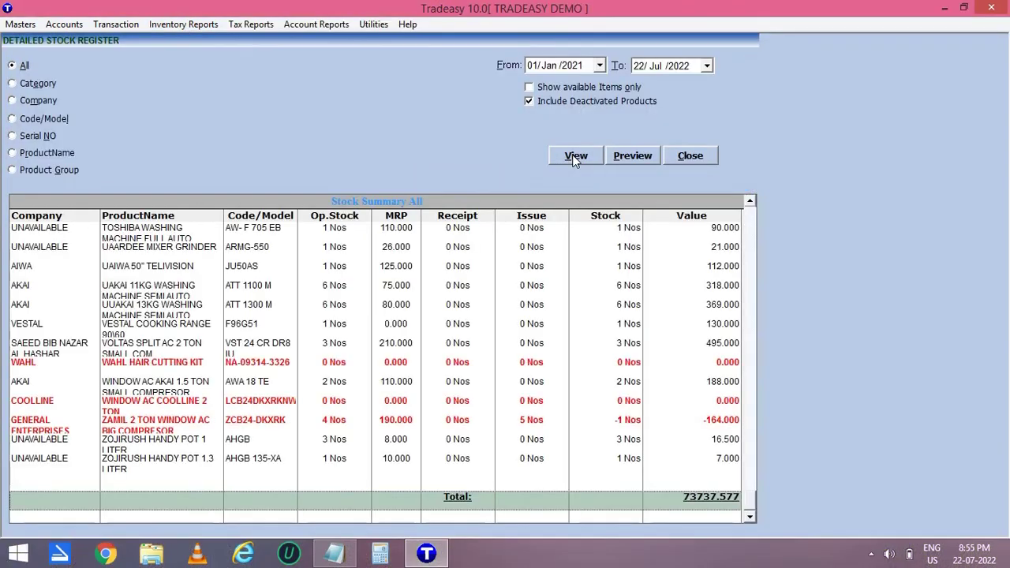
left_click(334, 215)
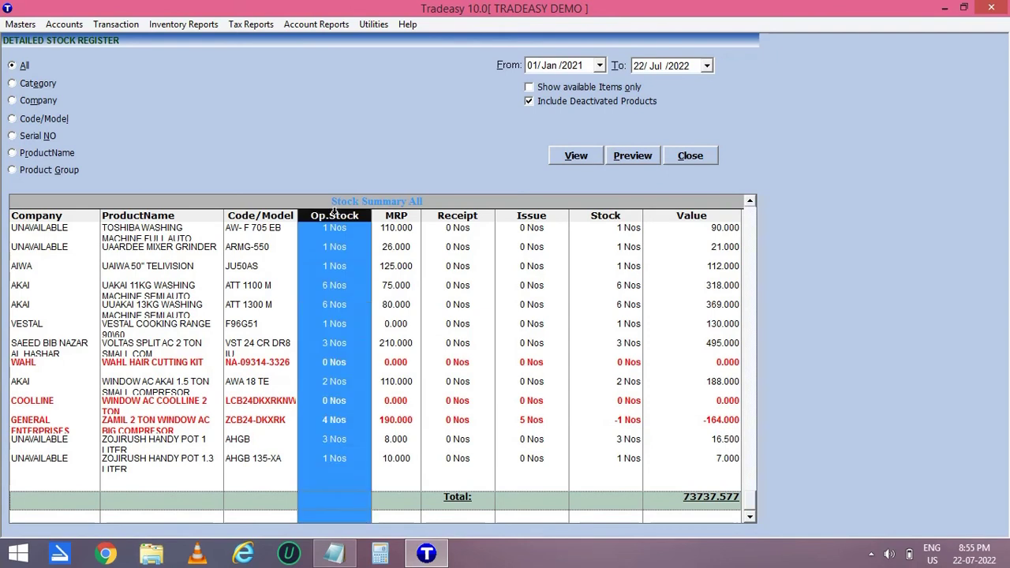
left_click(455, 216)
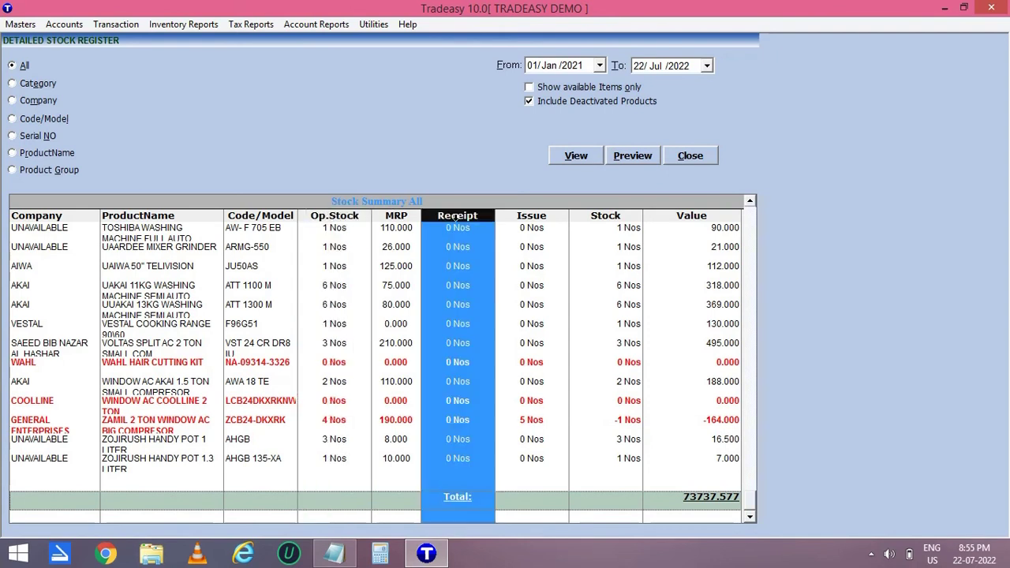
left_click(521, 216)
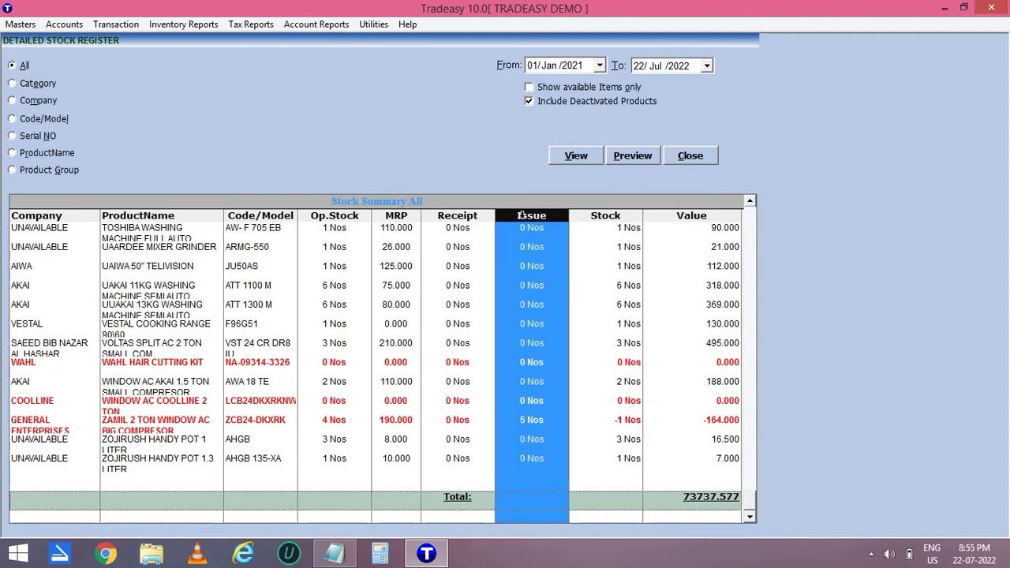
left_click(594, 216)
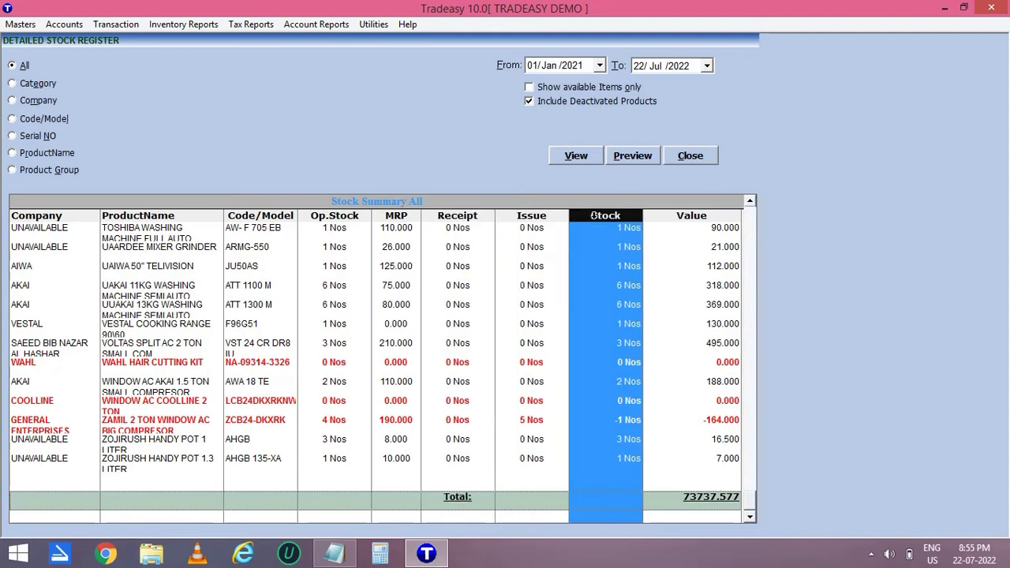
Filter the register by product name to SYSKA, showing 5 Nos worth 150.000, then close it.
left_click(58, 153)
type("SYSKA")
left_click(576, 155)
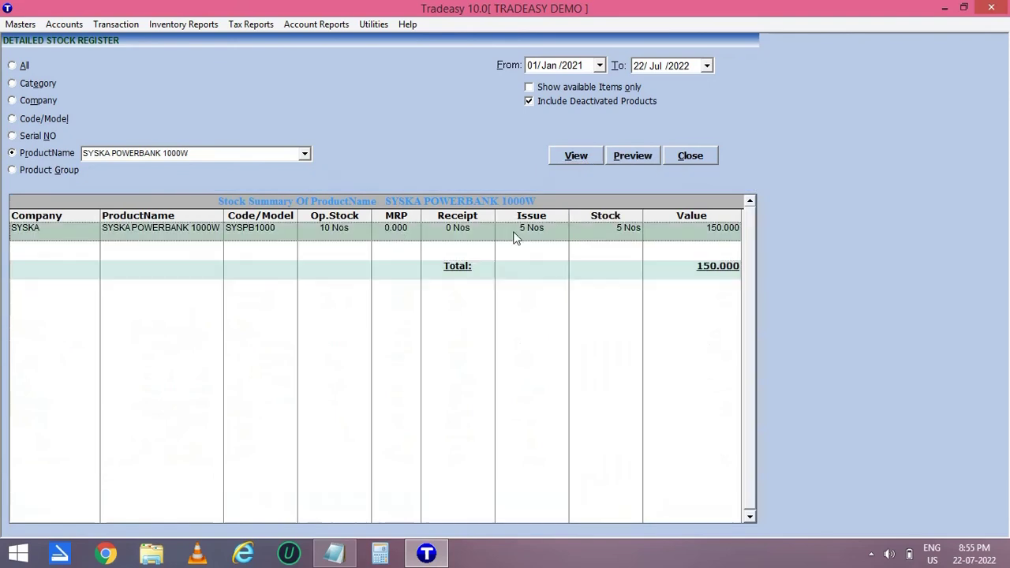
left_click(690, 156)
left_click(183, 24)
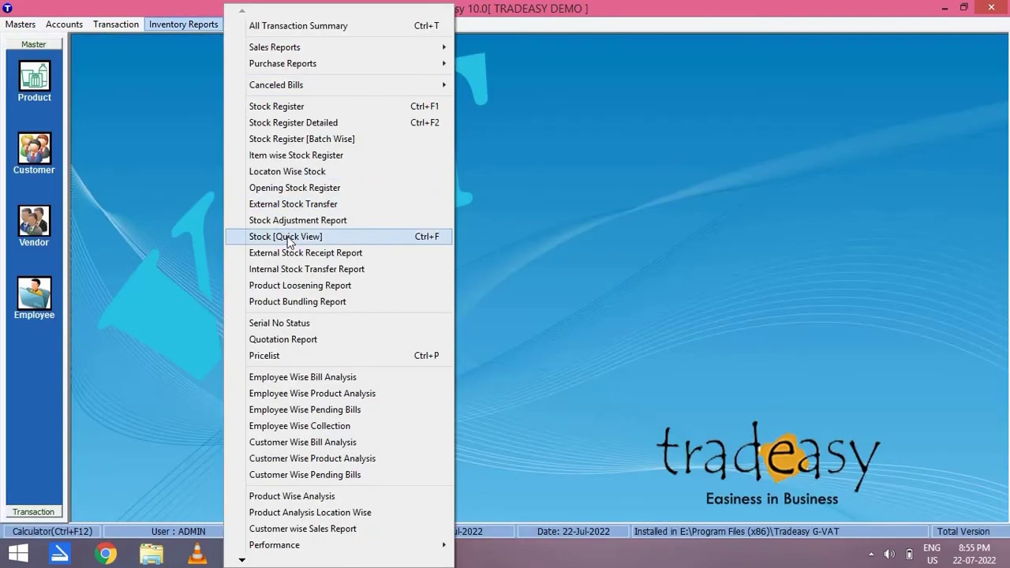
Show Stock [Quick View] for SYSKA POWERBANK 1000W: 5 Nos at rate 40.000 incl. VAT.
left_click(412, 238)
type("SYSKA POWERBANK 1000W")
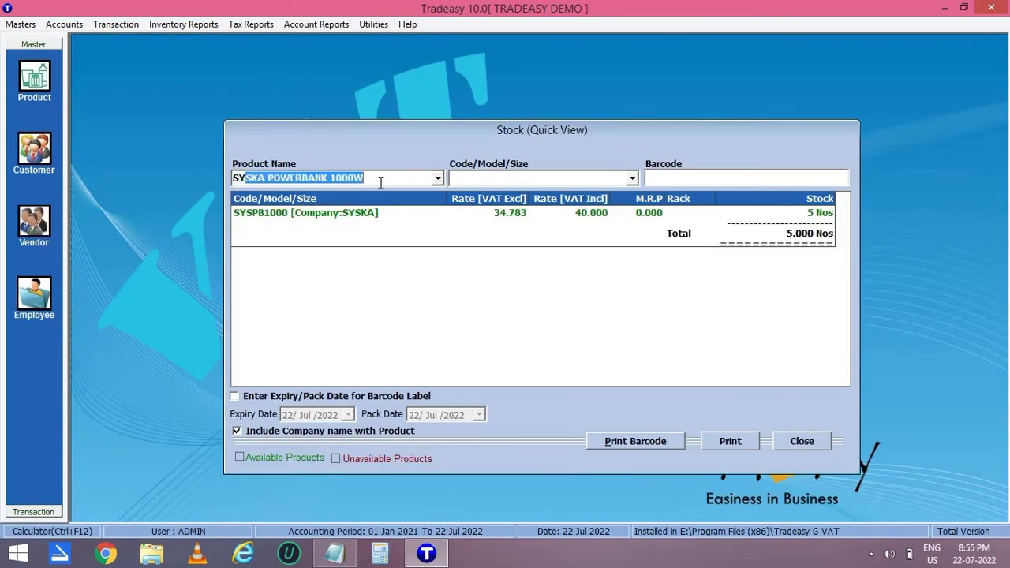
key("Return")
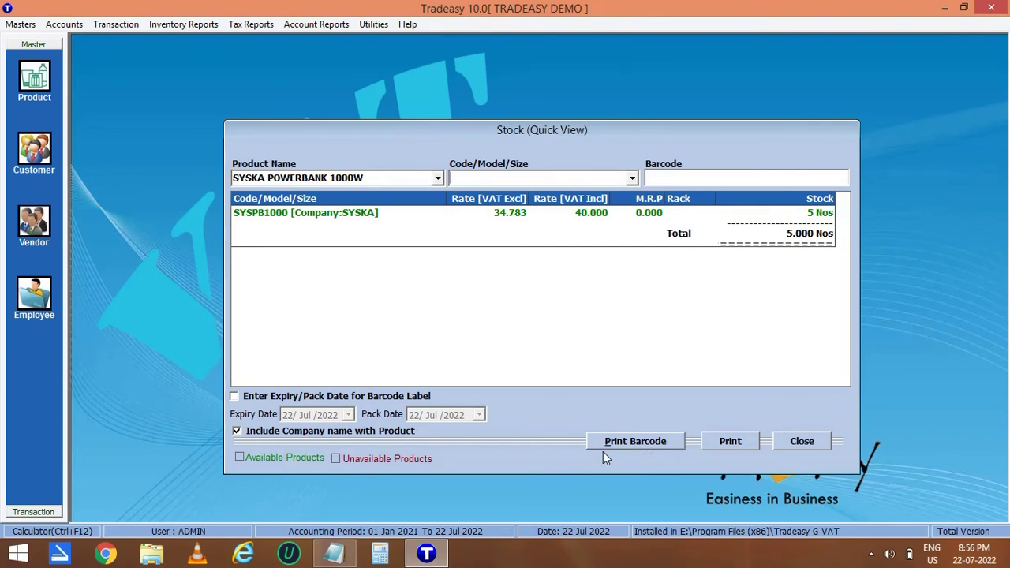
Cancel barcode printing and close the quick stock view.
left_click(636, 441)
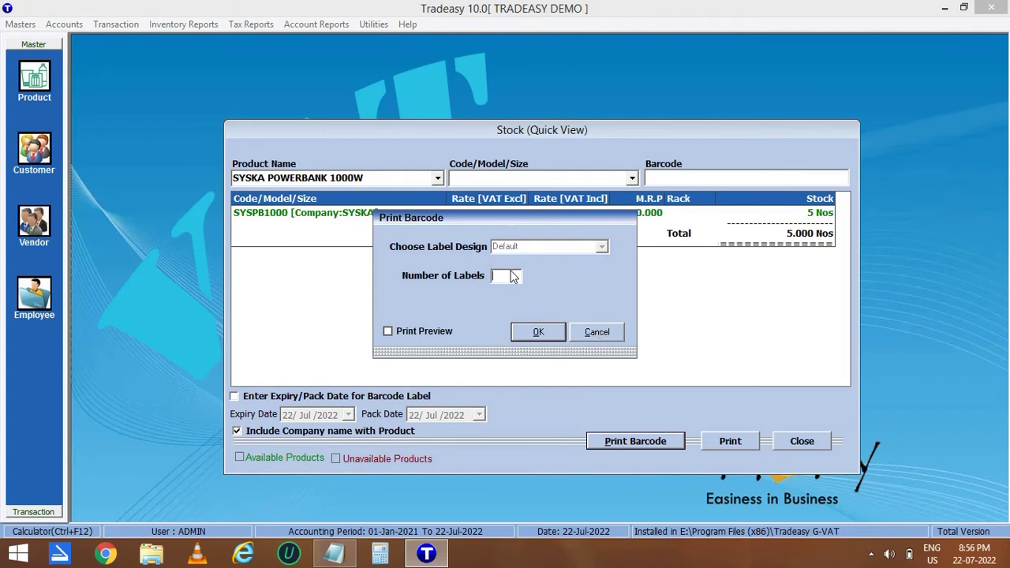
left_click(587, 334)
left_click(802, 442)
left_click(319, 26)
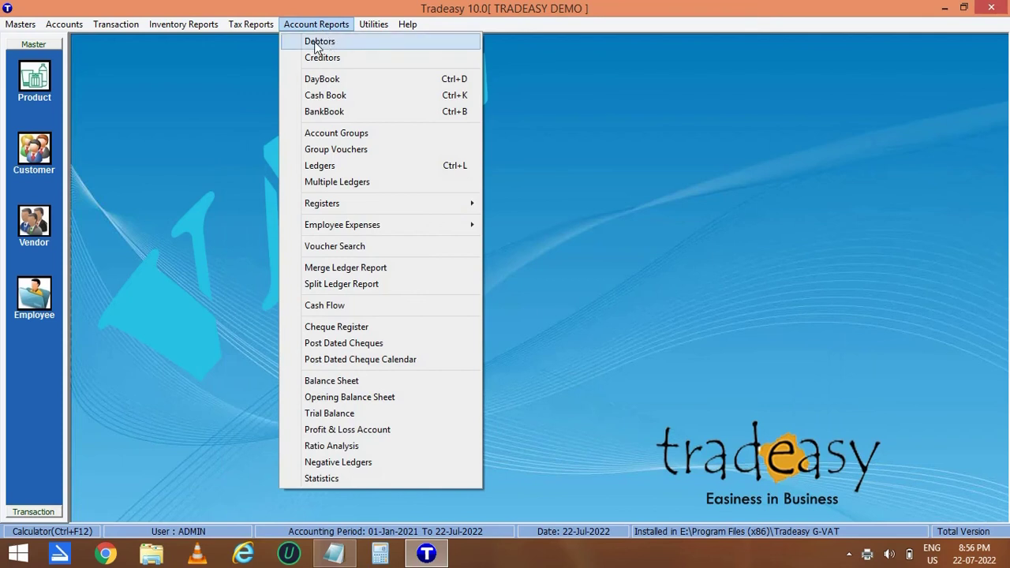
Generate the sundry debtors report for 01-Jan-2021 to 22-Jul-2022 and close it.
left_click(324, 43)
left_click(570, 89)
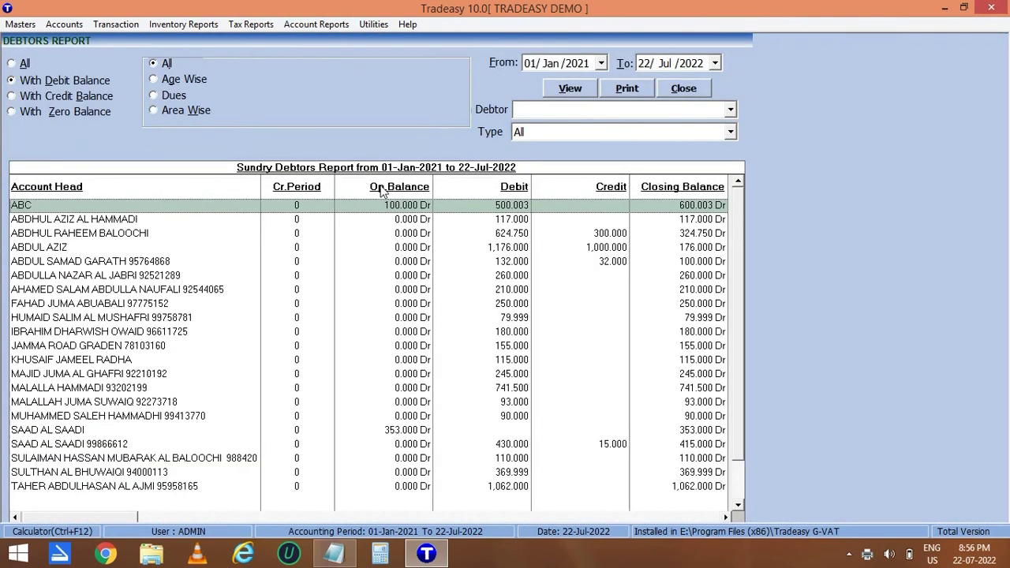
left_click(685, 90)
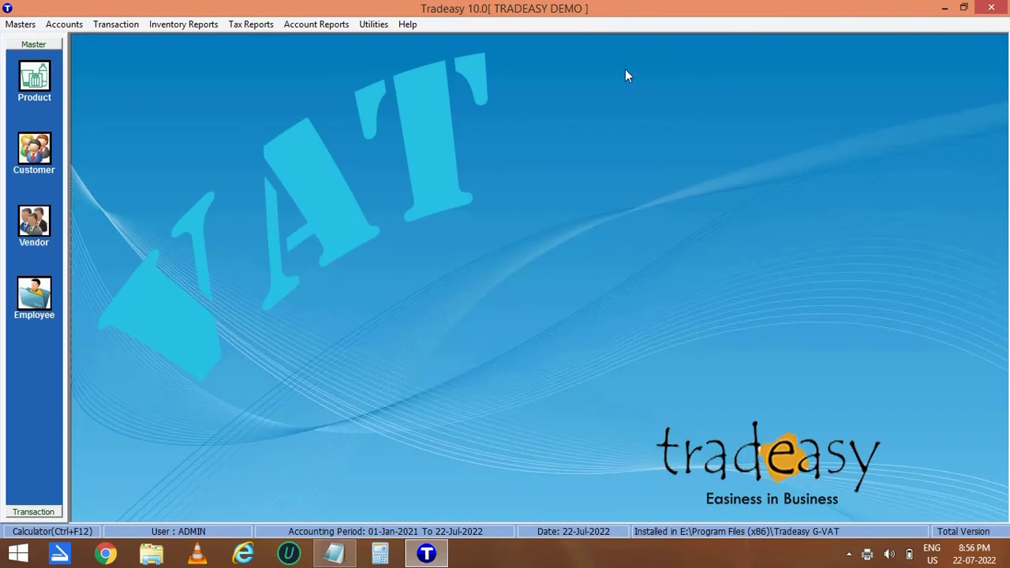
Generate the sundry creditors report, totalling 14,339.700 Cr, then close it.
left_click(316, 24)
left_click(337, 59)
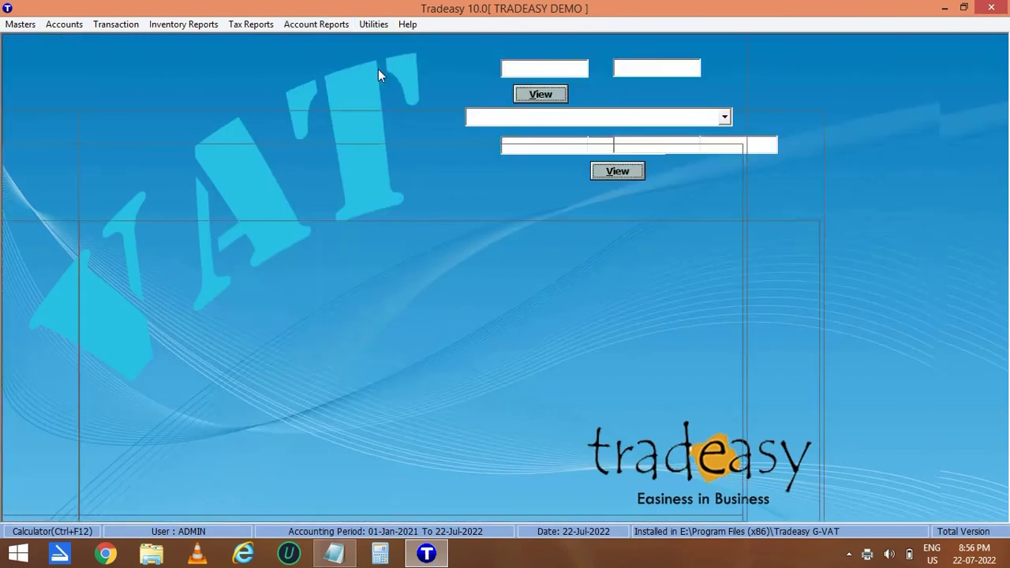
left_click(543, 96)
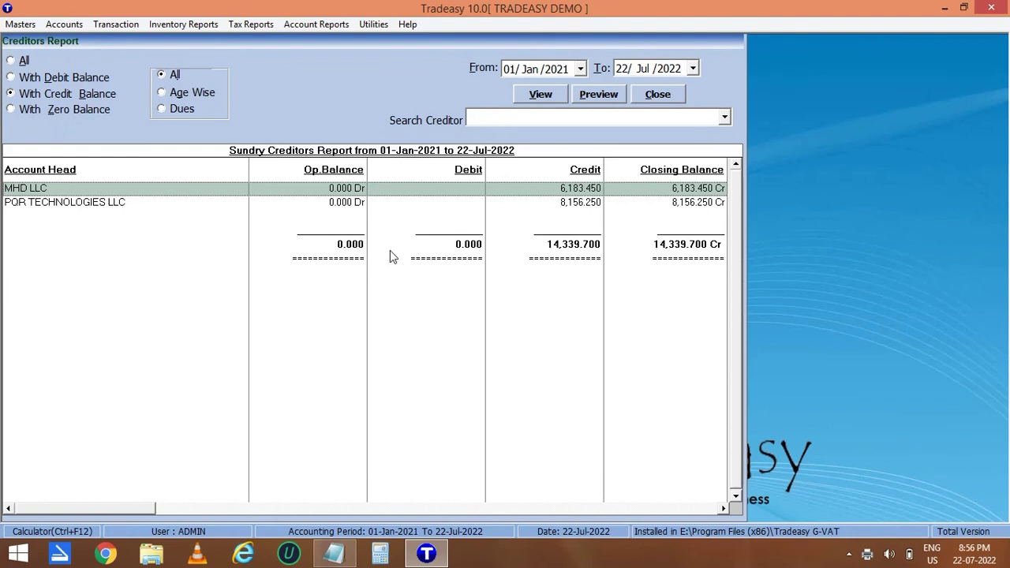
left_click(667, 96)
left_click(316, 24)
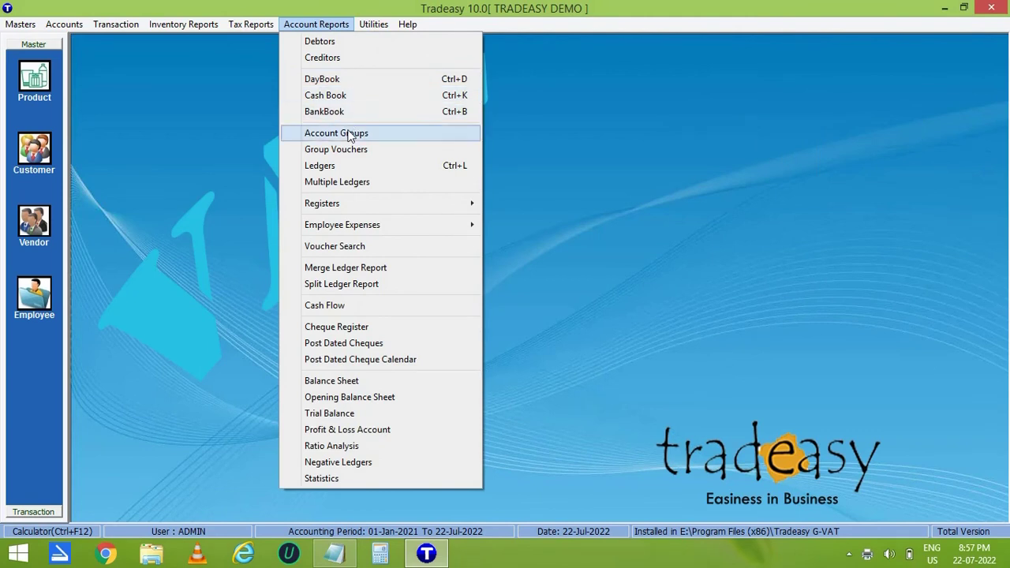
View the ABC ledger: opening 100.000, sales 500.003, closing 600.003 Dr, then close it.
left_click(327, 167)
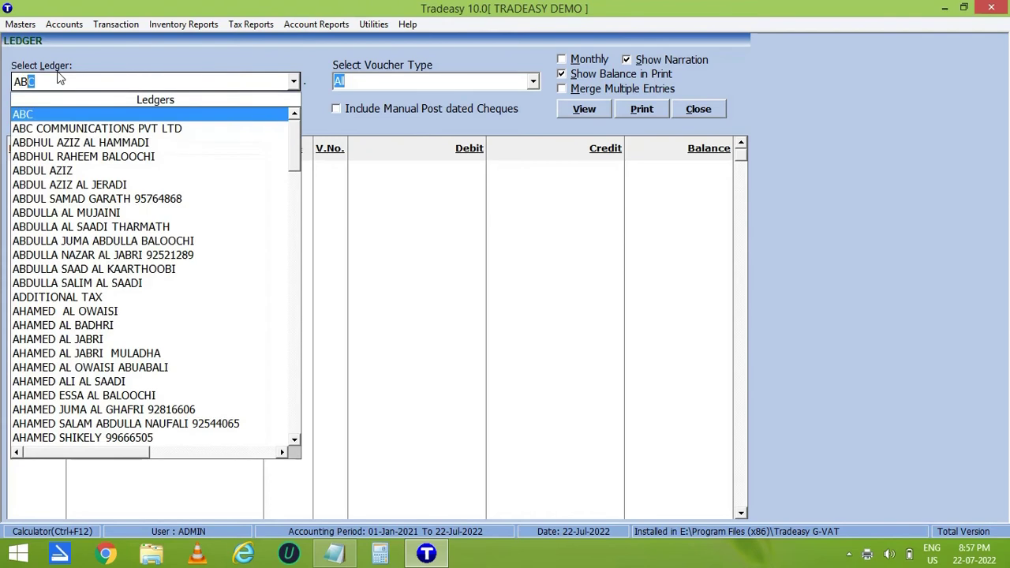
left_click(224, 116)
left_click(574, 111)
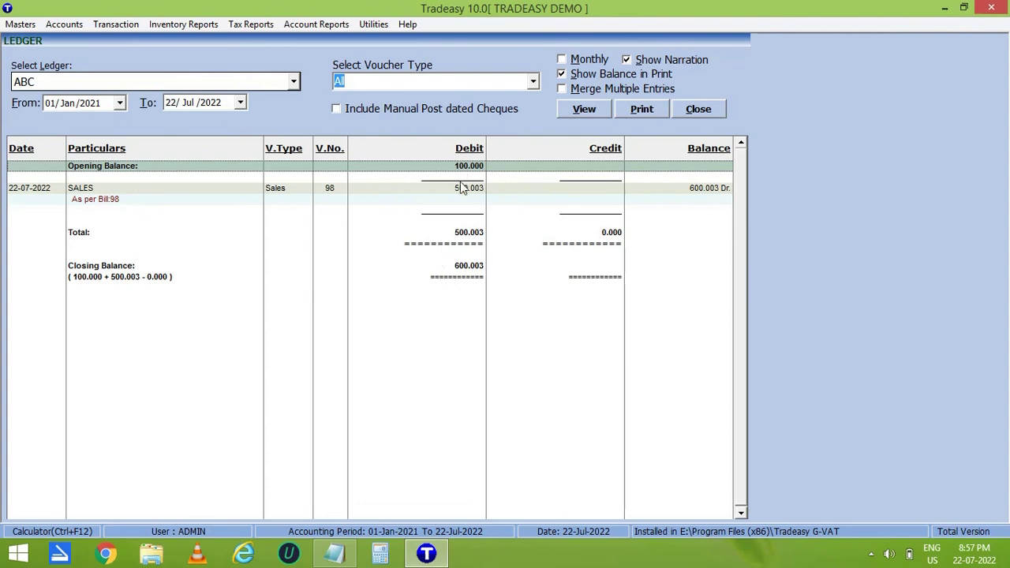
left_click(707, 108)
left_click(315, 24)
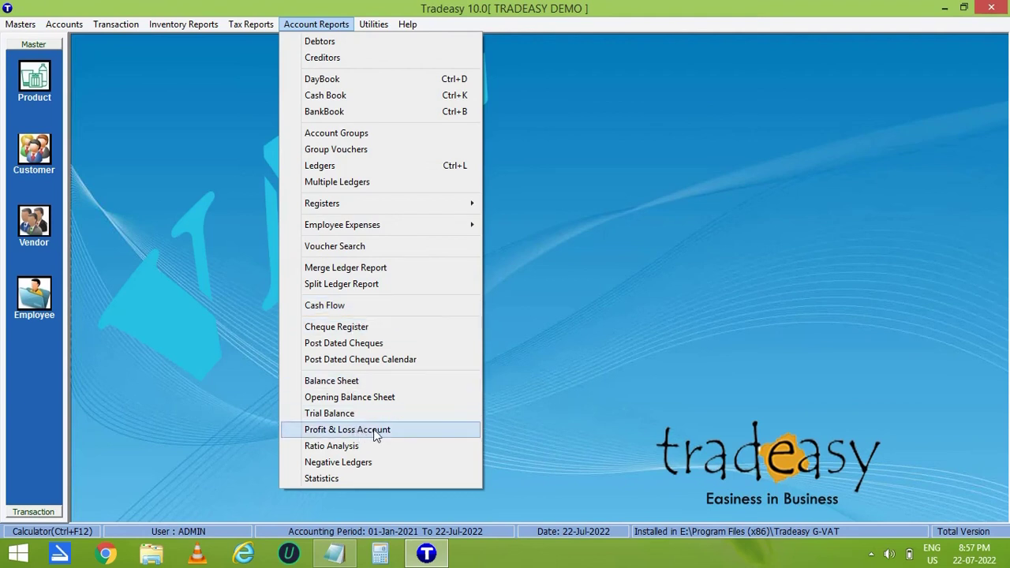
Calculate the VAT computation for 01-Jan-2021 to 22-Jul-2022, 1722.855 refundable, and close all menus.
left_click(255, 292)
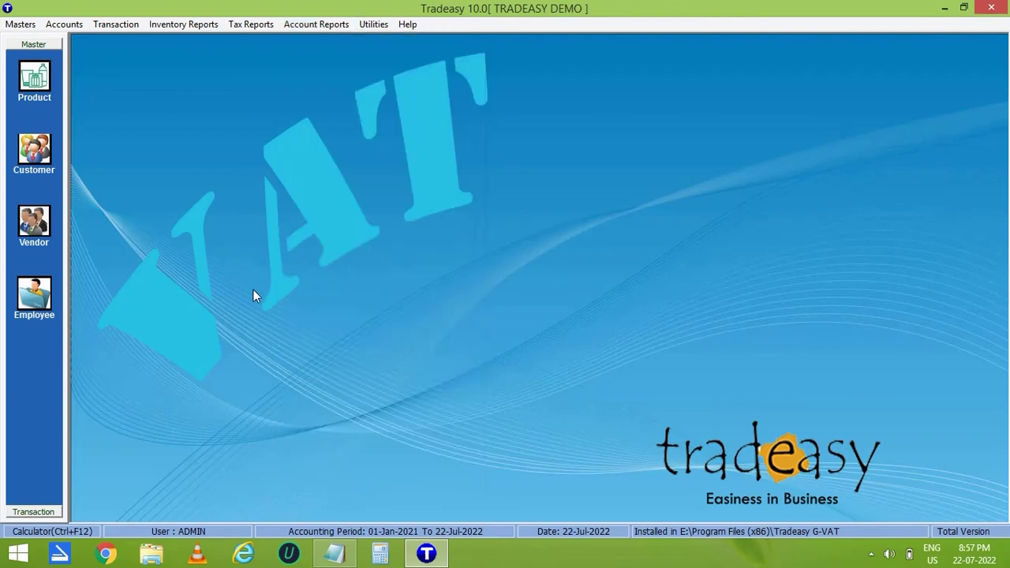
left_click(249, 25)
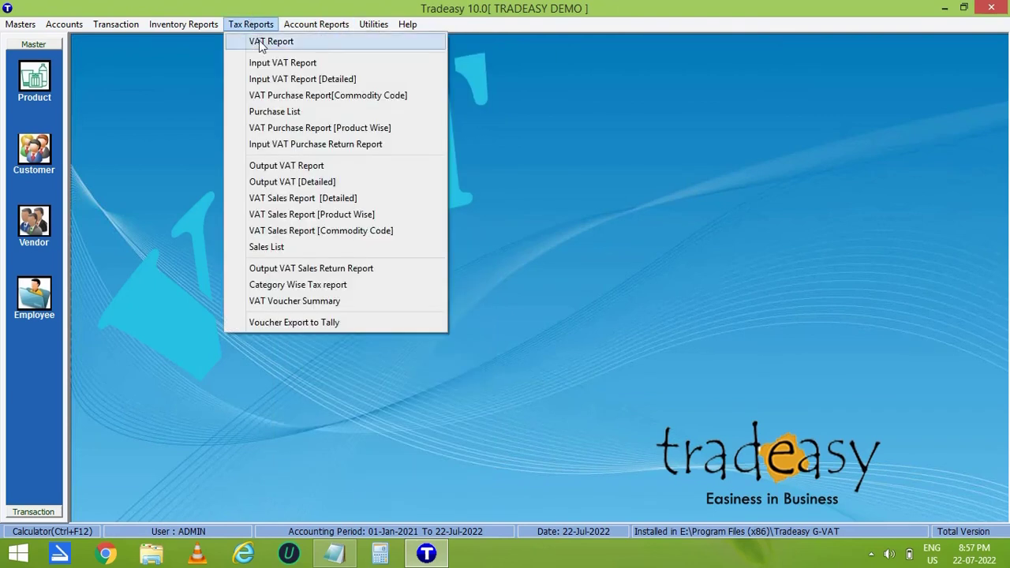
left_click(260, 42)
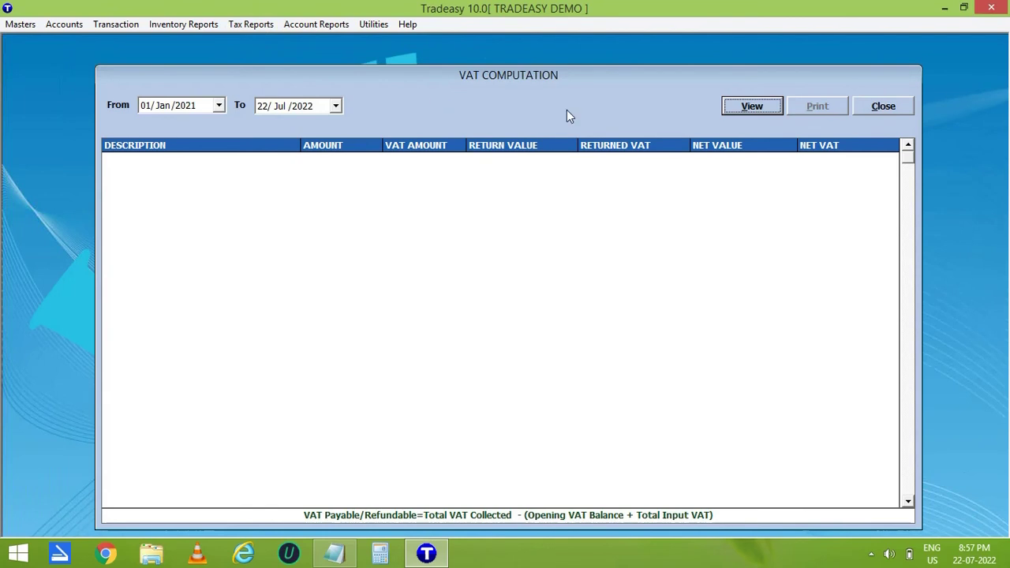
left_click(743, 106)
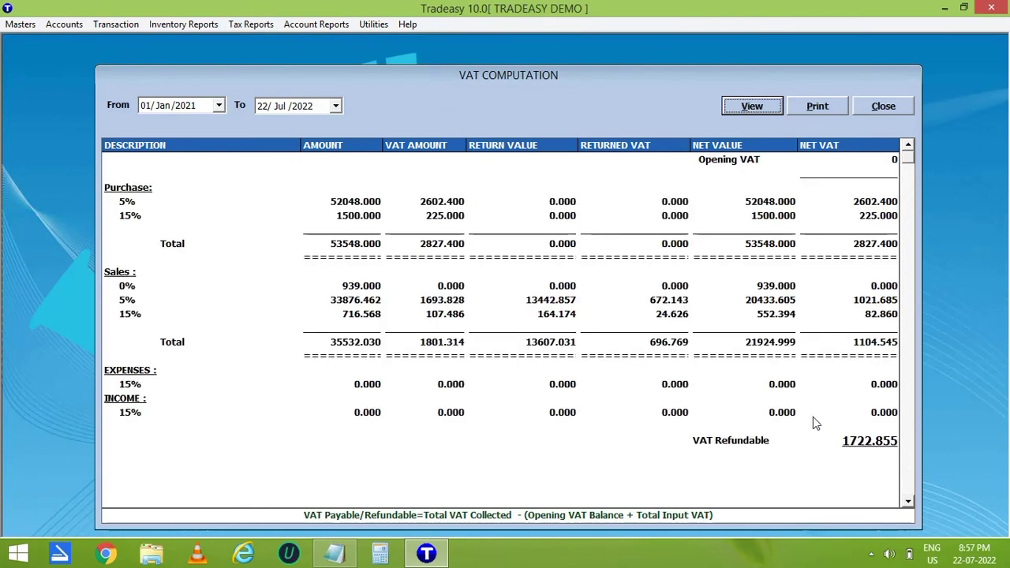
key("Escape")
left_click(252, 25)
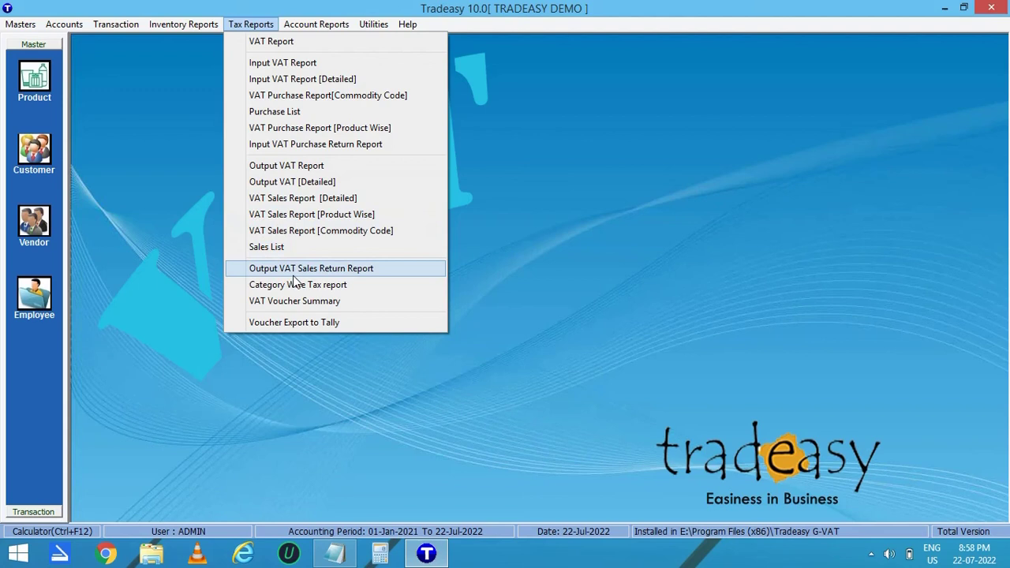
left_click(573, 277)
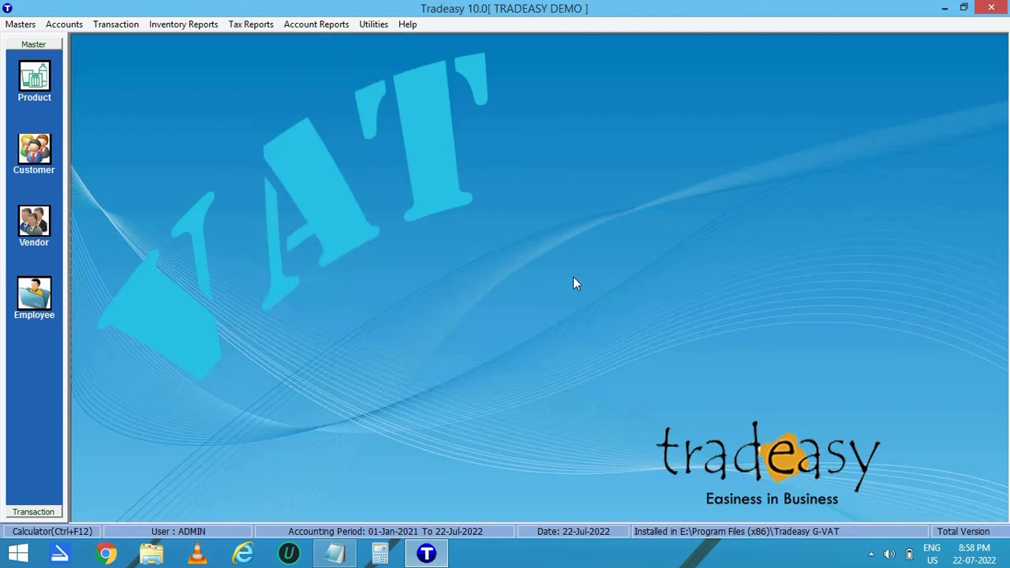